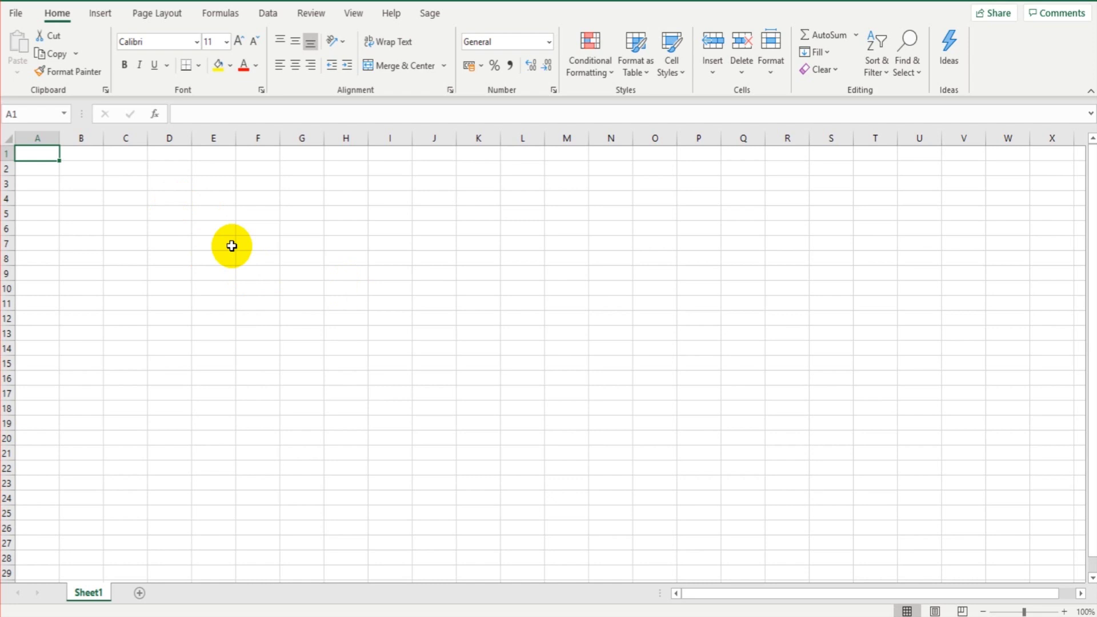
Format every cell of Sheet1 as 10-point italic text
left_click(74, 170)
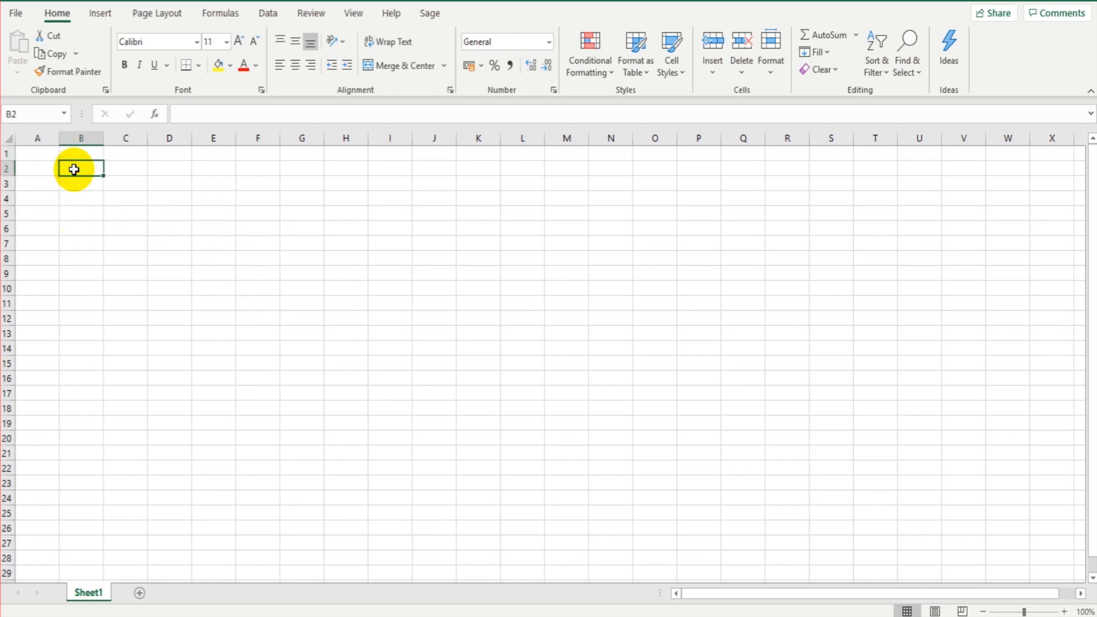
key("ctrl+Home")
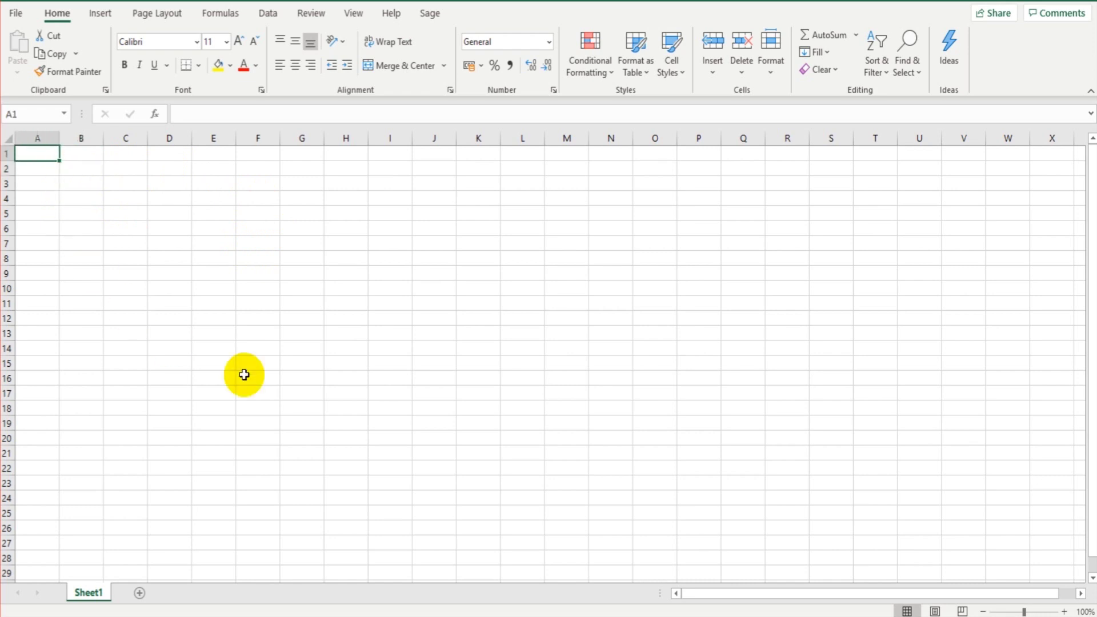
left_click(9, 139)
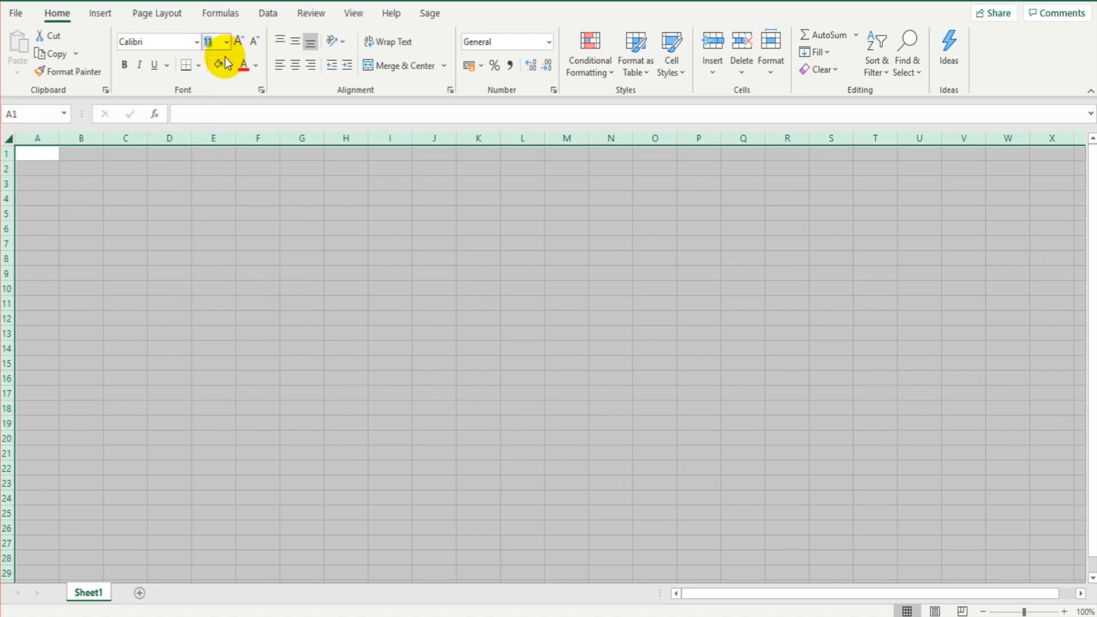
key("Return")
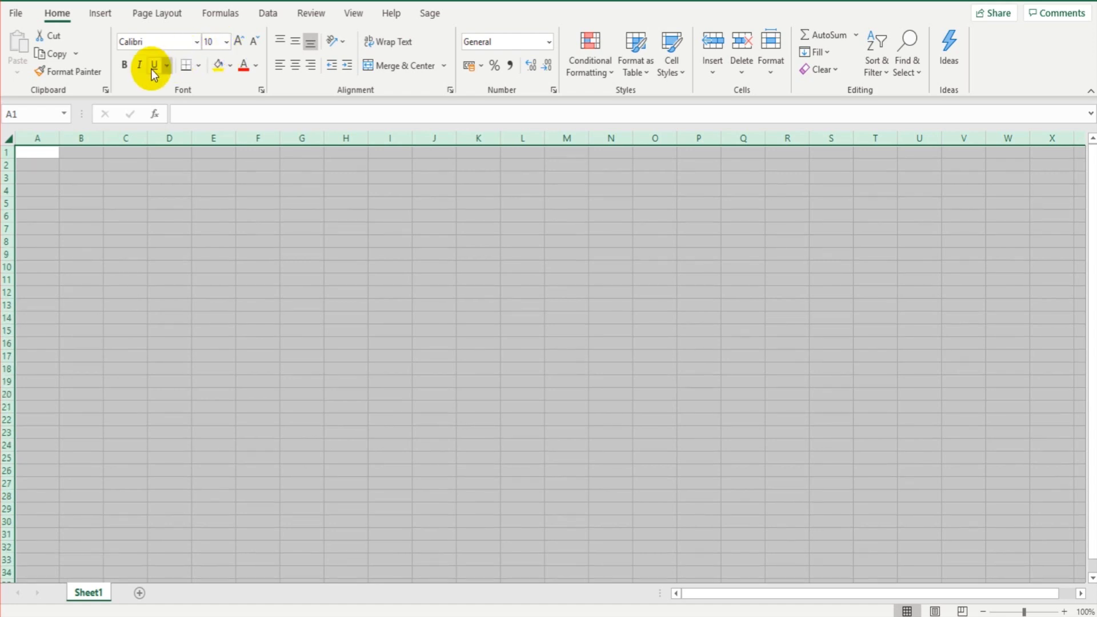
left_click(139, 67)
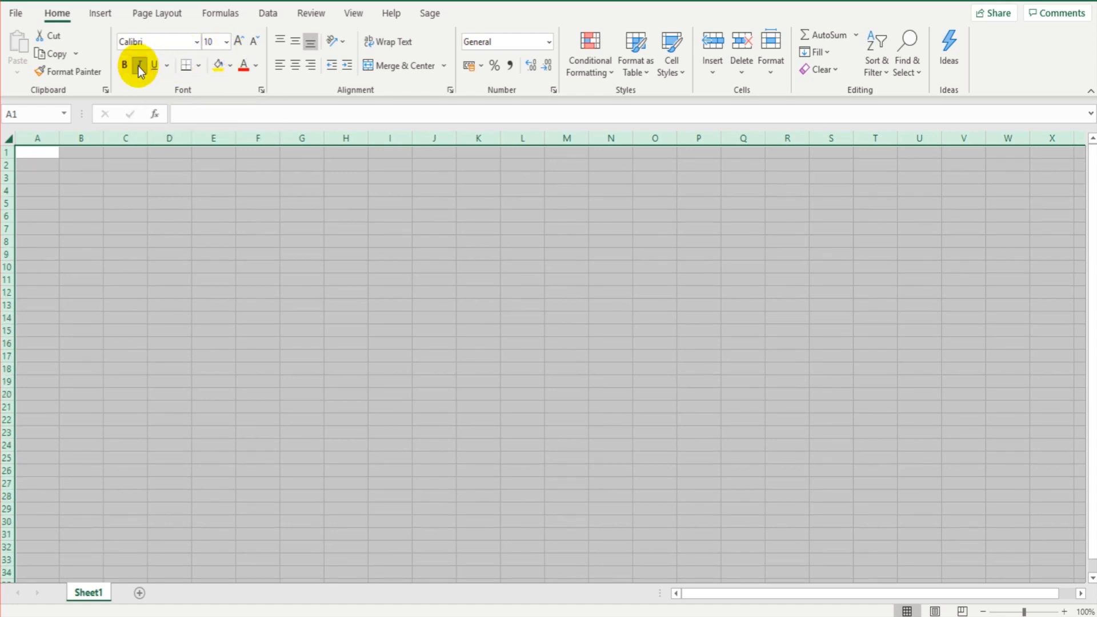
left_click(173, 336)
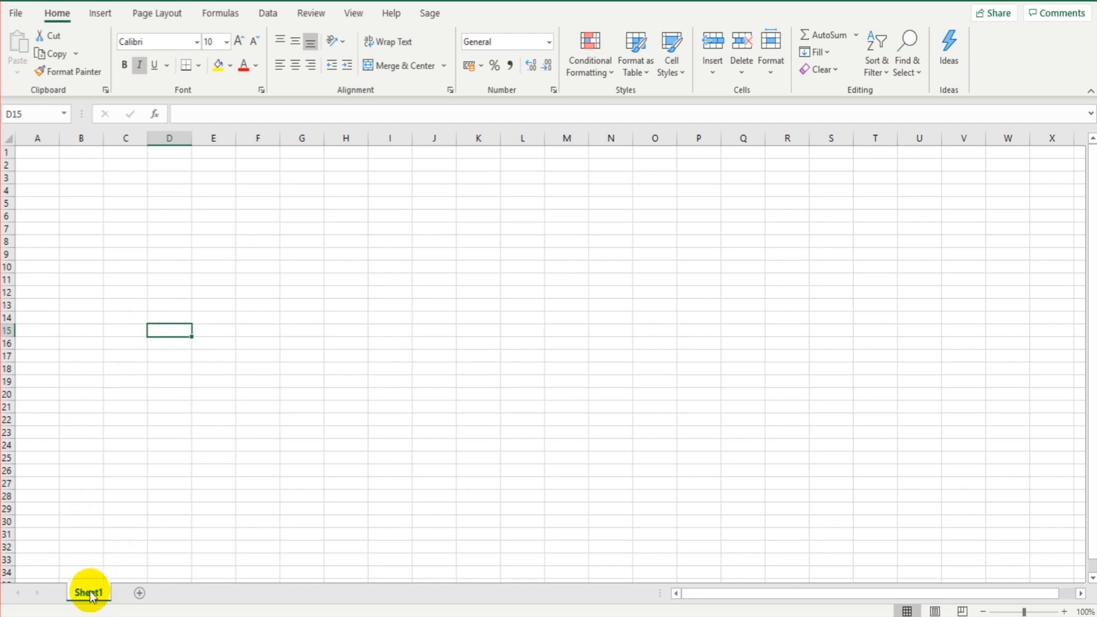
Add seven new worksheets, Sheet2 through Sheet8
left_click(140, 597)
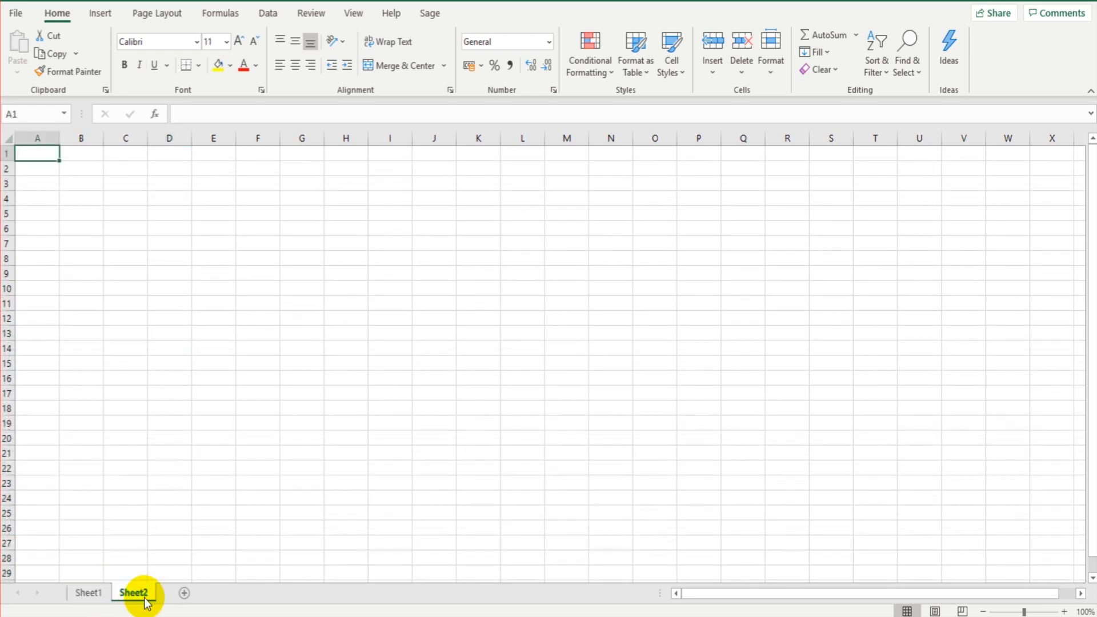
left_click(185, 593)
left_click(228, 594)
left_click(274, 595)
left_click(319, 595)
left_click(363, 593)
left_click(407, 593)
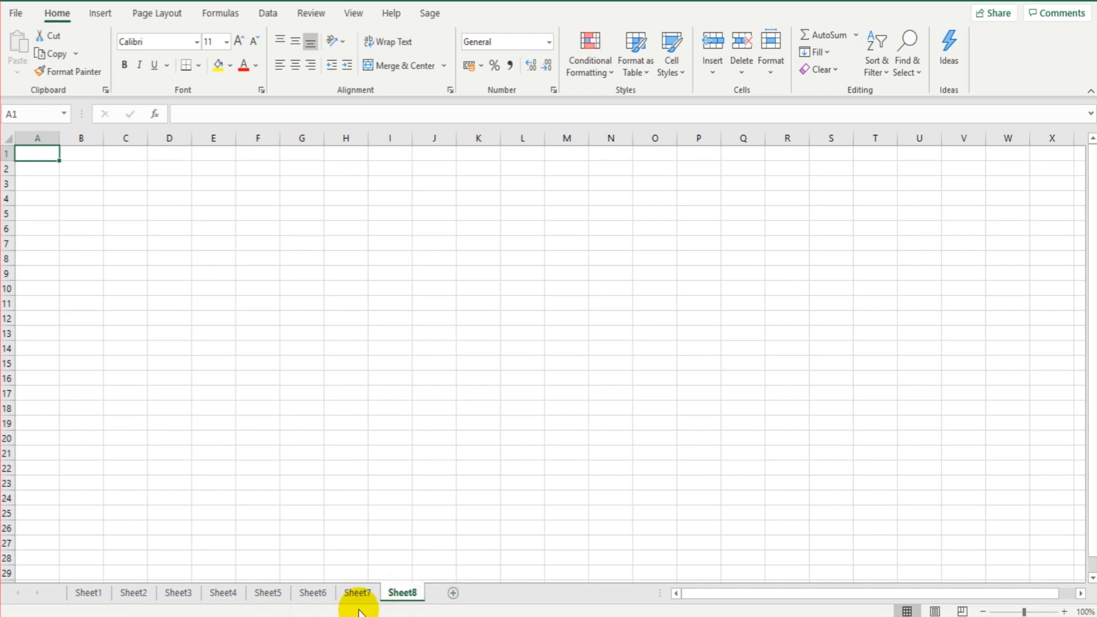
Copy the entire Sheet1 with its 10-point italic formatting
left_click(102, 595)
left_click(7, 137)
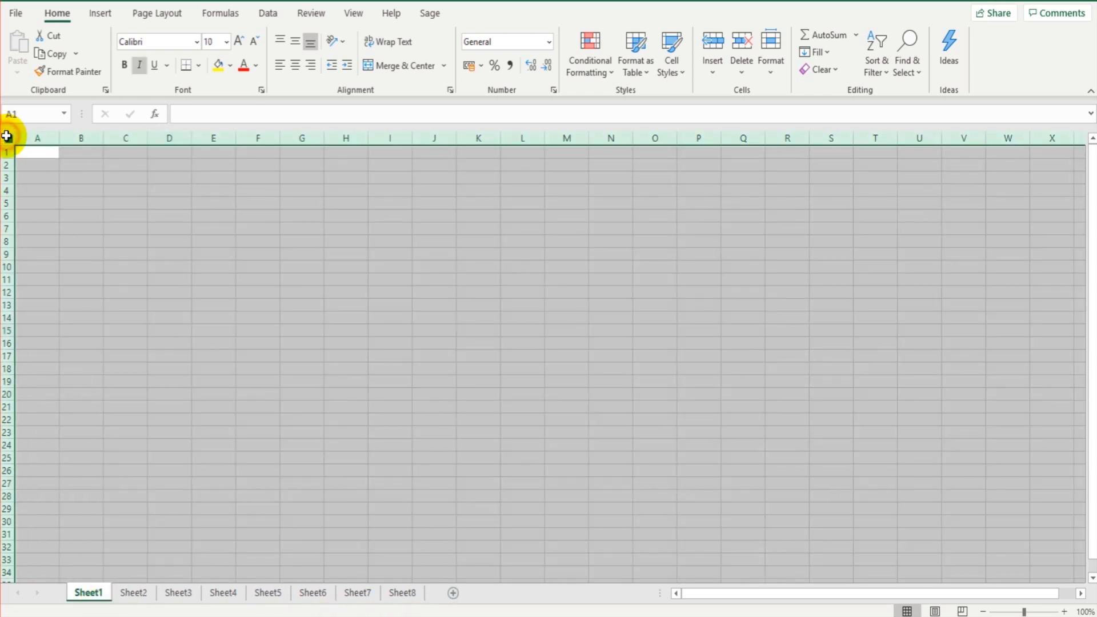
right_click(7, 136)
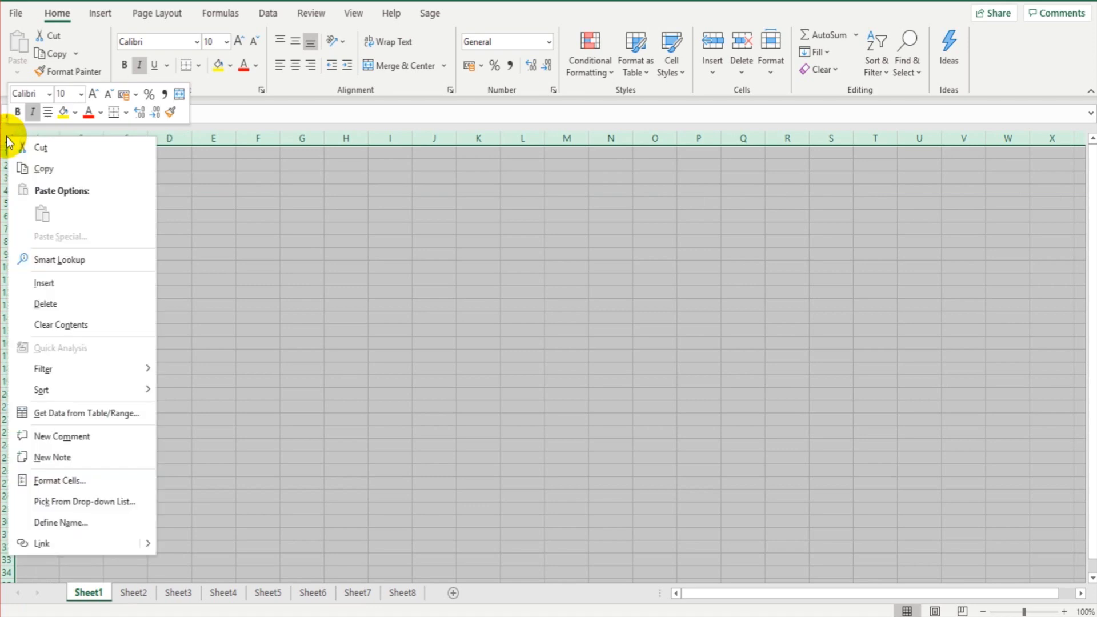
left_click(60, 169)
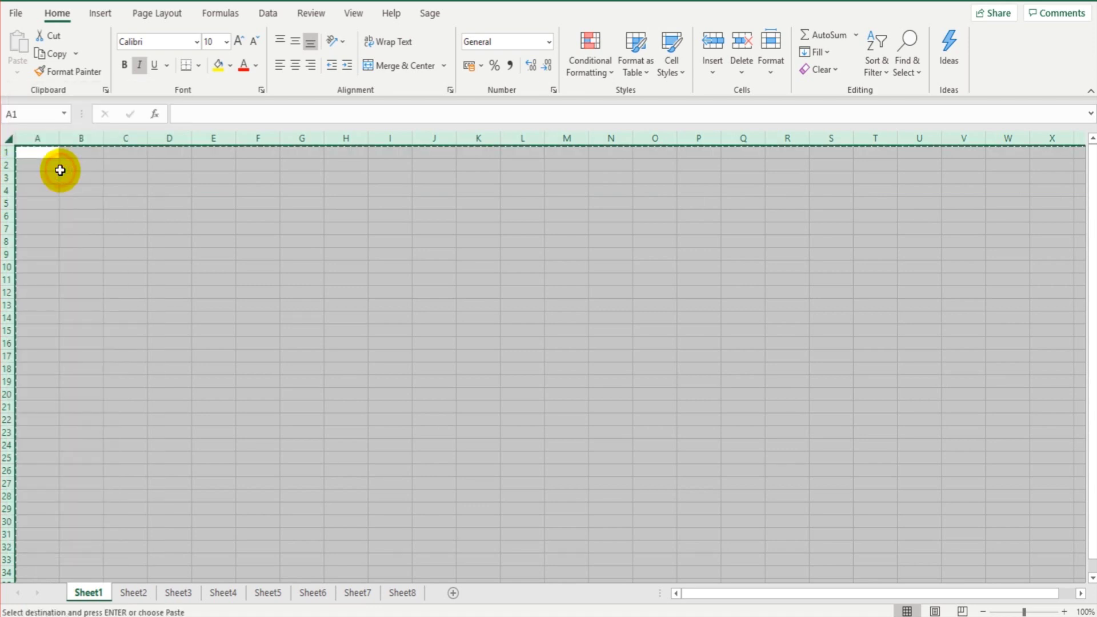
Paste Sheet1's formatting over the whole of Sheet2 and Sheet3
left_click(134, 592)
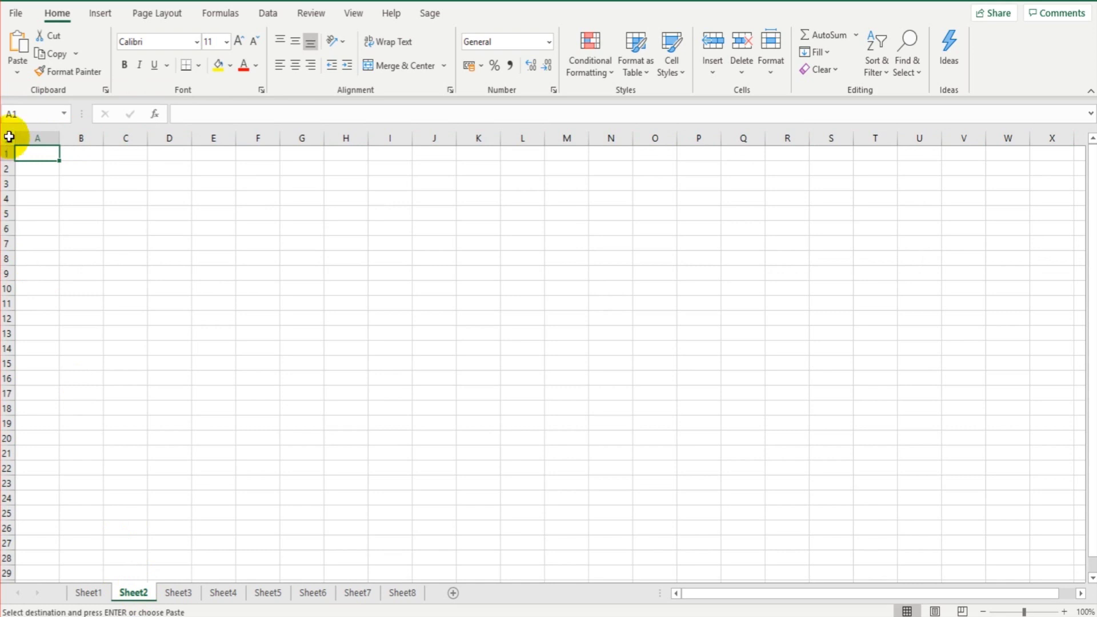
left_click(9, 136)
right_click(9, 137)
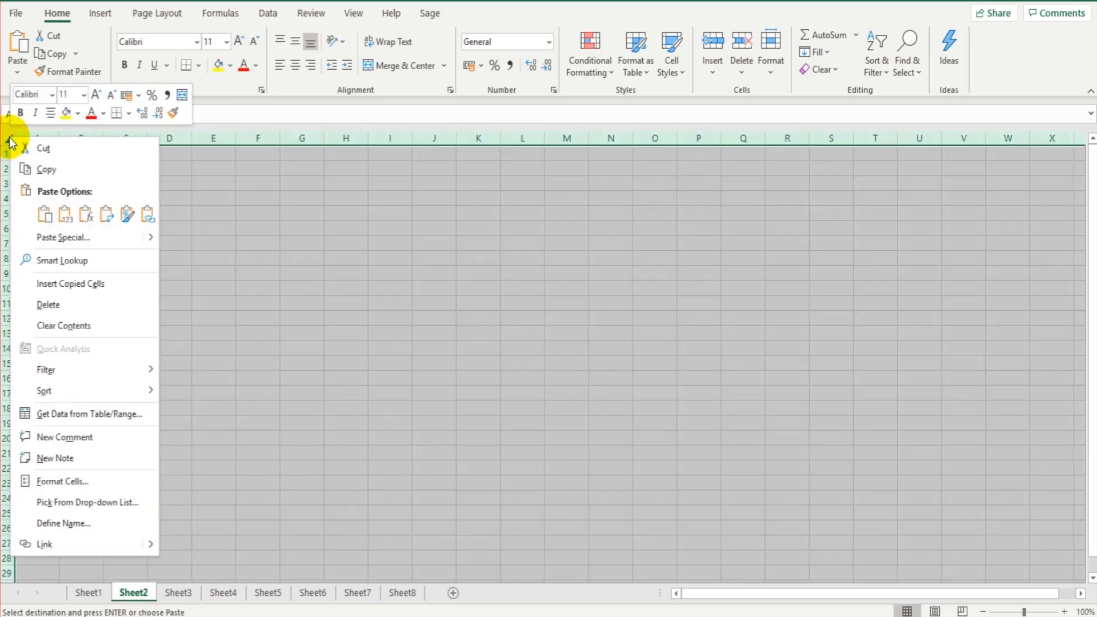
left_click(41, 210)
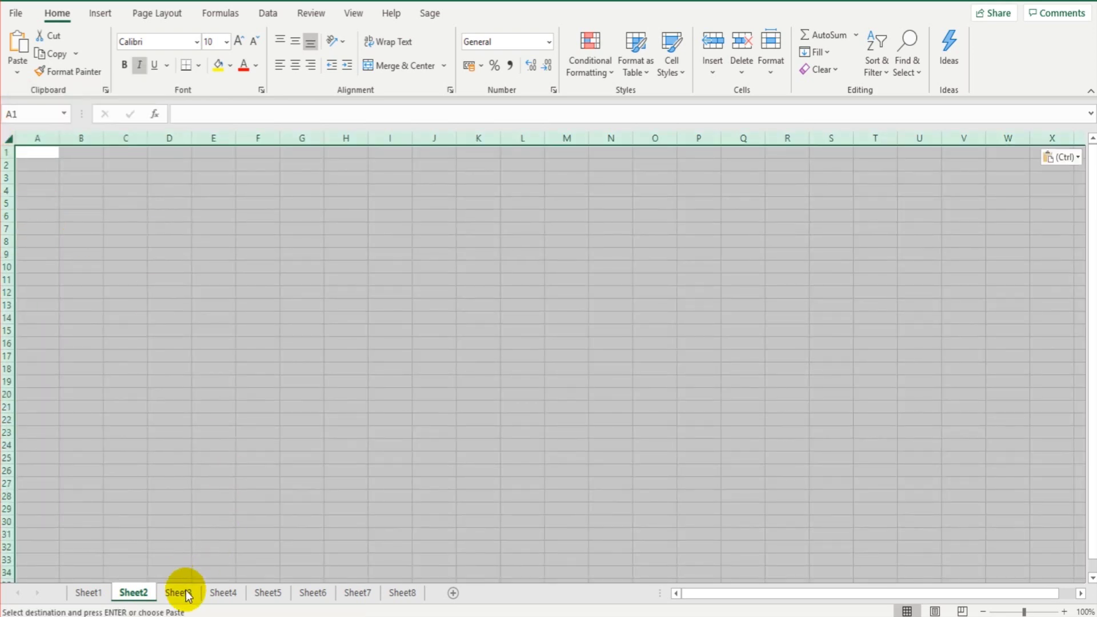
left_click(182, 591)
left_click(9, 137)
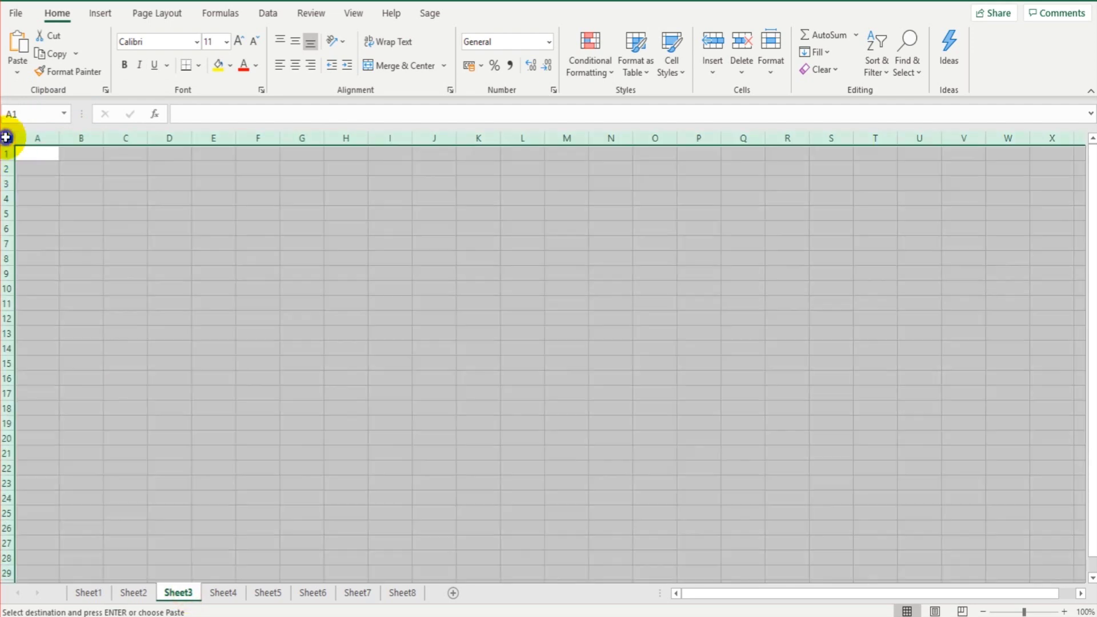
right_click(9, 138)
left_click(38, 208)
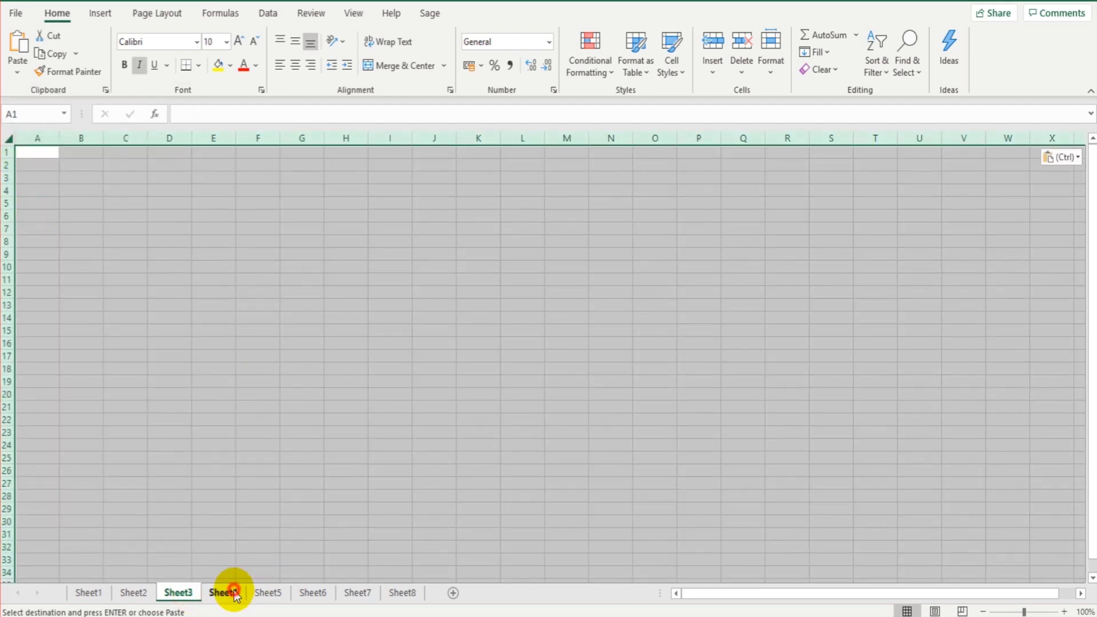
Paste Sheet1's formatting over the whole of Sheet4 and Sheet5
left_click(224, 592)
left_click(9, 140)
right_click(9, 140)
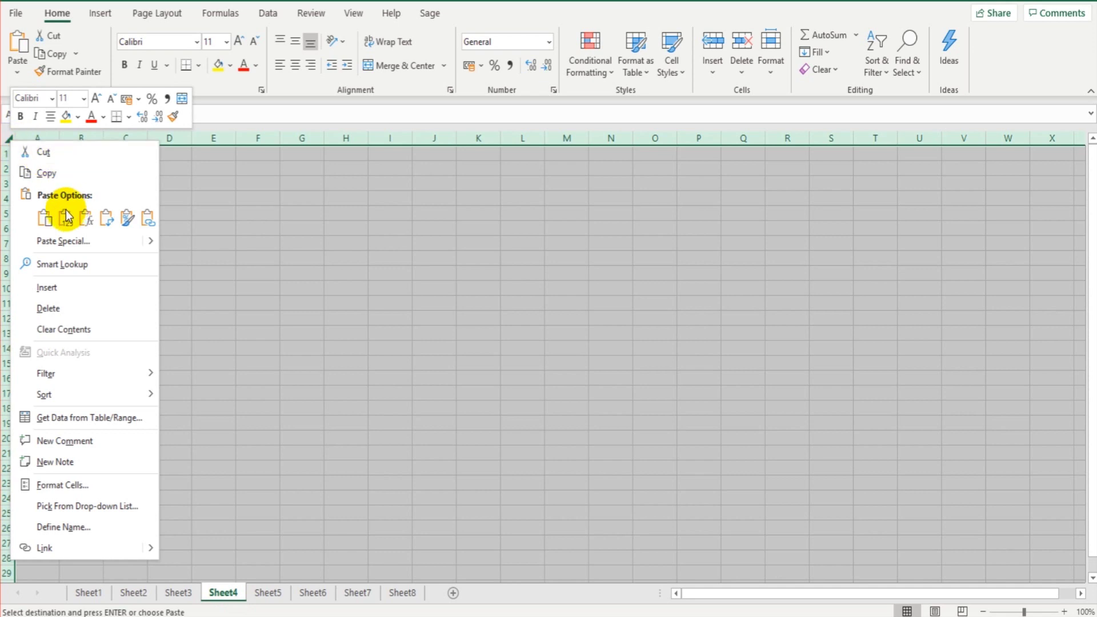
left_click(44, 218)
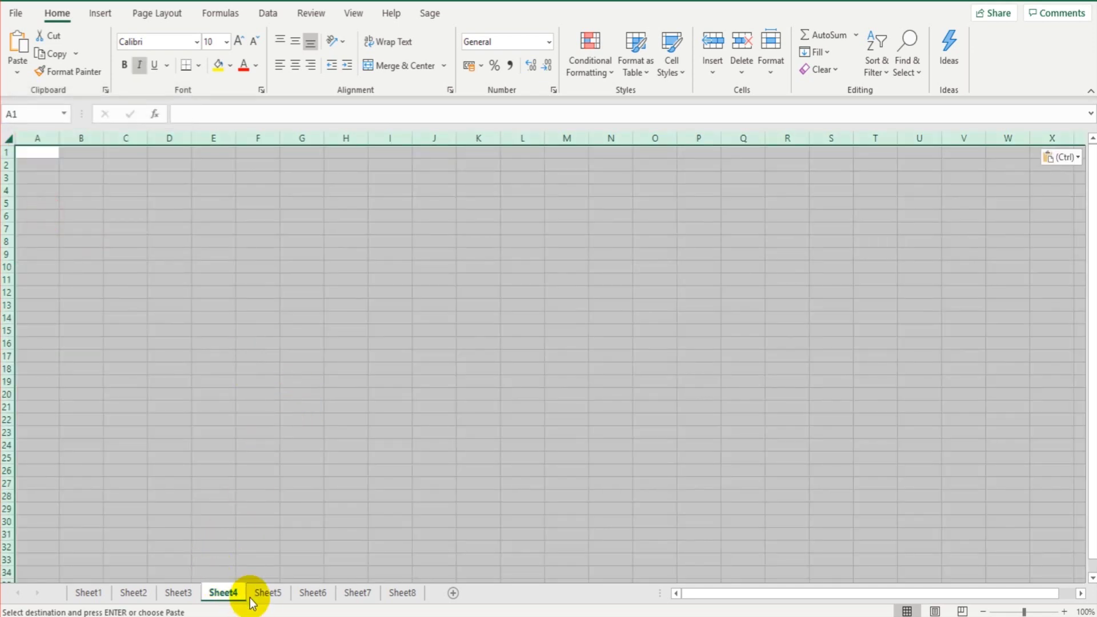
left_click(259, 594)
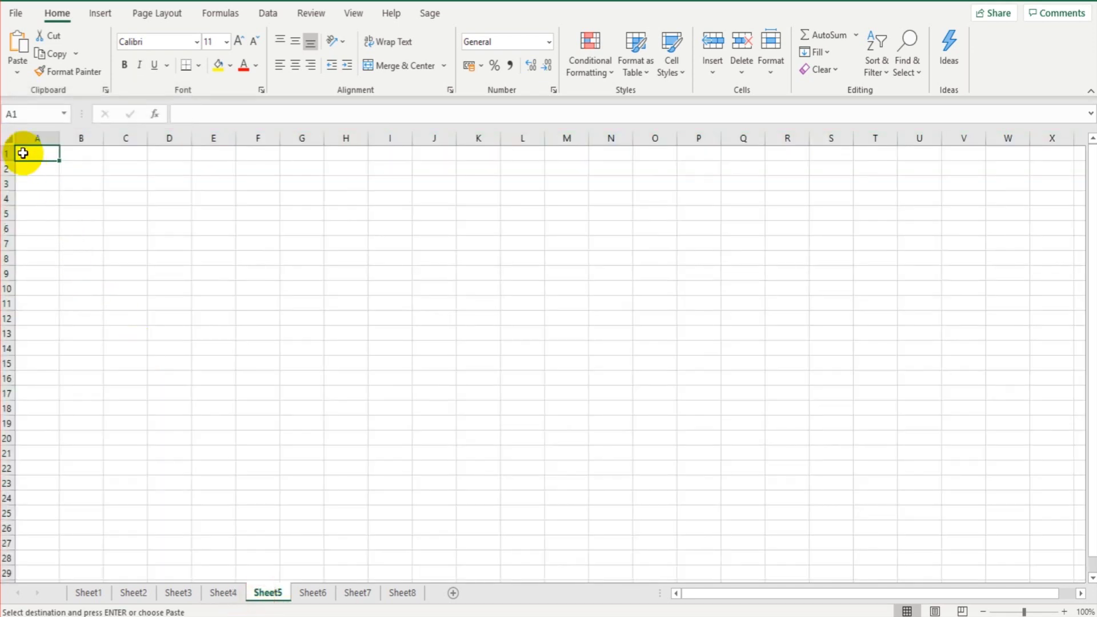
left_click(10, 141)
right_click(10, 141)
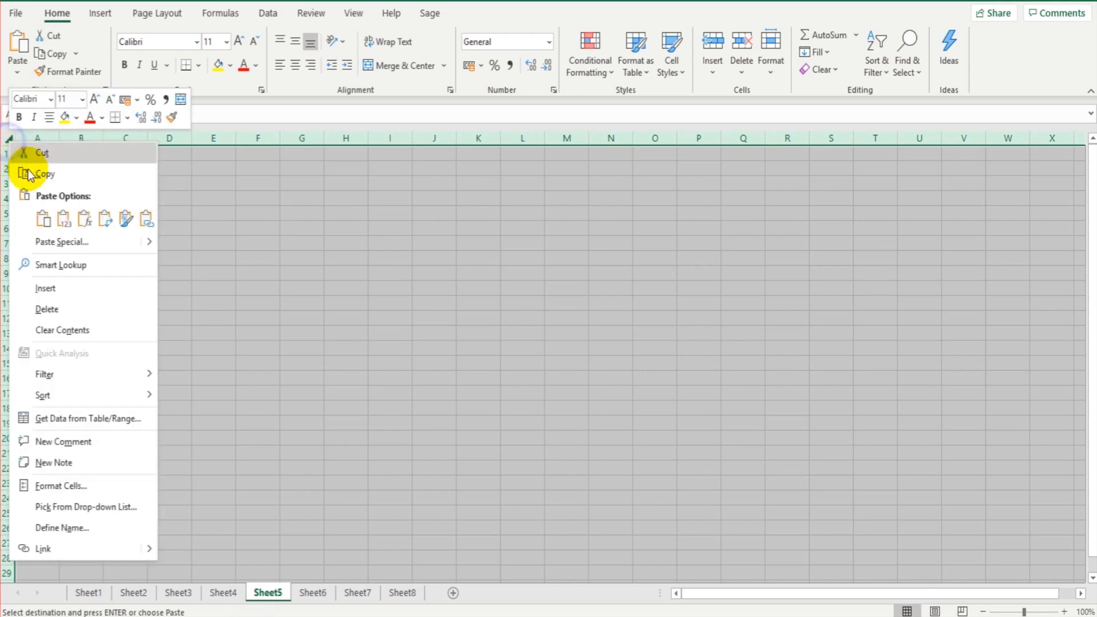
left_click(43, 218)
Paste Sheet1's formatting over Sheet6, Sheet7 and Sheet8, then return to Sheet1
left_click(327, 594)
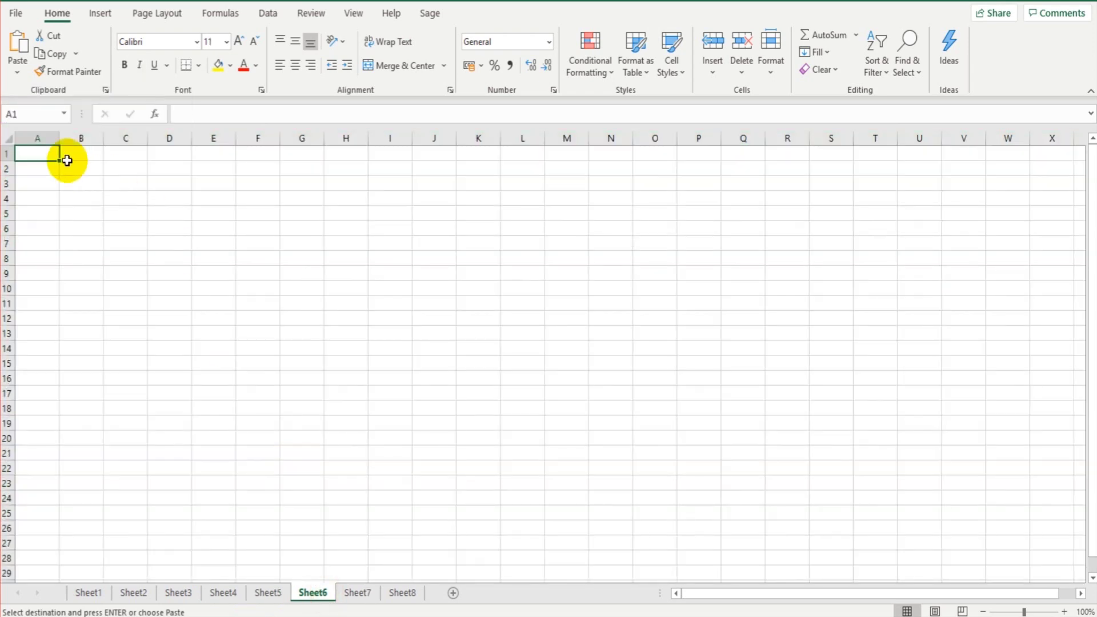
left_click(8, 140)
right_click(9, 140)
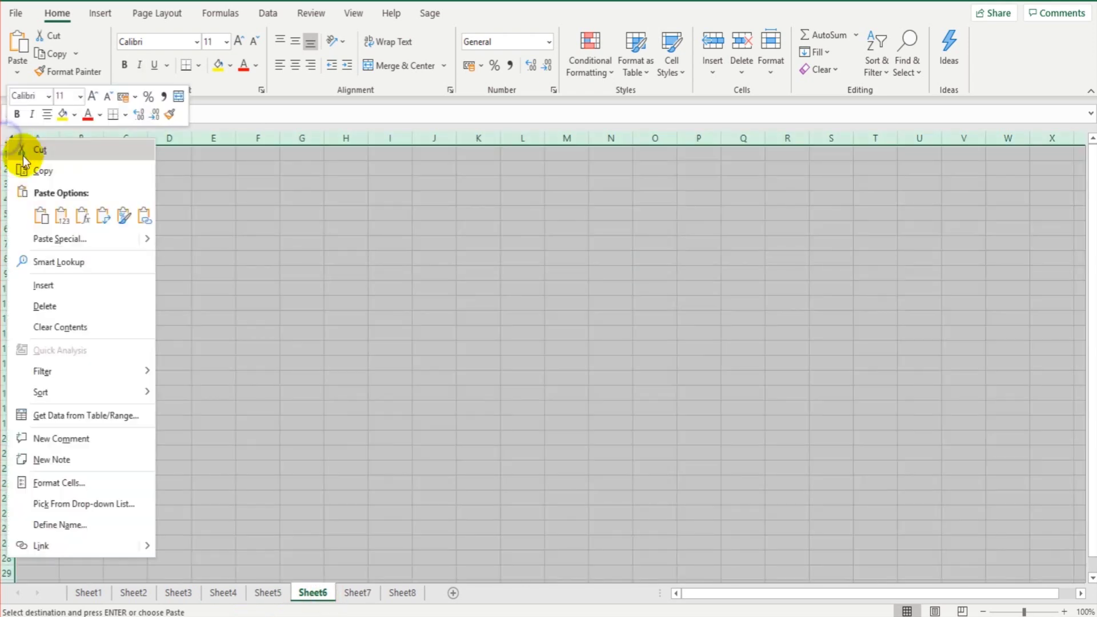
left_click(41, 217)
left_click(358, 593)
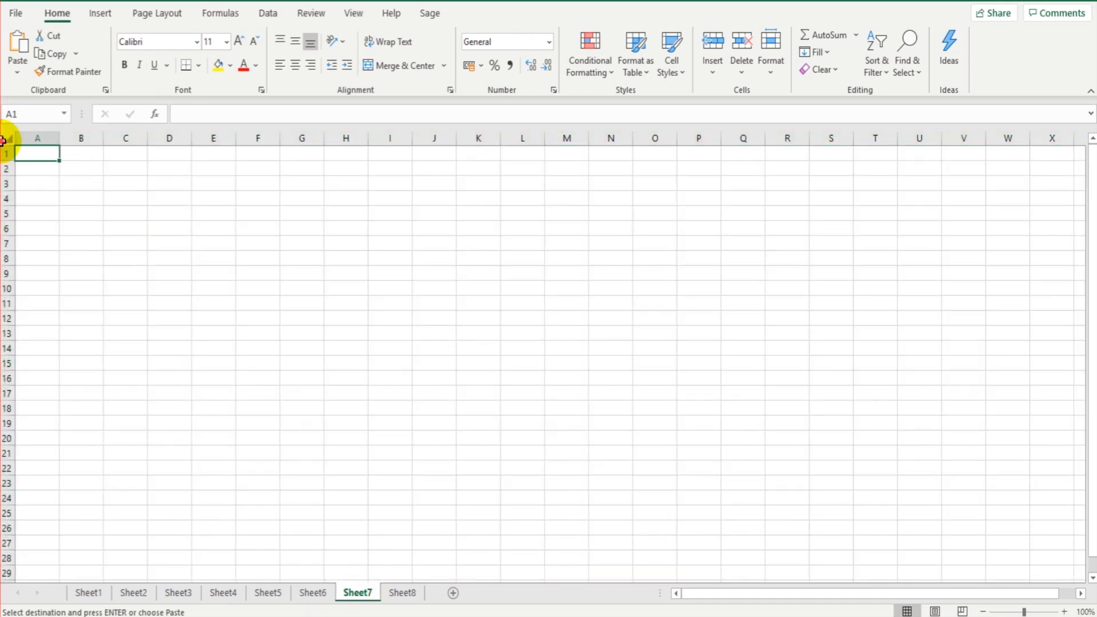
left_click(8, 139)
right_click(7, 139)
left_click(37, 221)
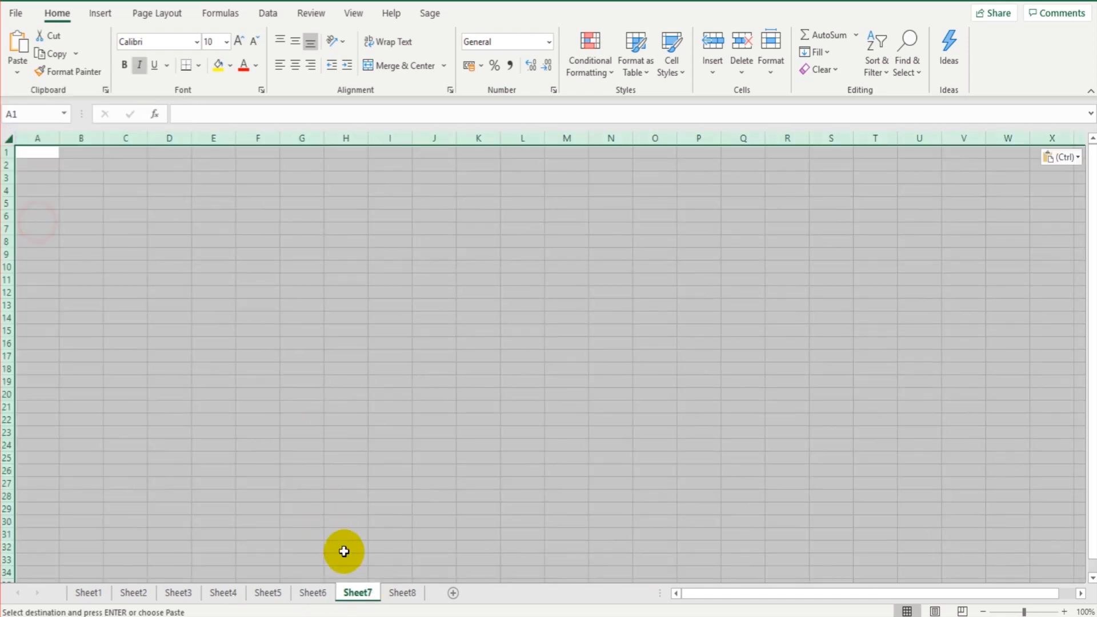
left_click(400, 593)
left_click(8, 137)
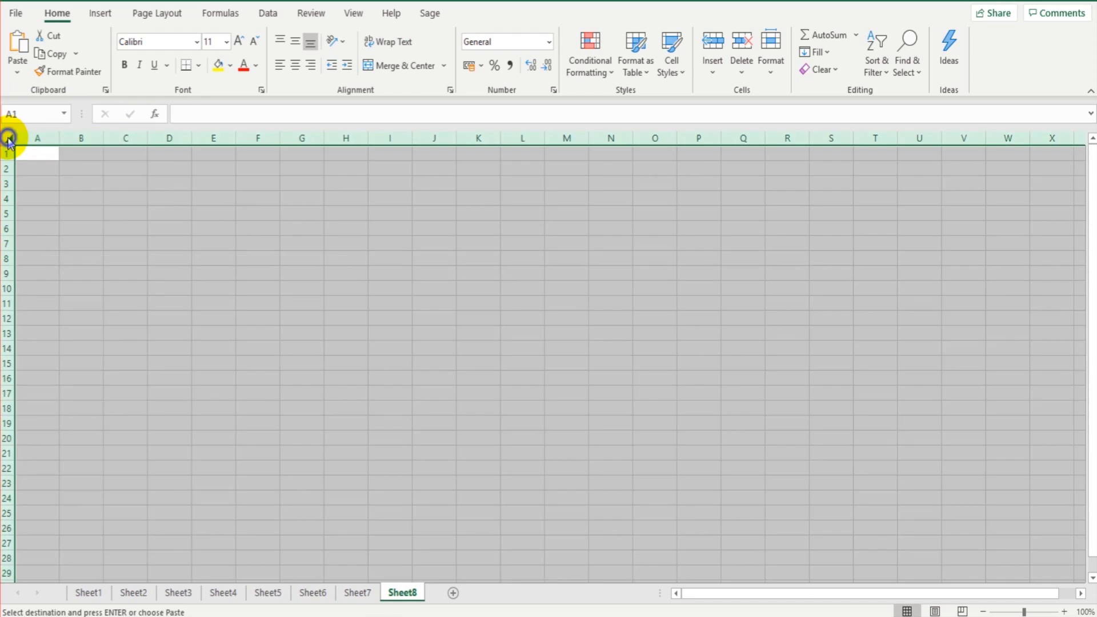
right_click(8, 138)
left_click(108, 216)
left_click(301, 293)
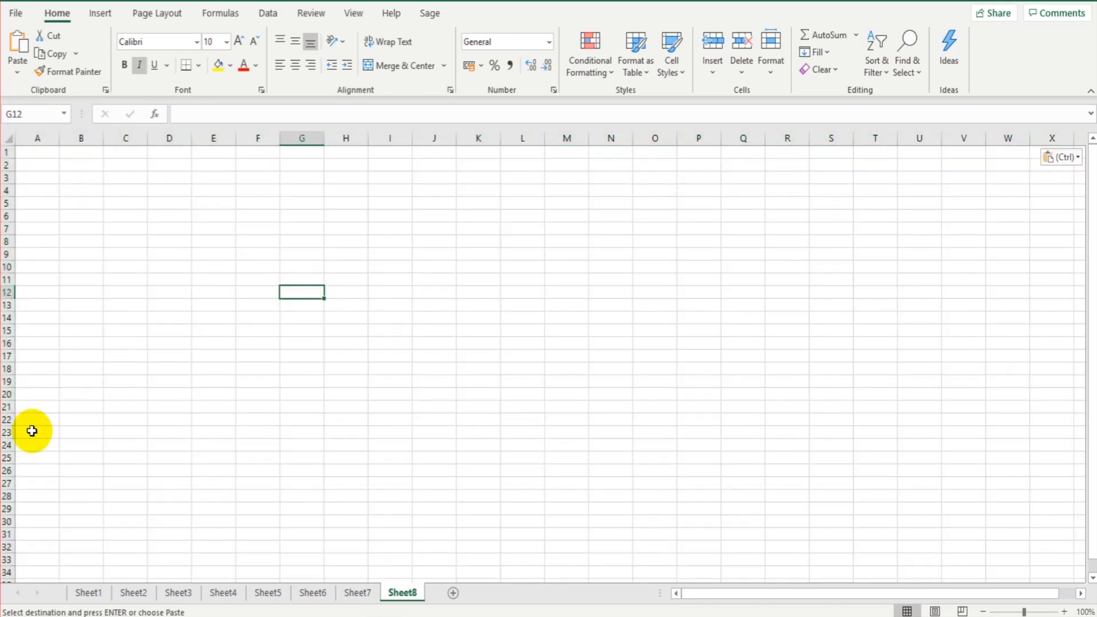
left_click(88, 593)
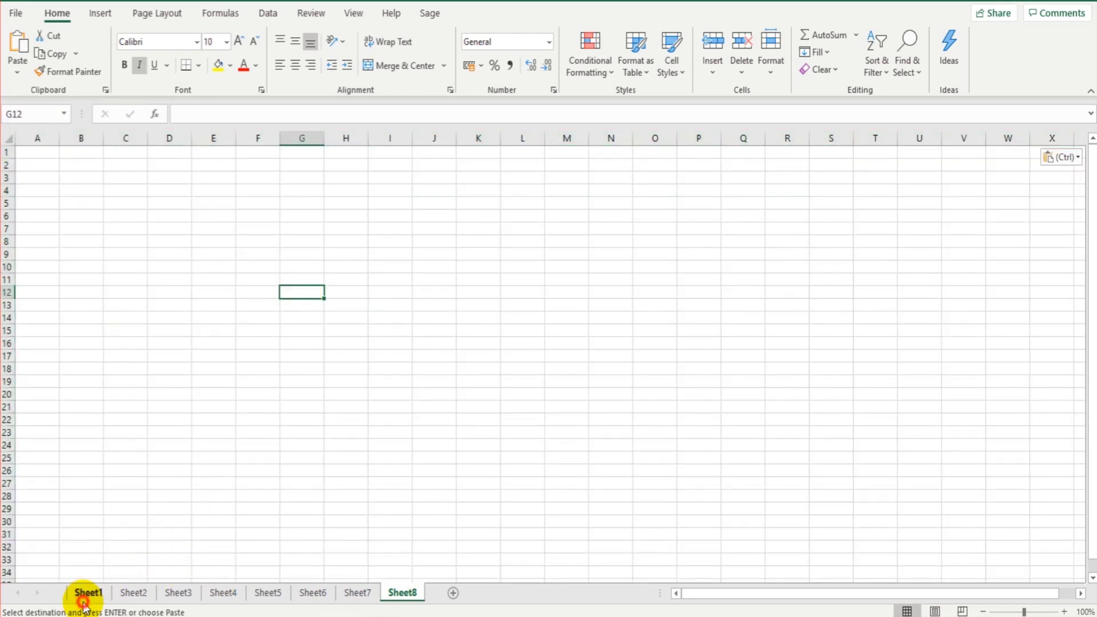
Rename the Sheet1 tab to 'Expenses'
left_click(120, 437)
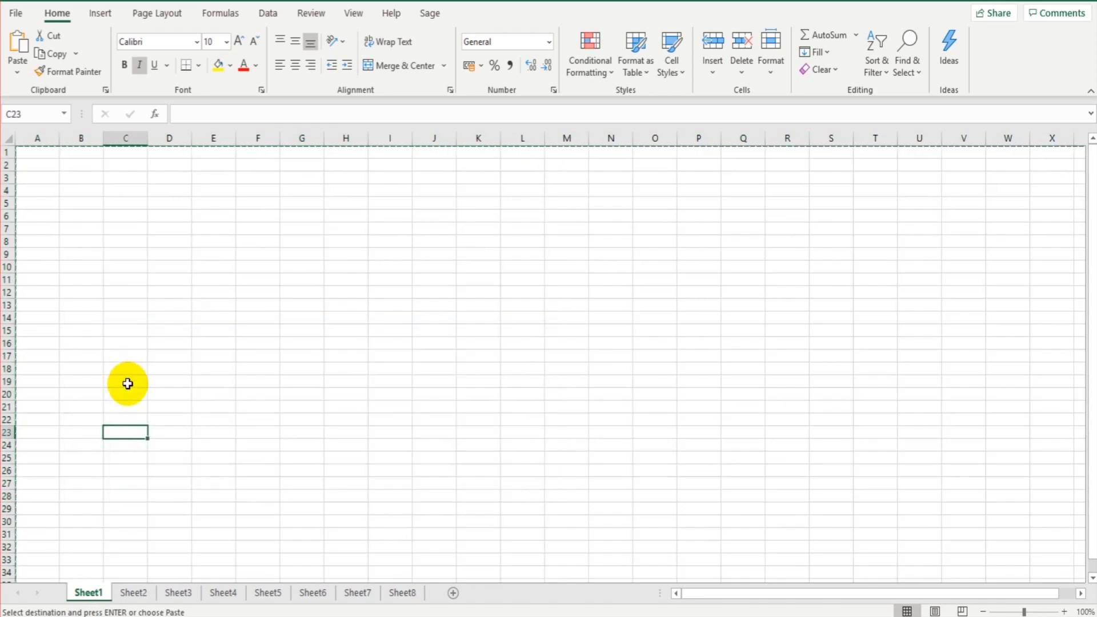
right_click(93, 593)
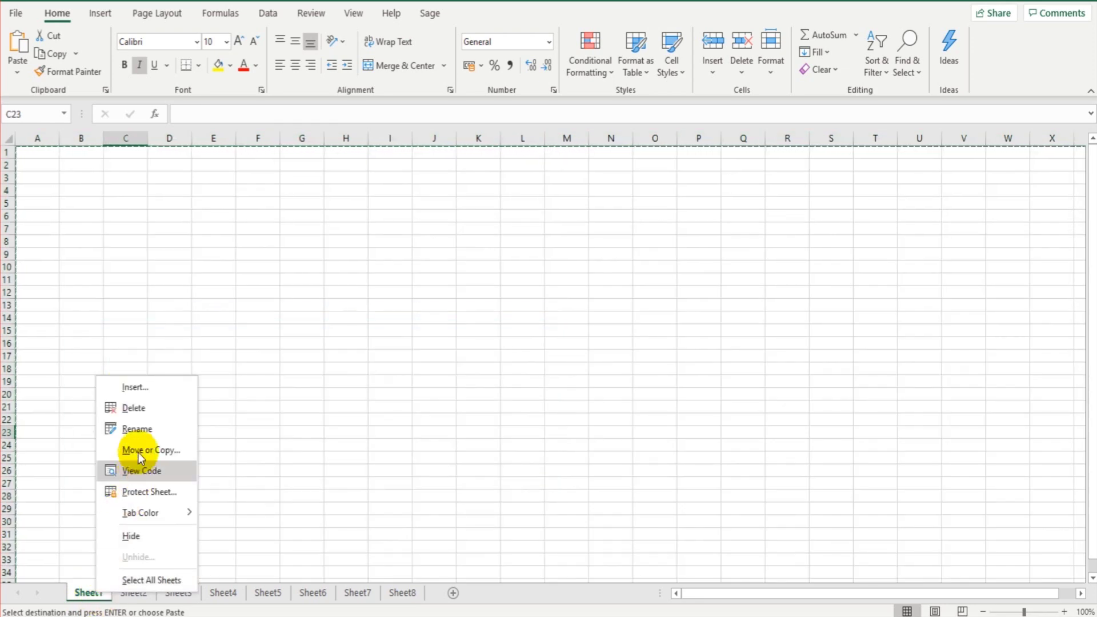
left_click(141, 429)
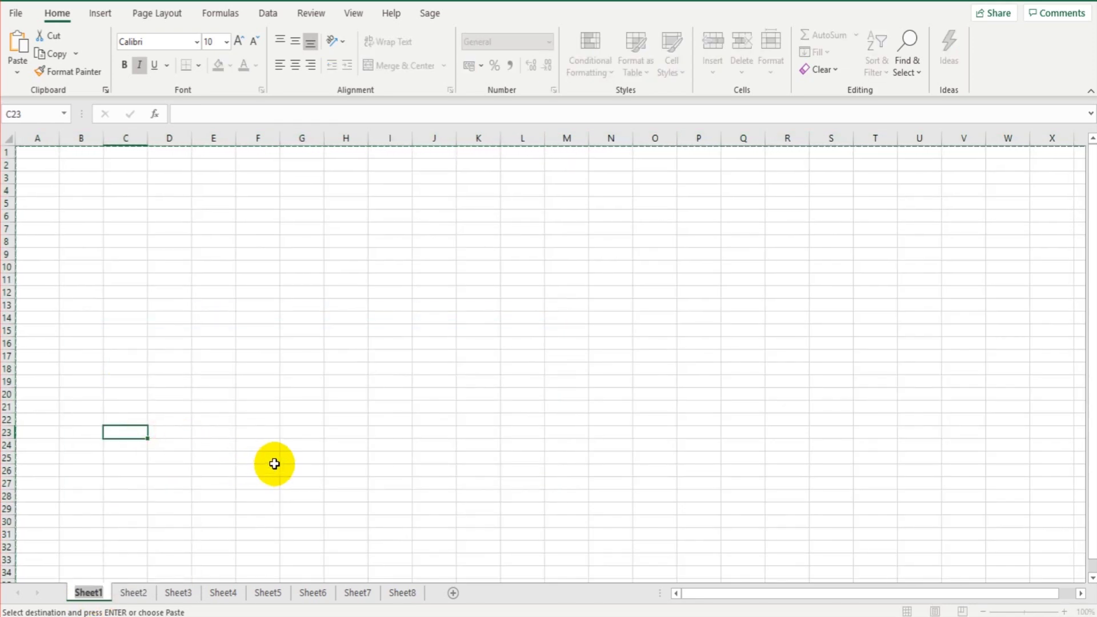
left_click(115, 552)
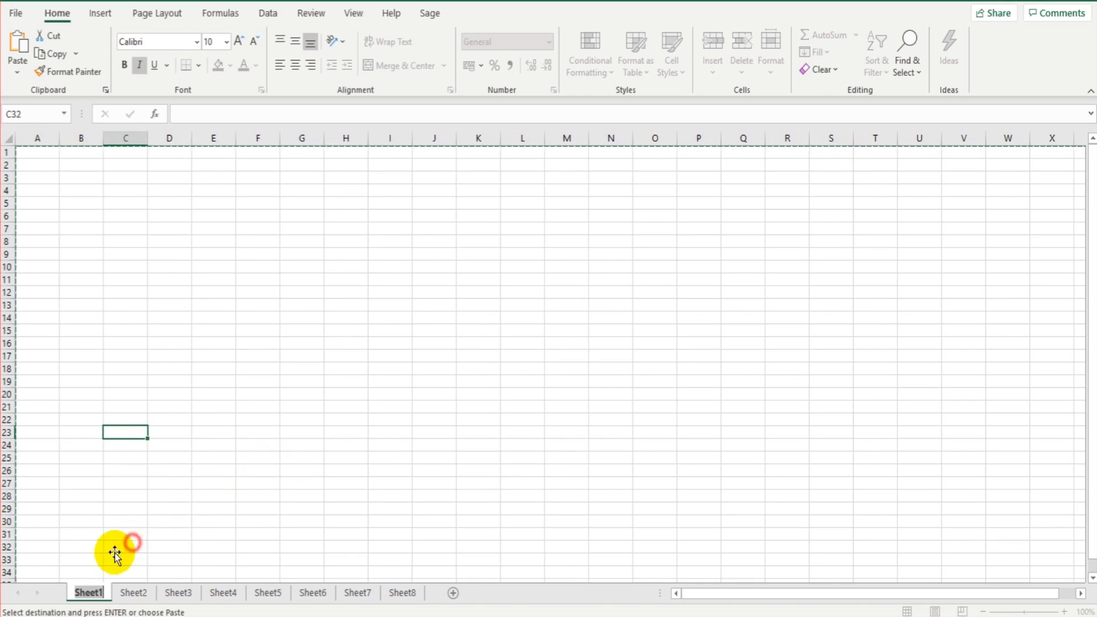
right_click(87, 592)
left_click(130, 432)
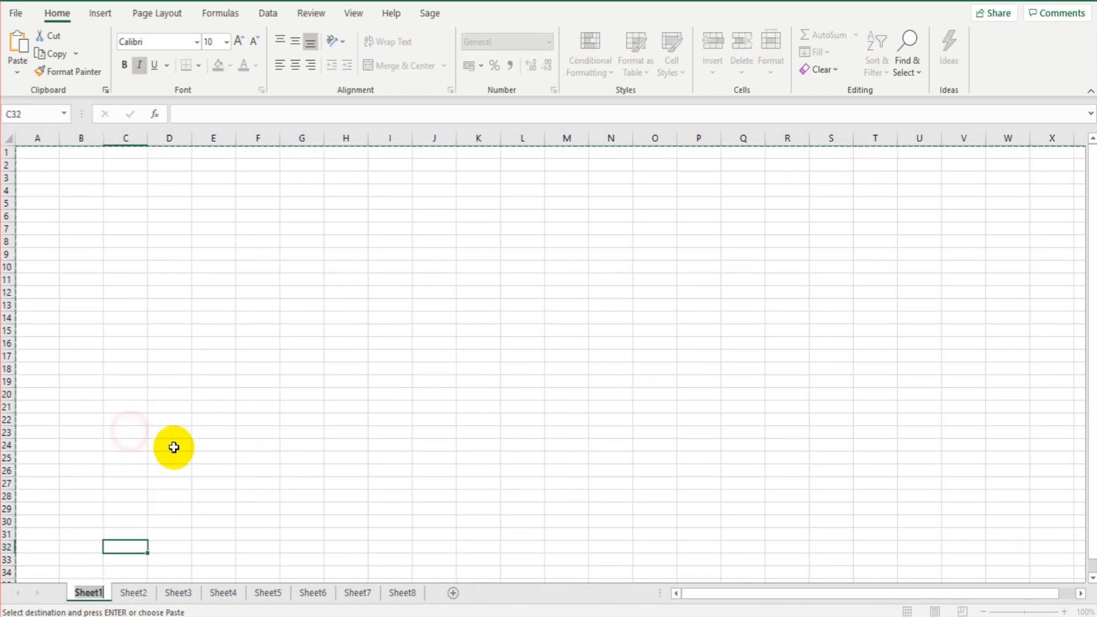
type("Expenses")
left_click(174, 448)
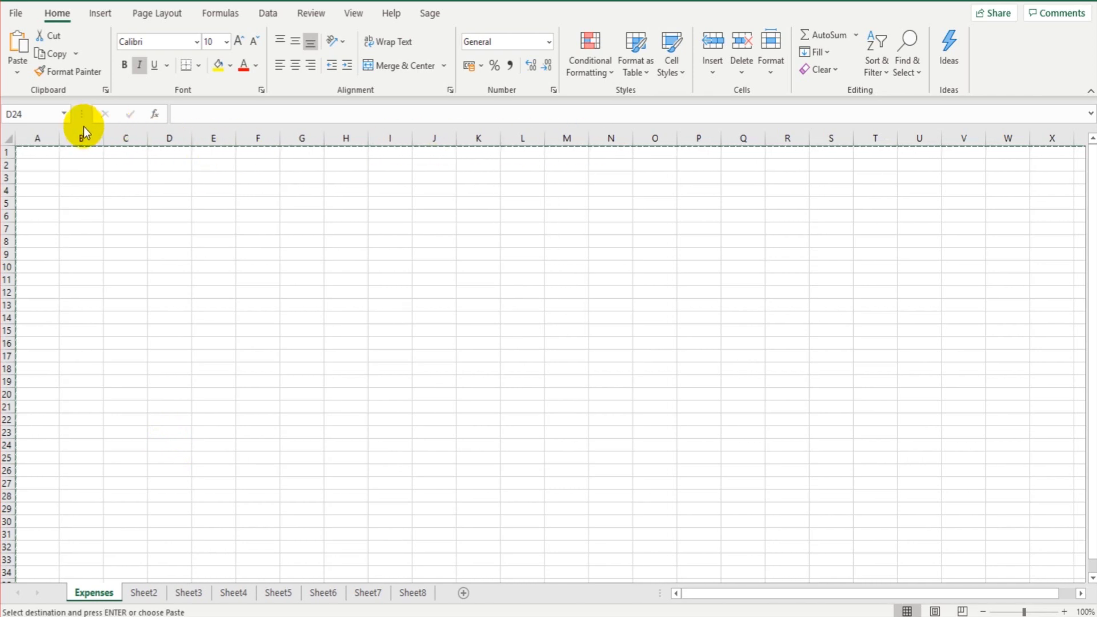
Narrow column A to a thin margin and widen column B to about 16 characters
left_click_drag(59, 140, 24, 140)
left_click(94, 241)
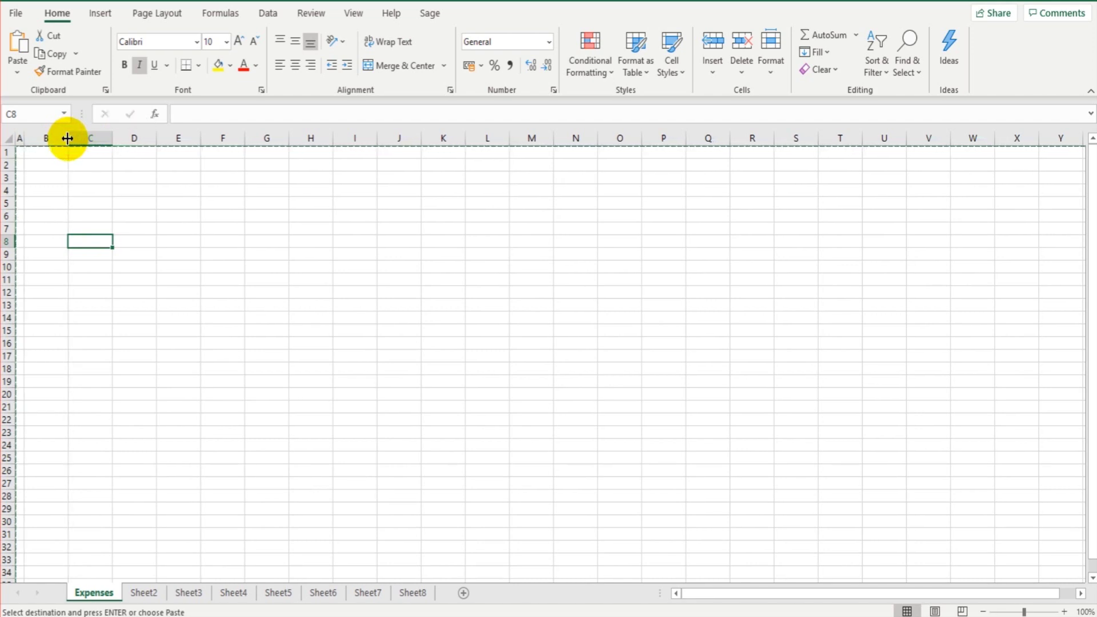
mouse_move(68, 138)
left_mouse_down()
mouse_move(152, 139)
mouse_move(80, 140)
left_mouse_up()
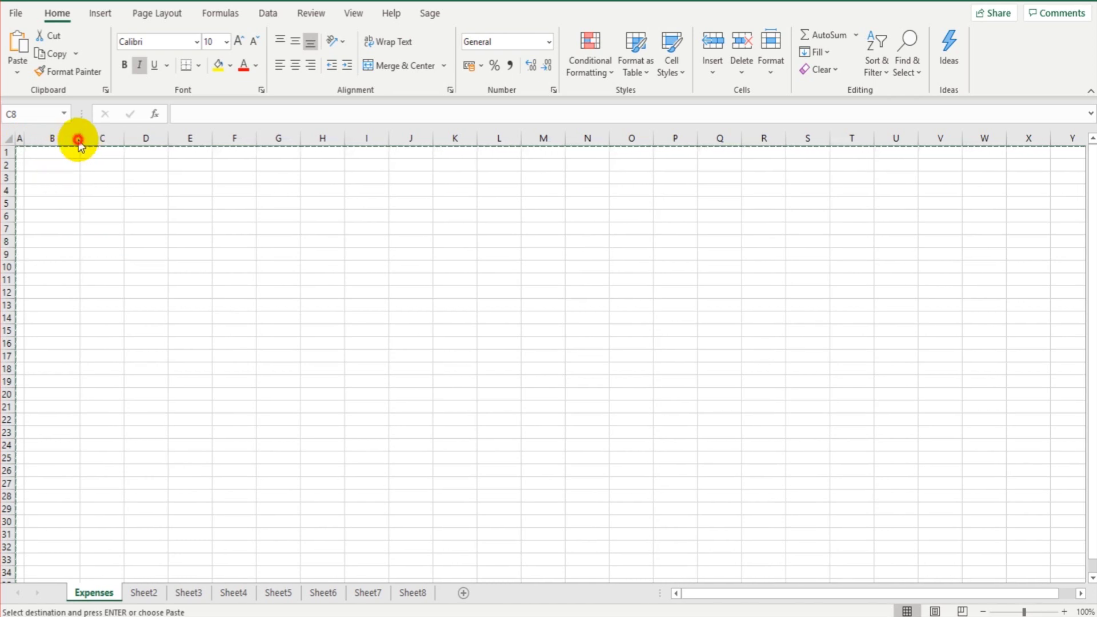
left_click_drag(80, 139, 106, 138)
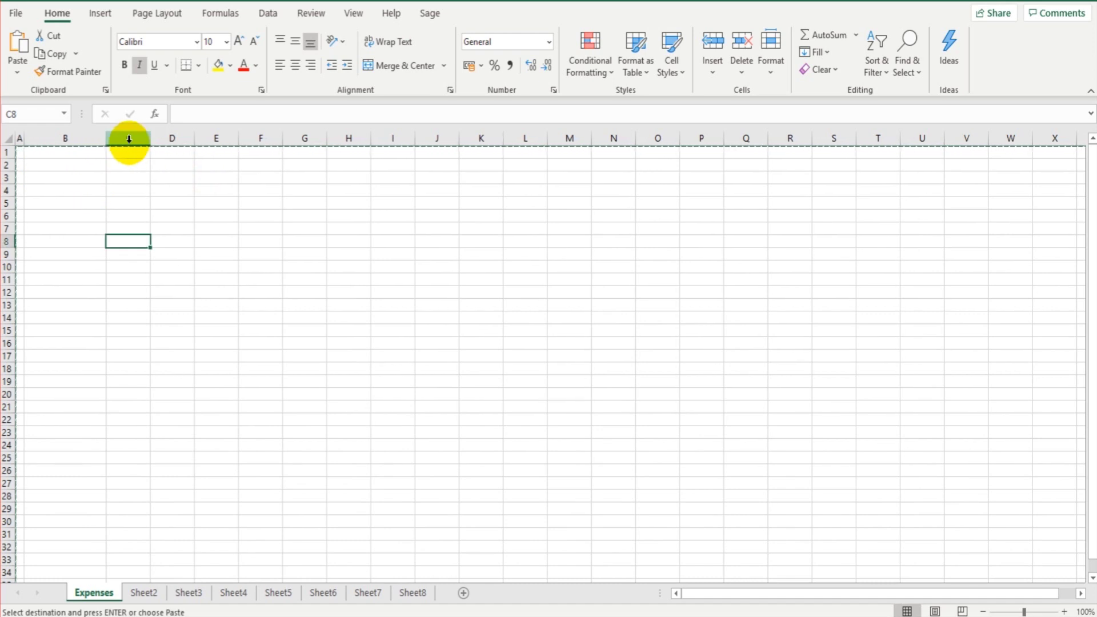
Select the monthly columns C through N
left_click(129, 139)
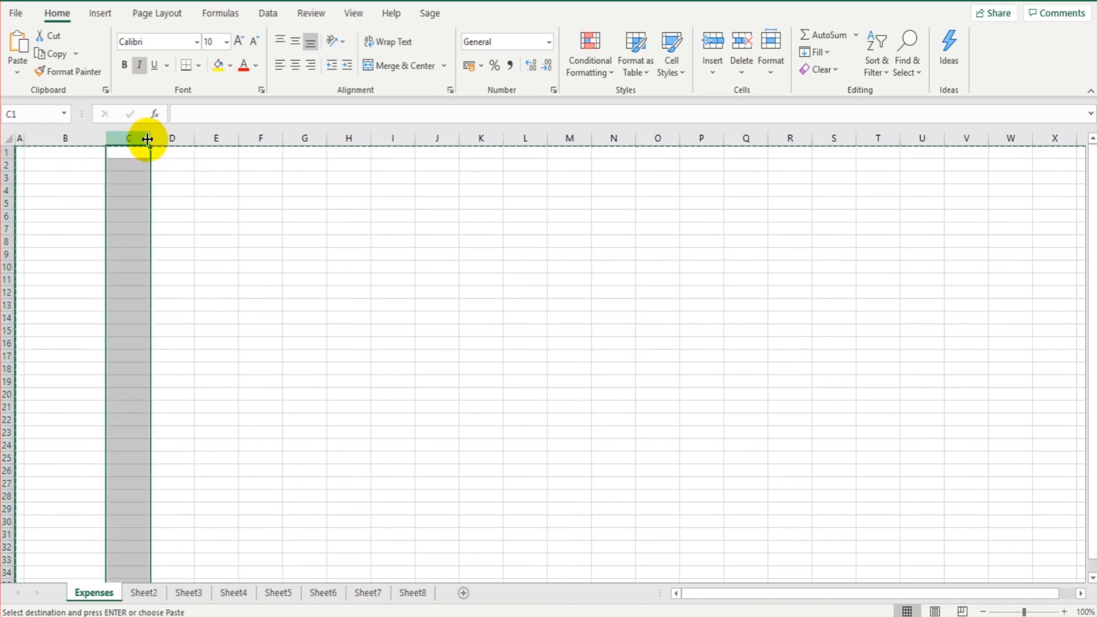
left_click_drag(140, 136, 593, 137)
left_click(261, 177)
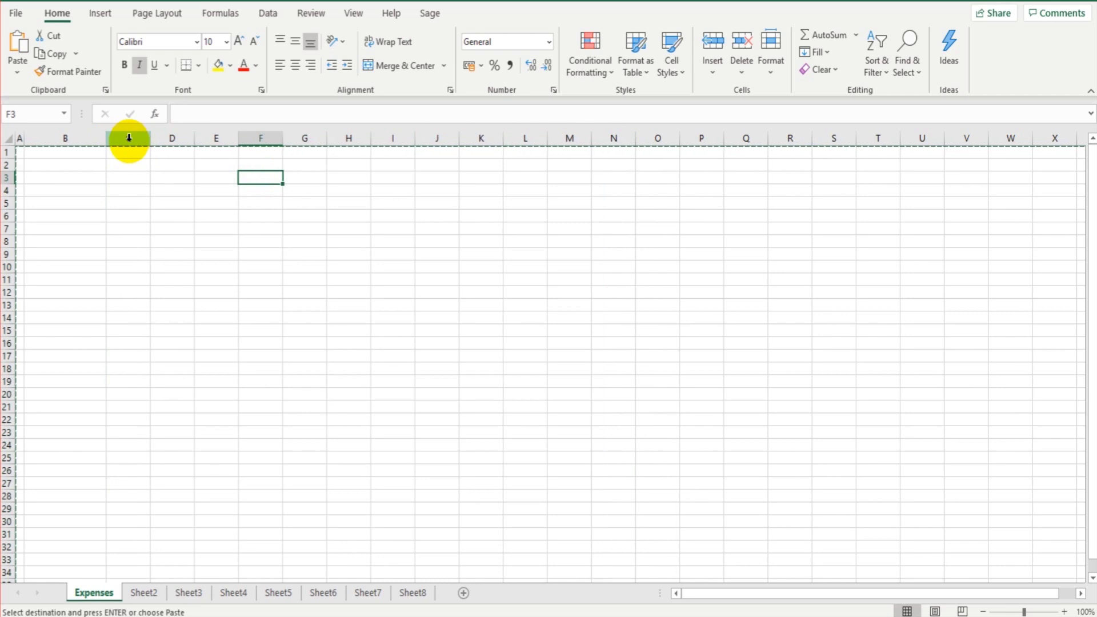
left_click_drag(129, 141, 603, 136)
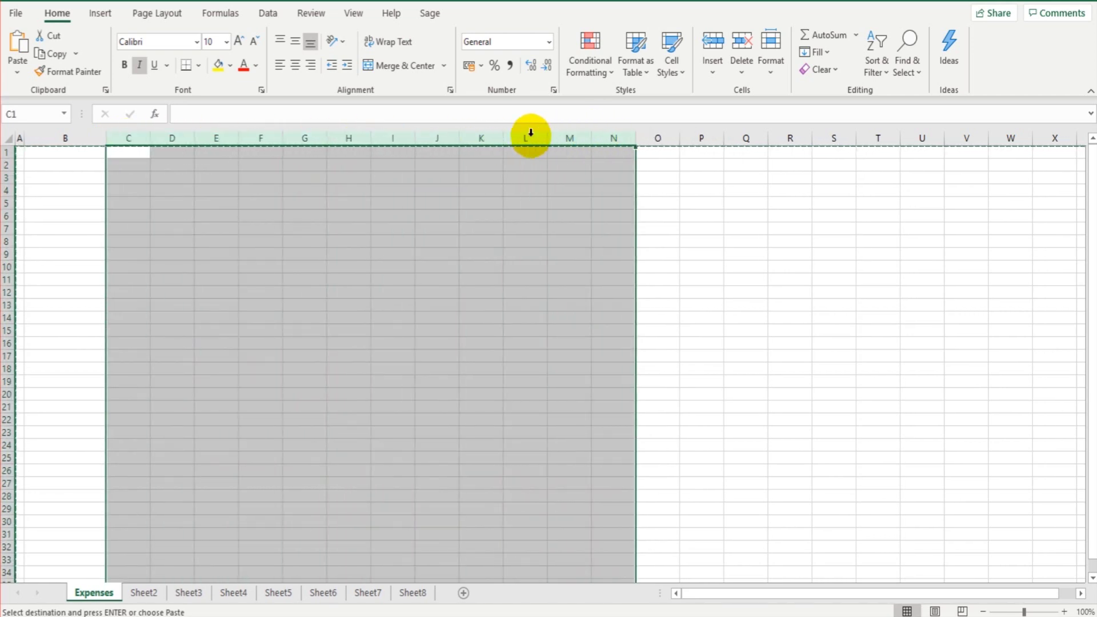
Set columns C through N to a uniform 8.43 width
right_click(508, 137)
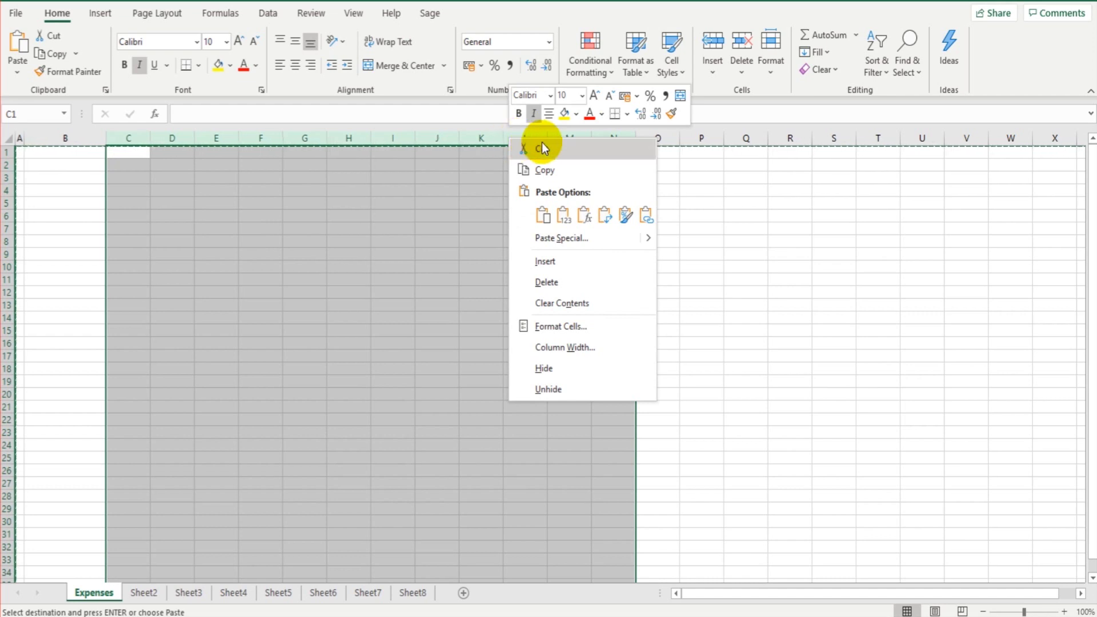
left_click(571, 348)
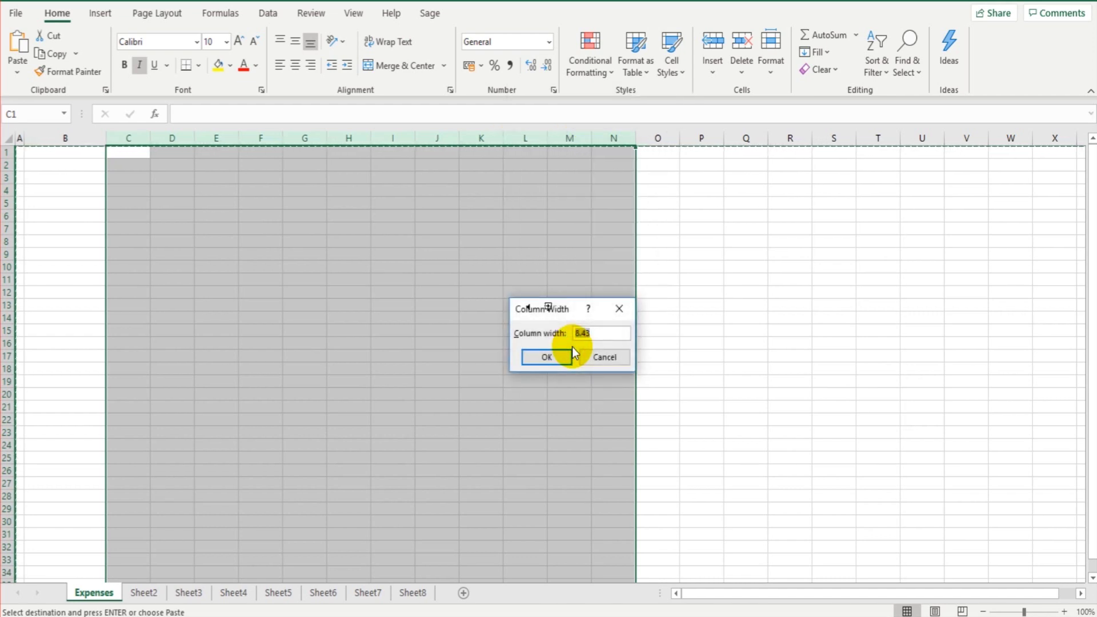
left_click(543, 356)
left_click(472, 281)
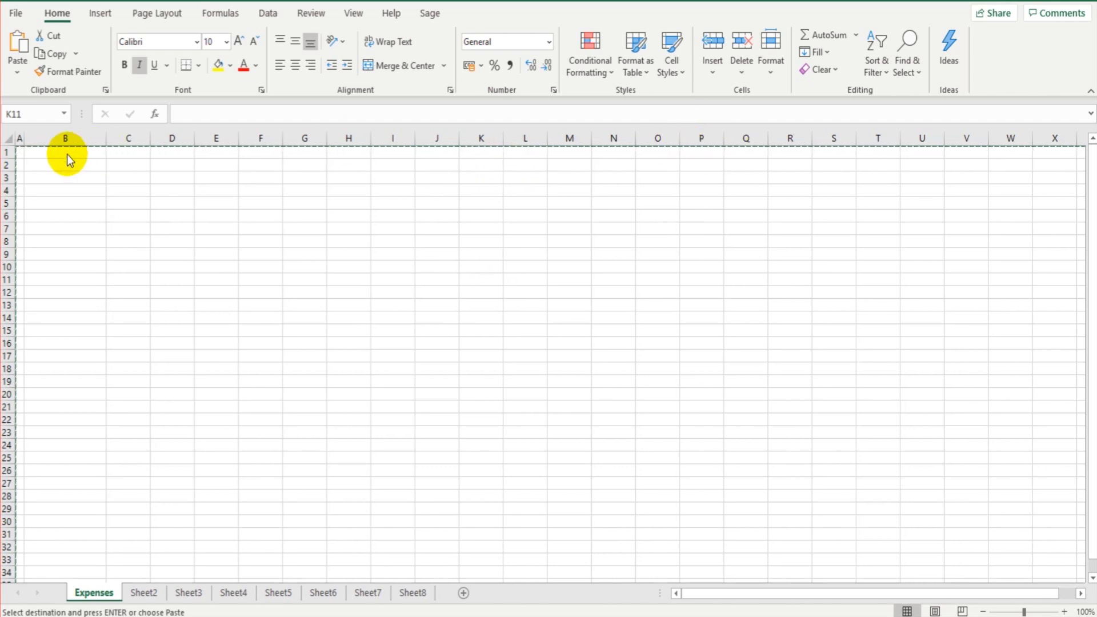
Narrow column O into a thin 1.86-width spacer
left_click_drag(680, 138, 644, 138)
left_click(596, 339)
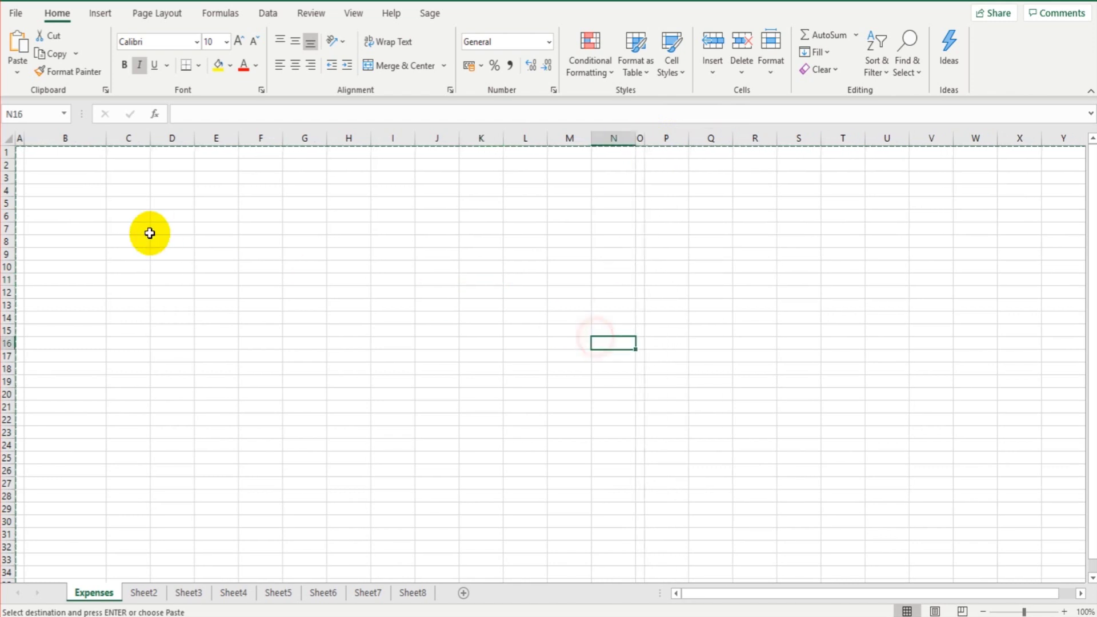
left_click(19, 165)
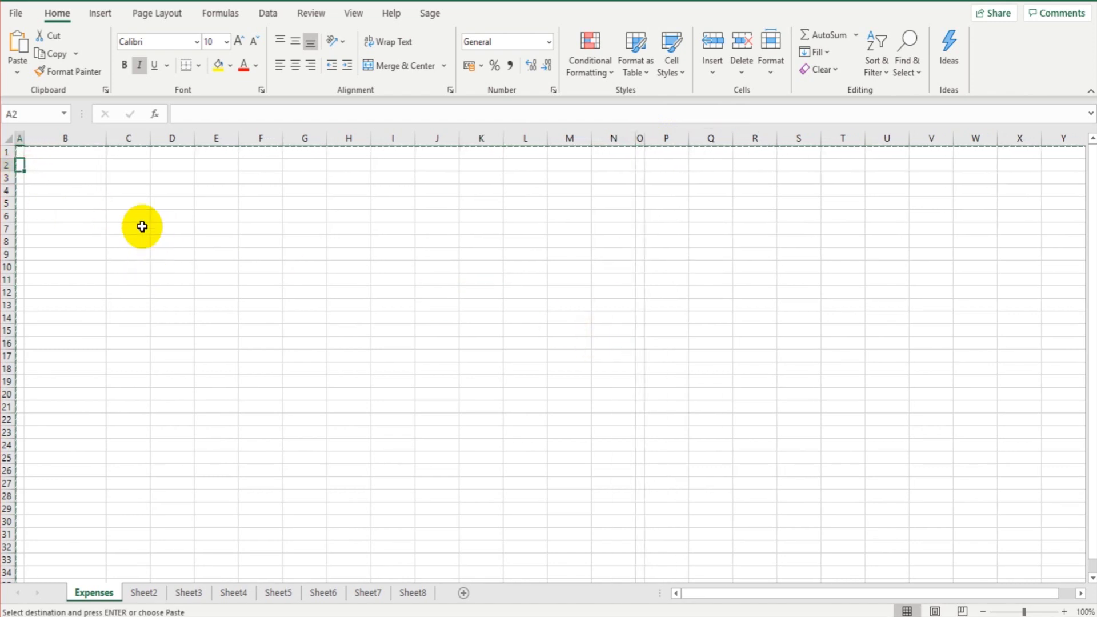
left_click(219, 255)
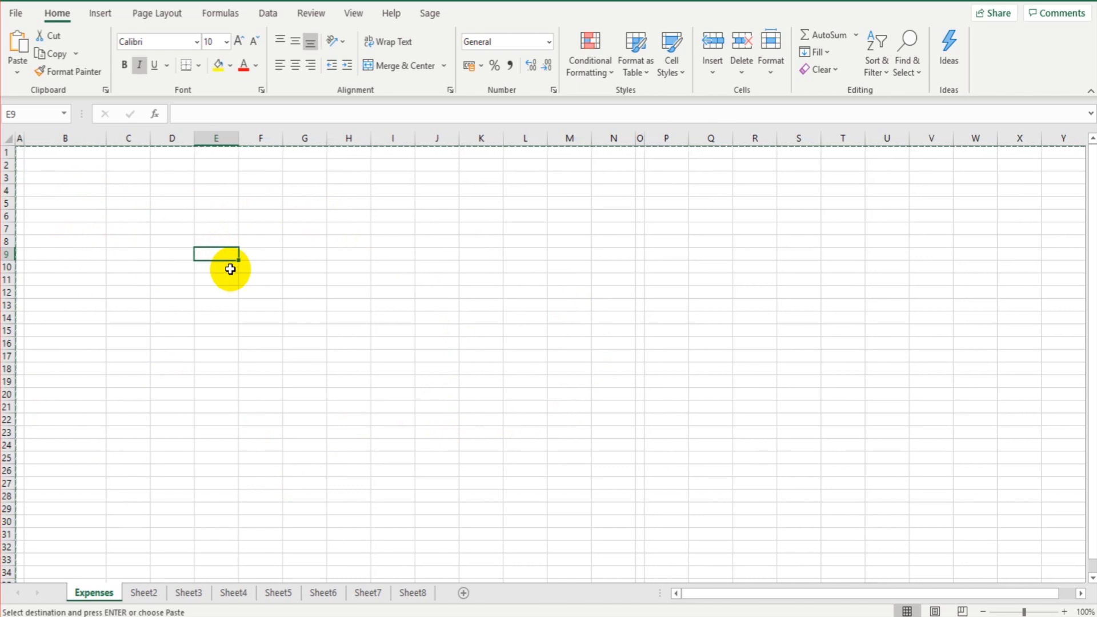
left_click(67, 154)
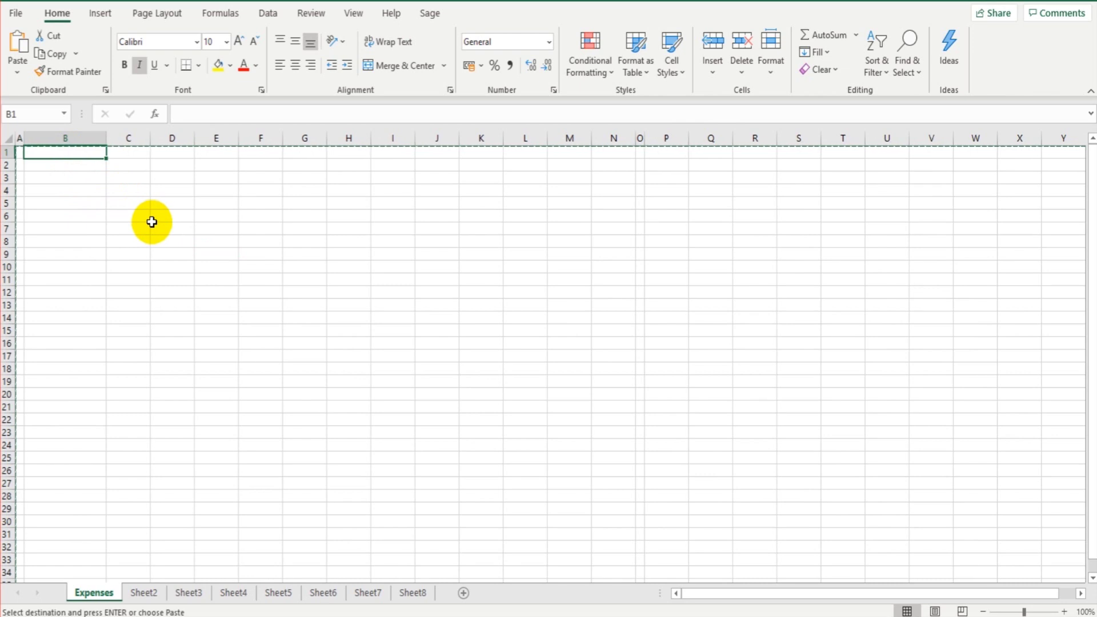
Enter 'The Bookkeeping Master Limited' in B1 and make it bold and underlined
type("The Bookkeeping Master Limited")
key("Return")
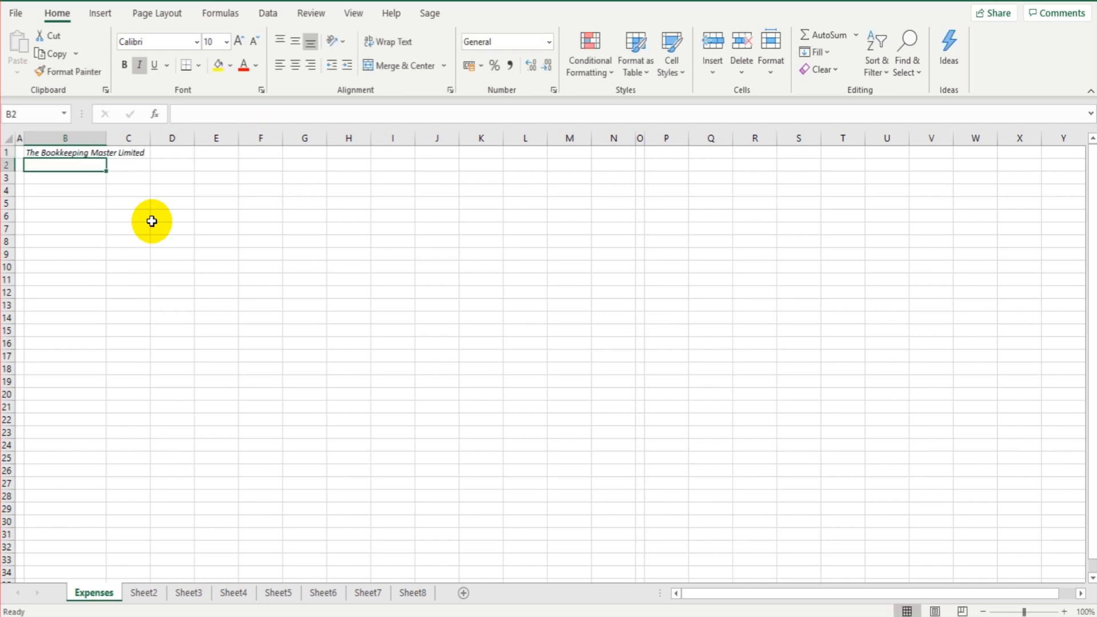
left_click(74, 152)
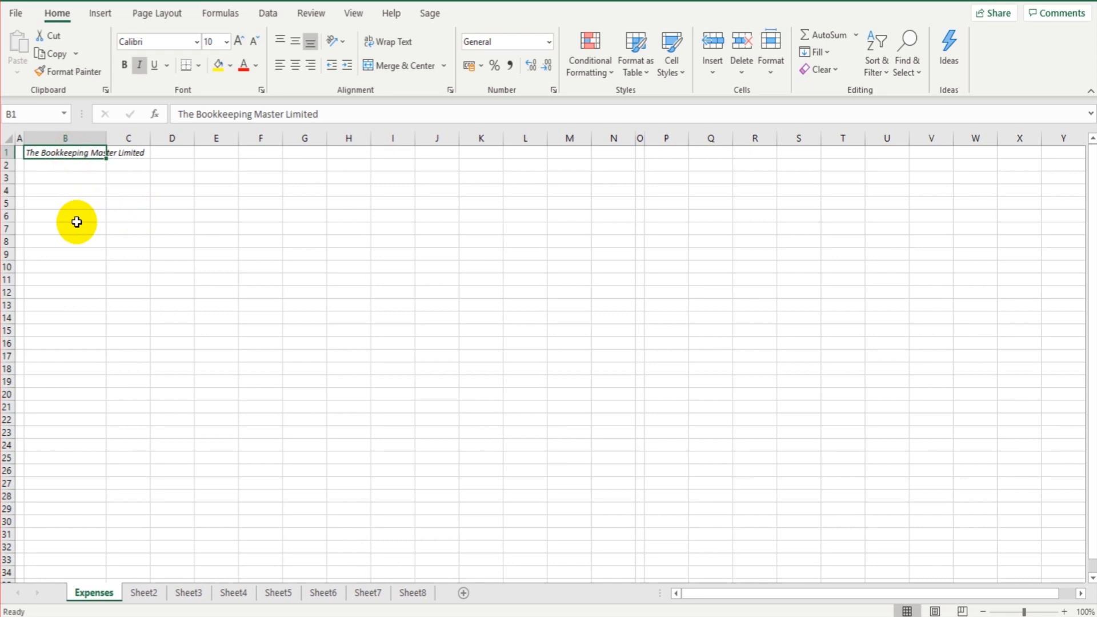
left_click(126, 66)
left_click(155, 67)
left_click(175, 179)
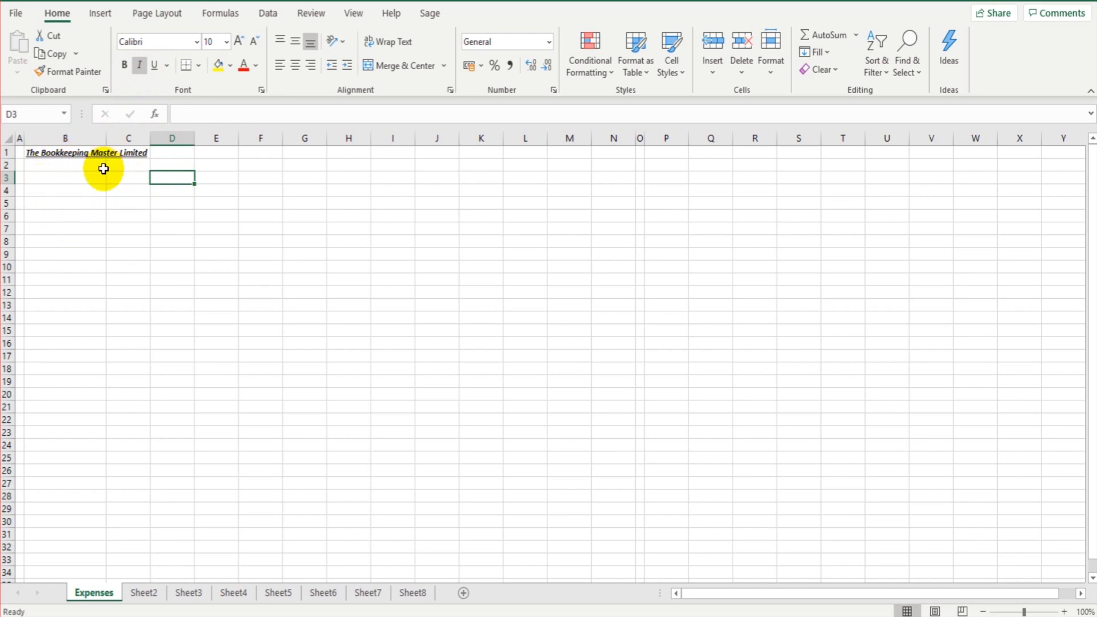
left_click(78, 166)
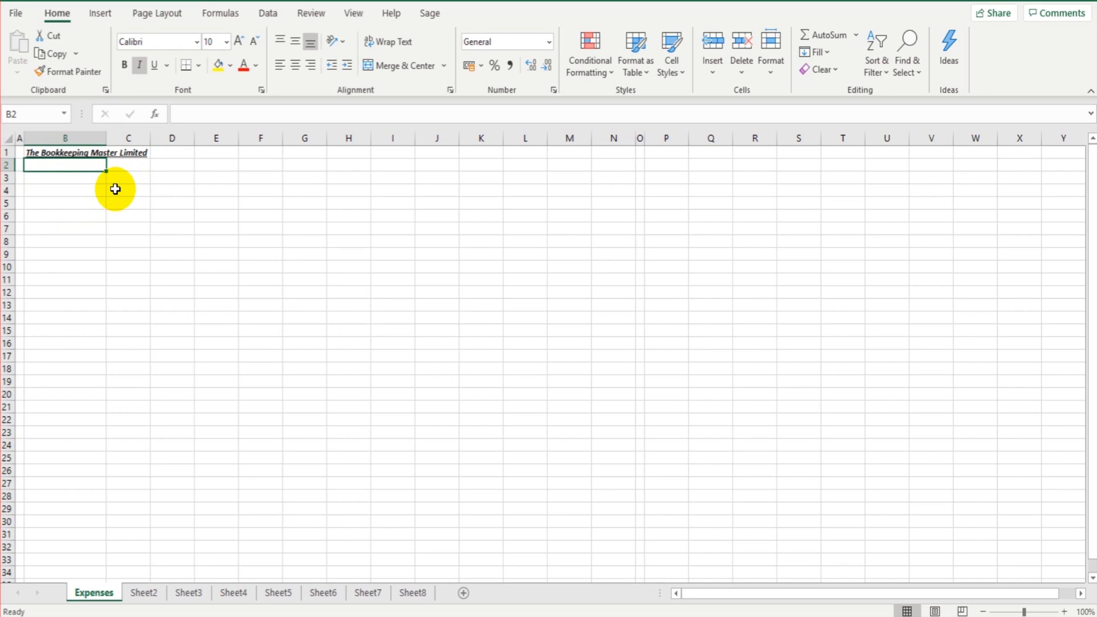
Enter '3 Year Expenses Forecast' in B2, then move down to B4
type("3")
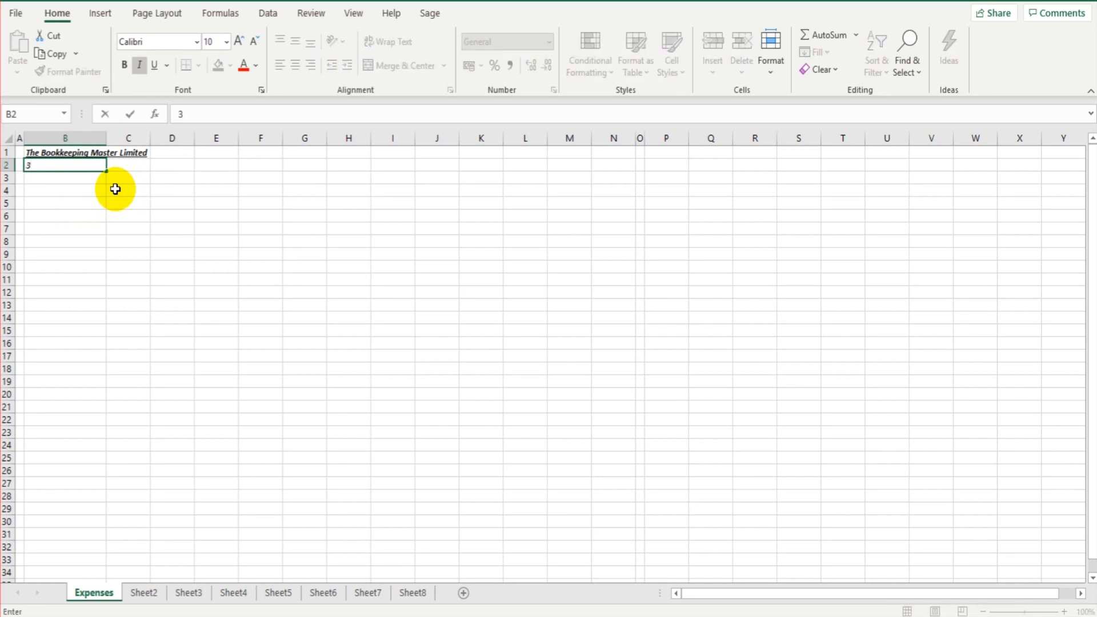
type(" Year Expenses ")
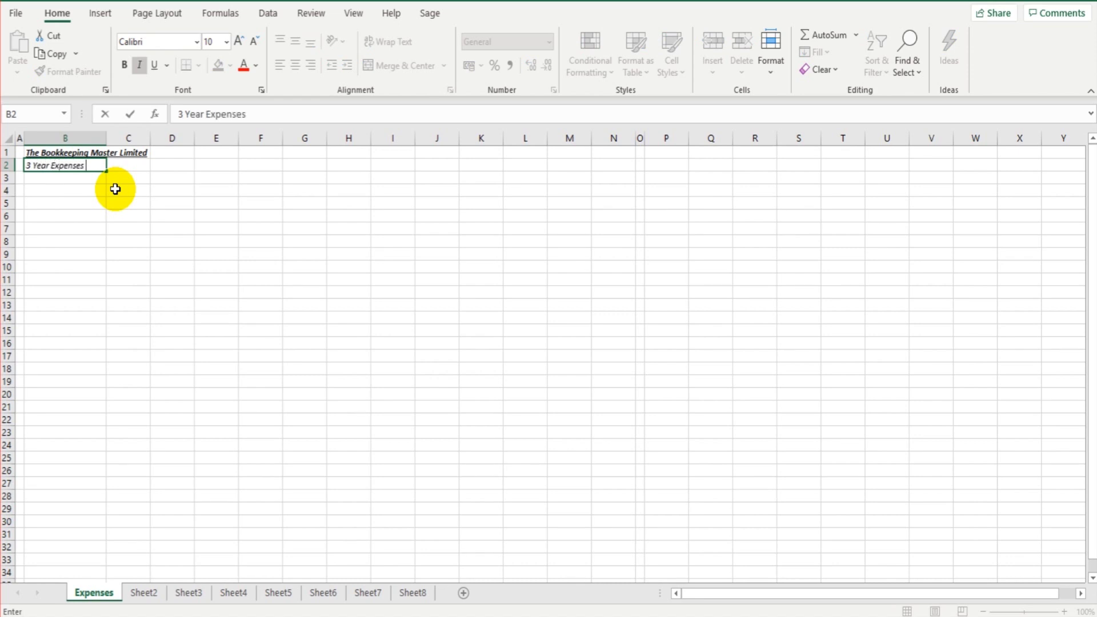
type("Forecast")
key("Return")
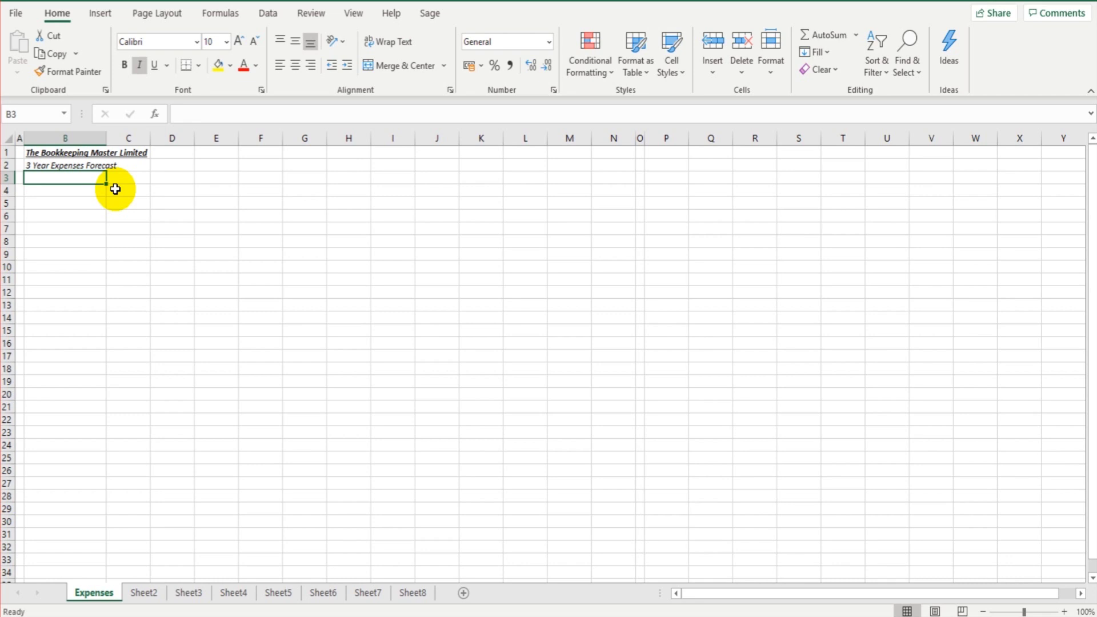
key("Down")
key("Up")
key("Up")
key("Down")
key("Down")
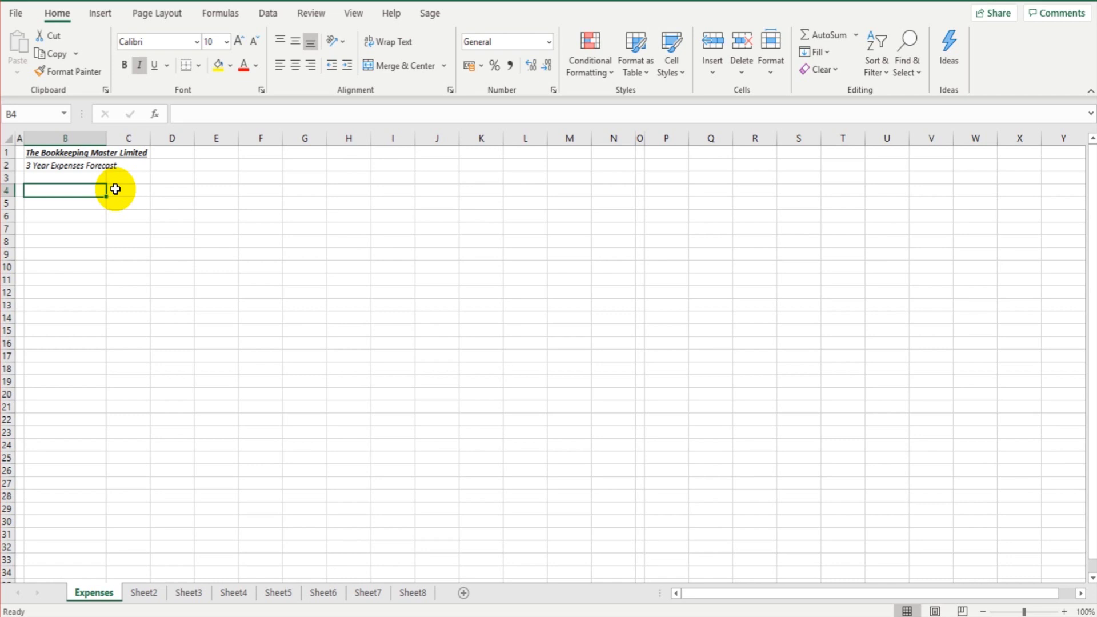
type("Year 1")
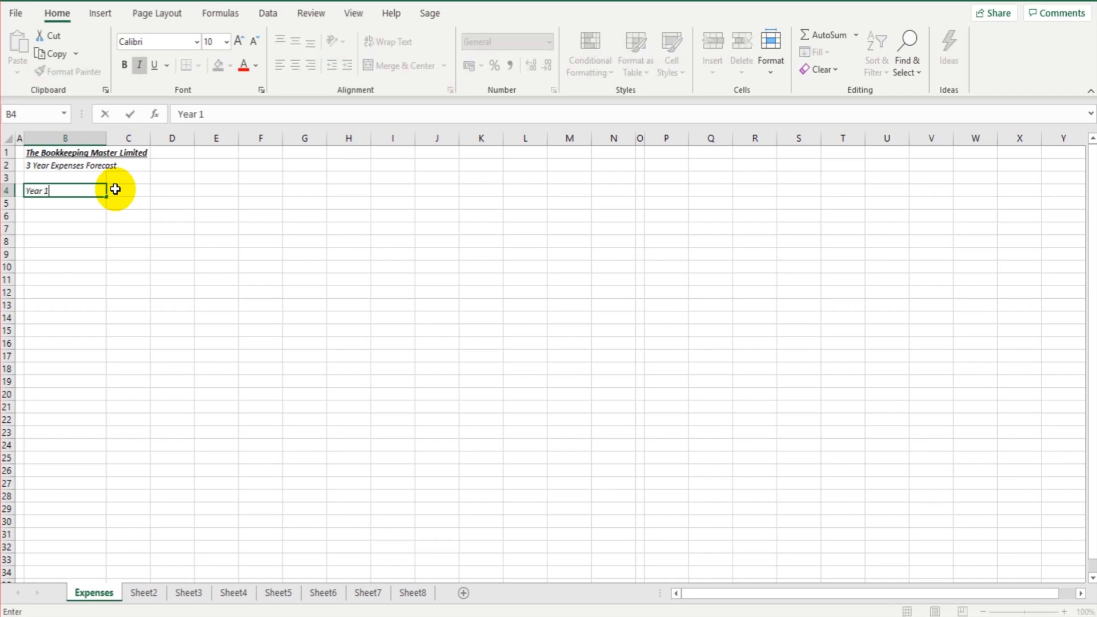
key("Return")
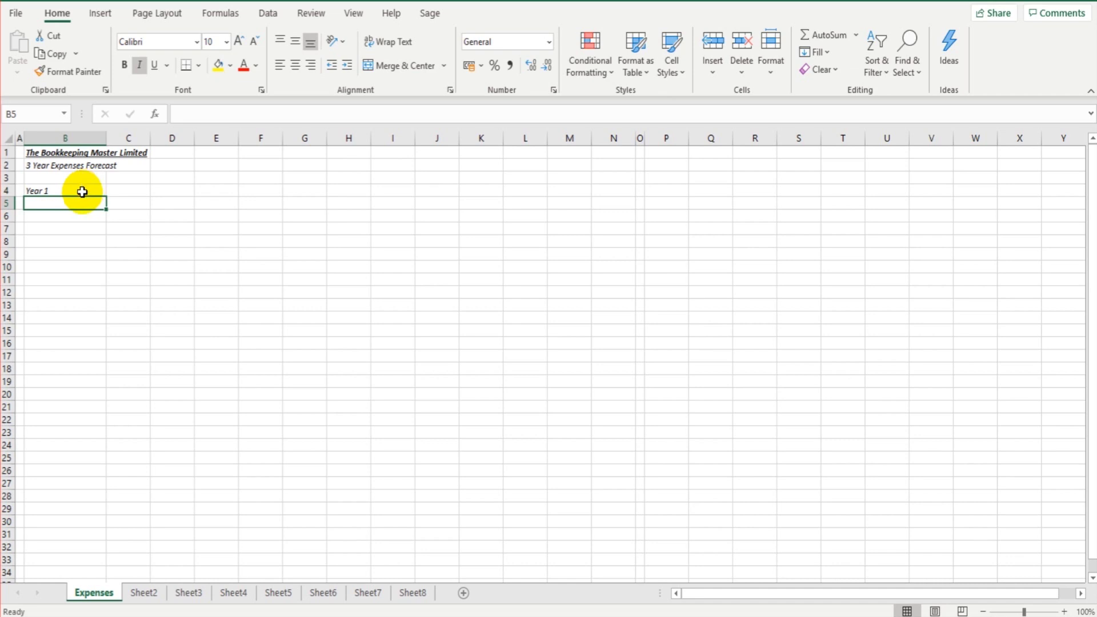
left_click(83, 192)
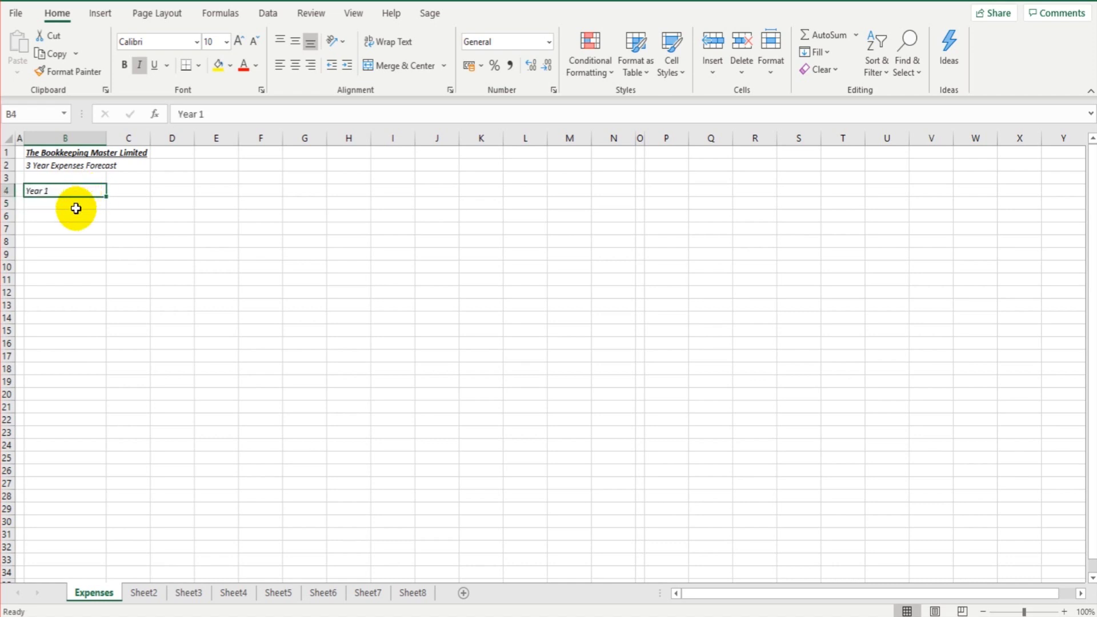
left_click(67, 206)
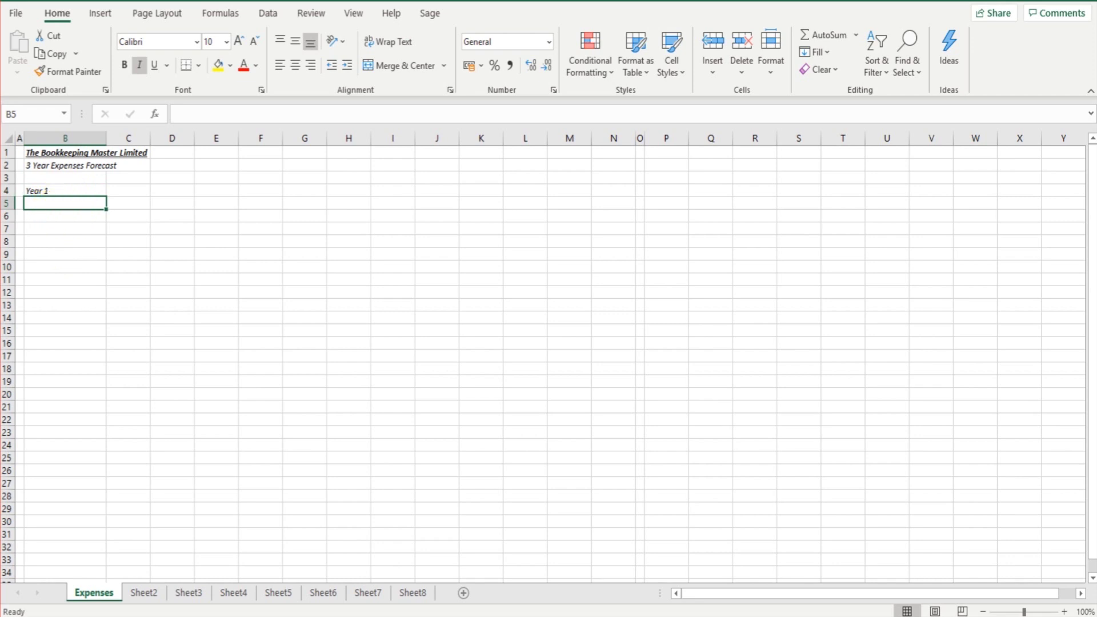
left_click(72, 209)
left_click_drag(70, 274, 68, 205)
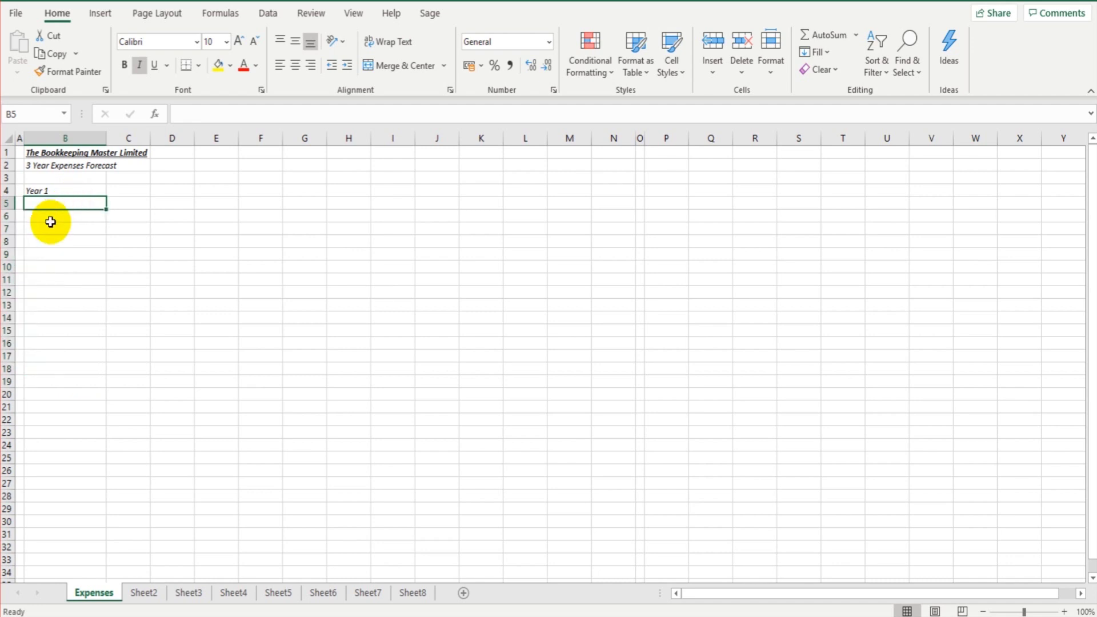
Enter Accounting Costs, Bank Charges, Directors Pay, Financing Costs, Insurance, Lease Payments and Marketing down column B
type("Accounting")
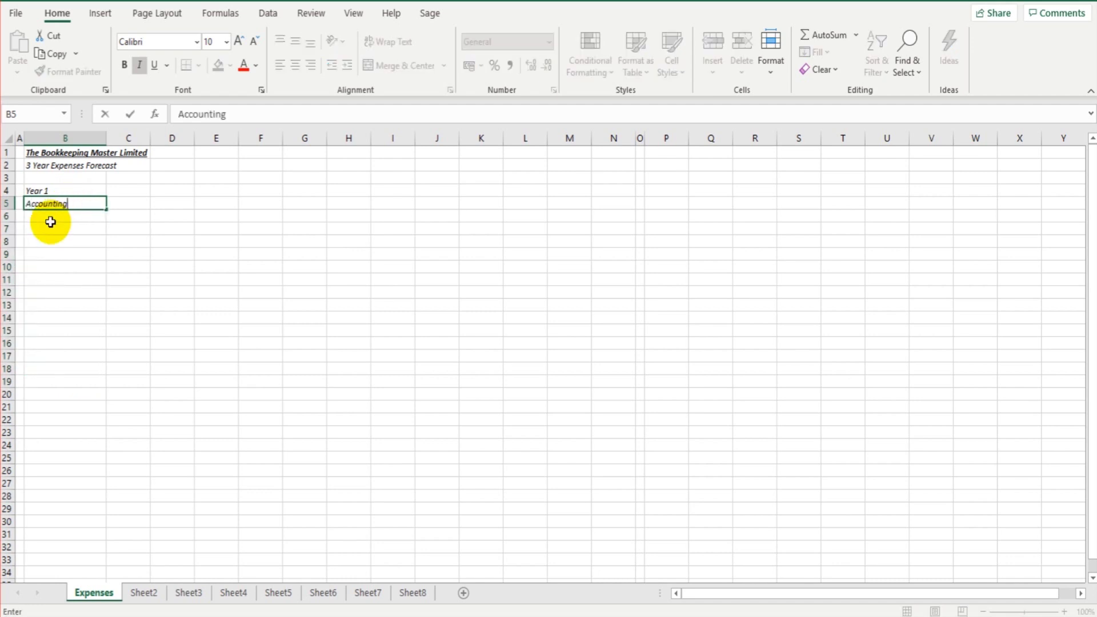
type(" Costs")
key("Return")
type("Bank Charges")
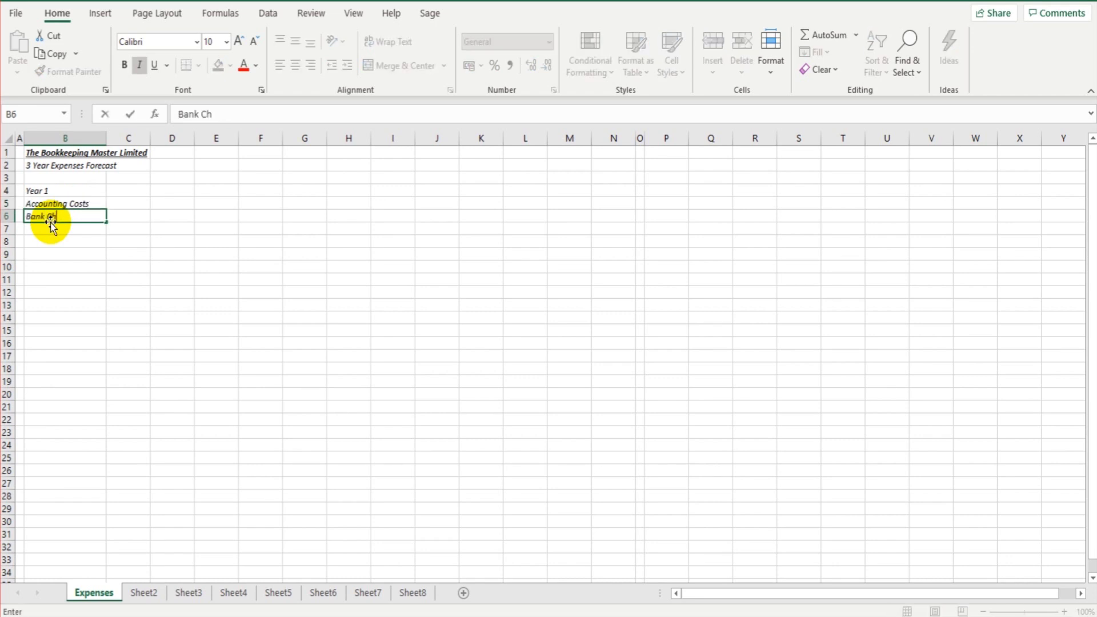
key("Return")
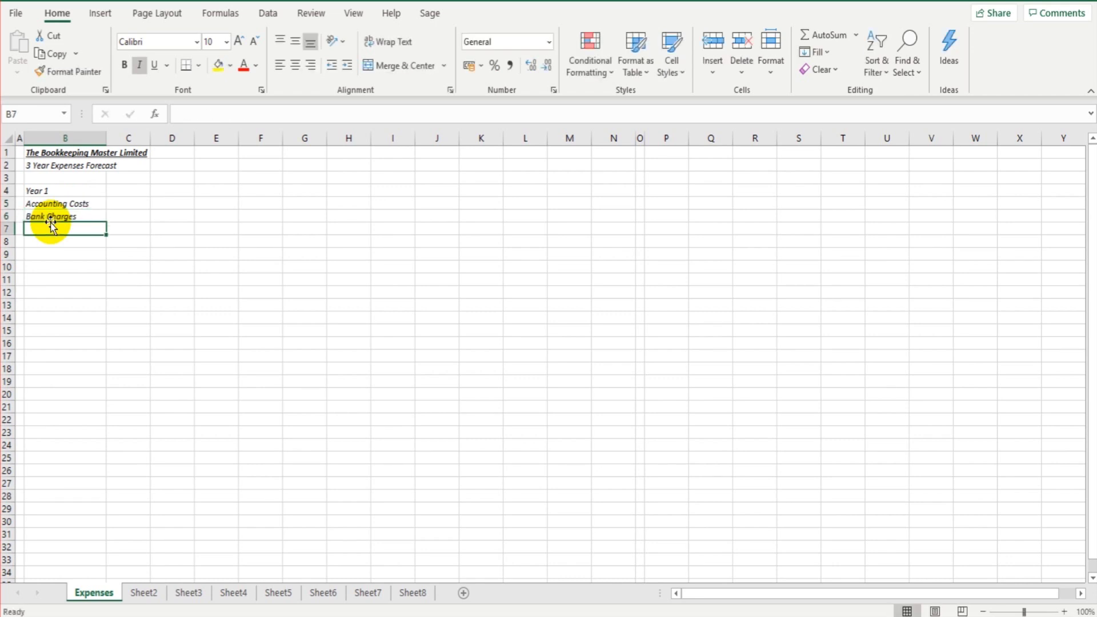
type("Dir")
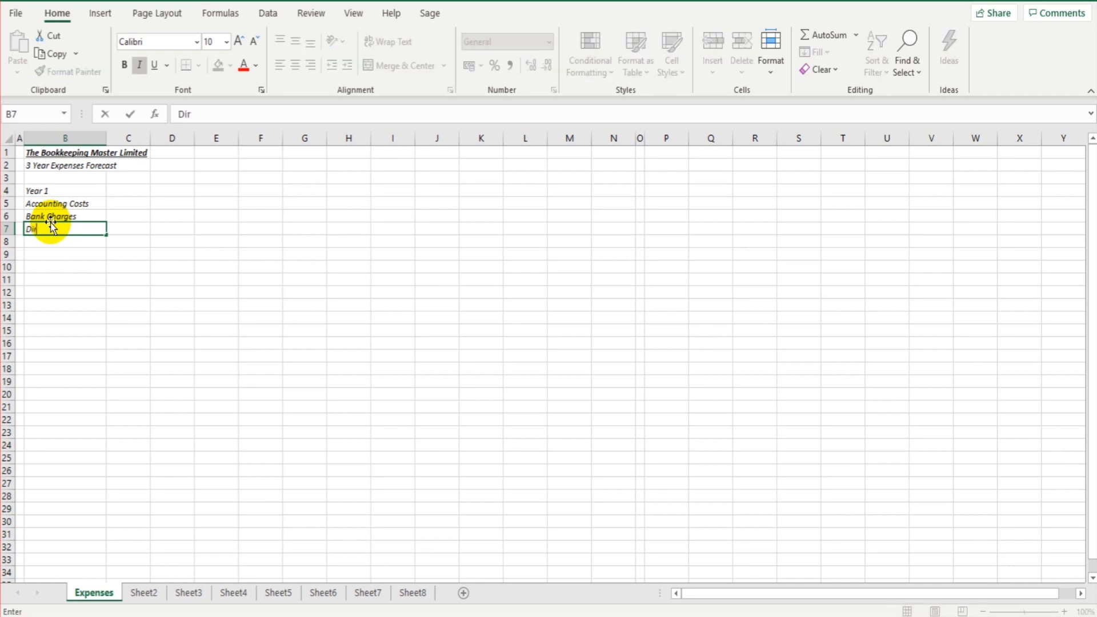
type("ectors Pay")
key("Return")
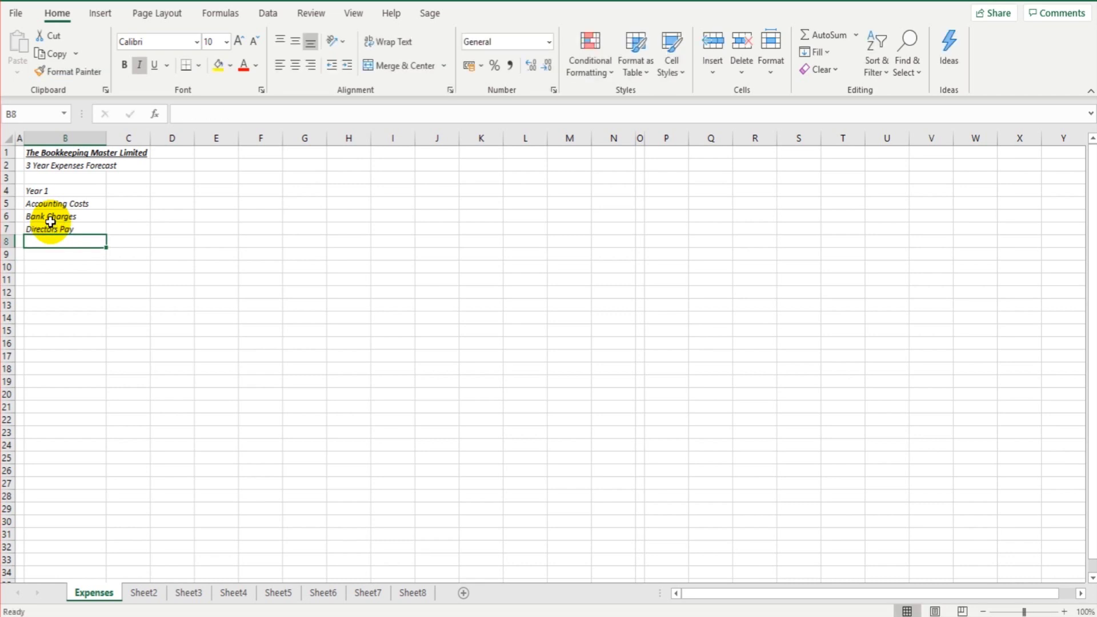
type("Financ")
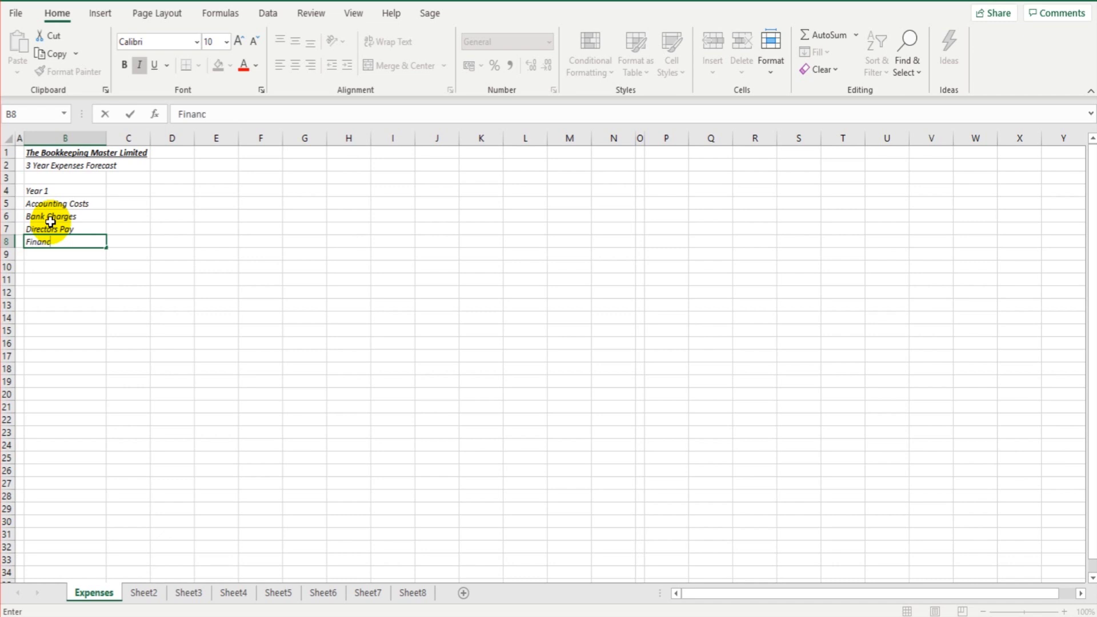
type("ing Costs")
key("Return")
type("Insurance")
key("Return")
type("Lease Payments")
key("Return")
type("Marketing")
key("Return")
Continue with Office Costs, Small Equipment, Staff Costs, Travel & Motor, Website Costs, Spare #2 and Spare #3
type("Office Co")
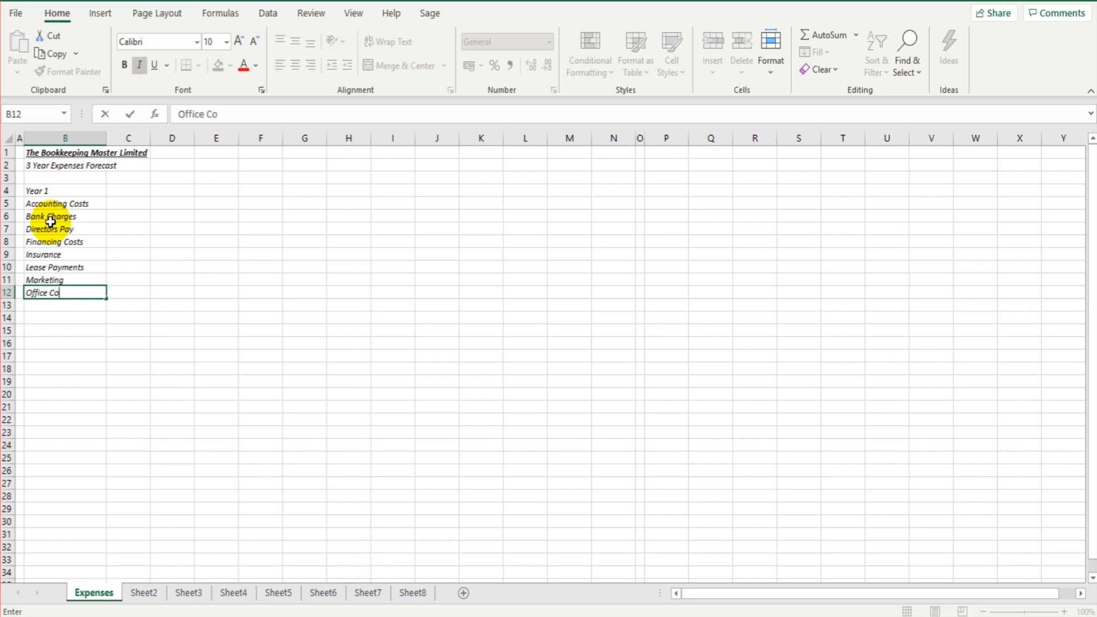
type("sts")
key("Return")
type("Small Equi")
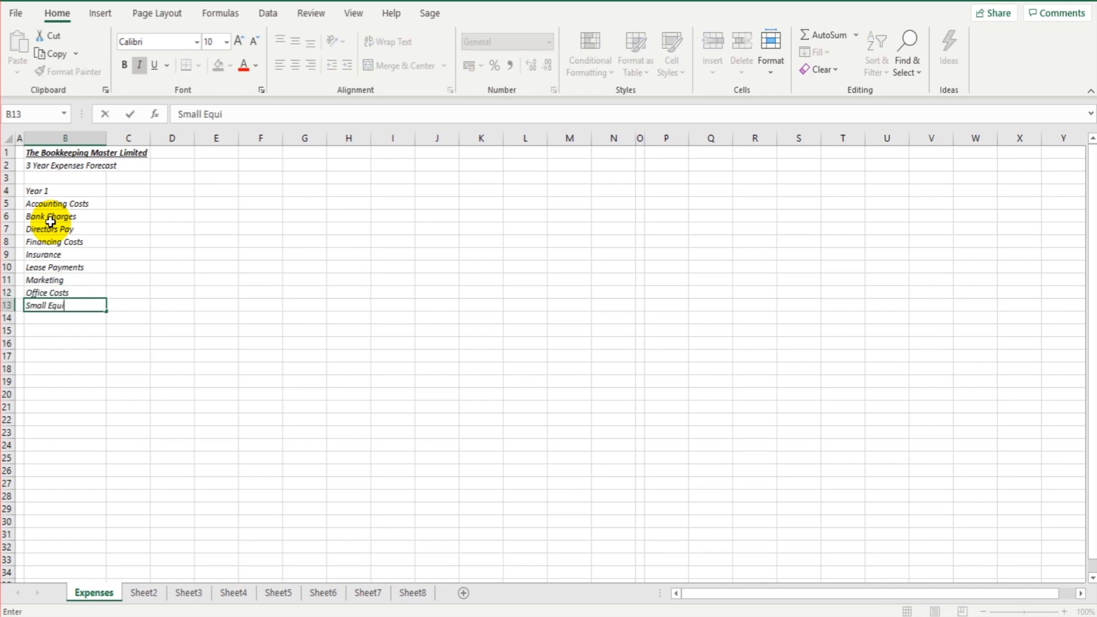
type("pment")
key("Return")
type("Staff Costs")
key("Return")
type("Travel & Motor")
key("Return")
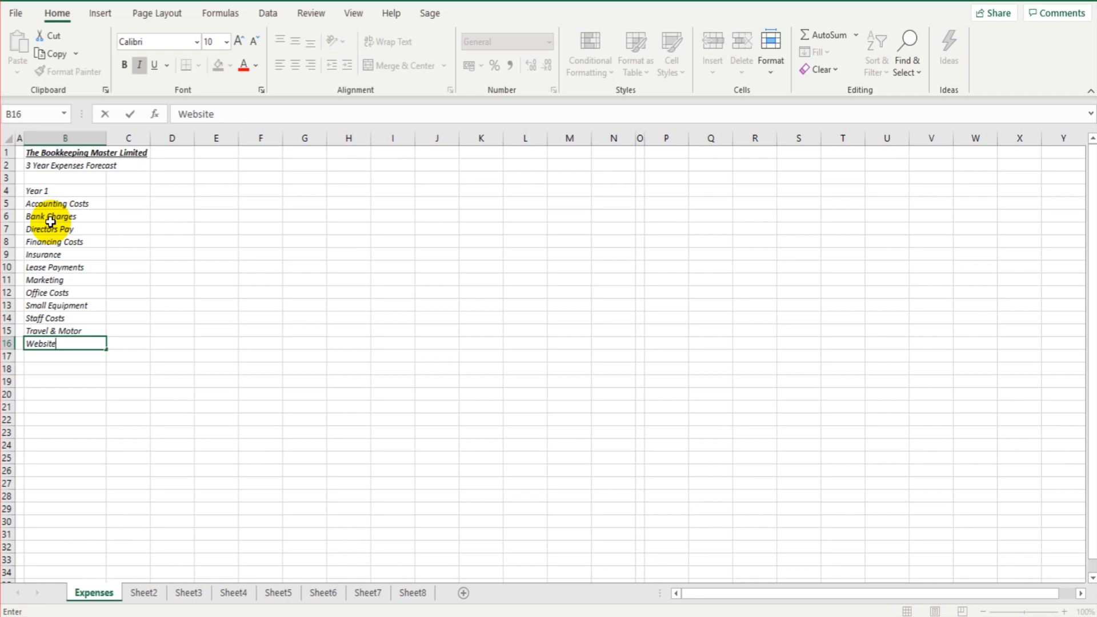
type("ts")
key("Return")
type("Spare #")
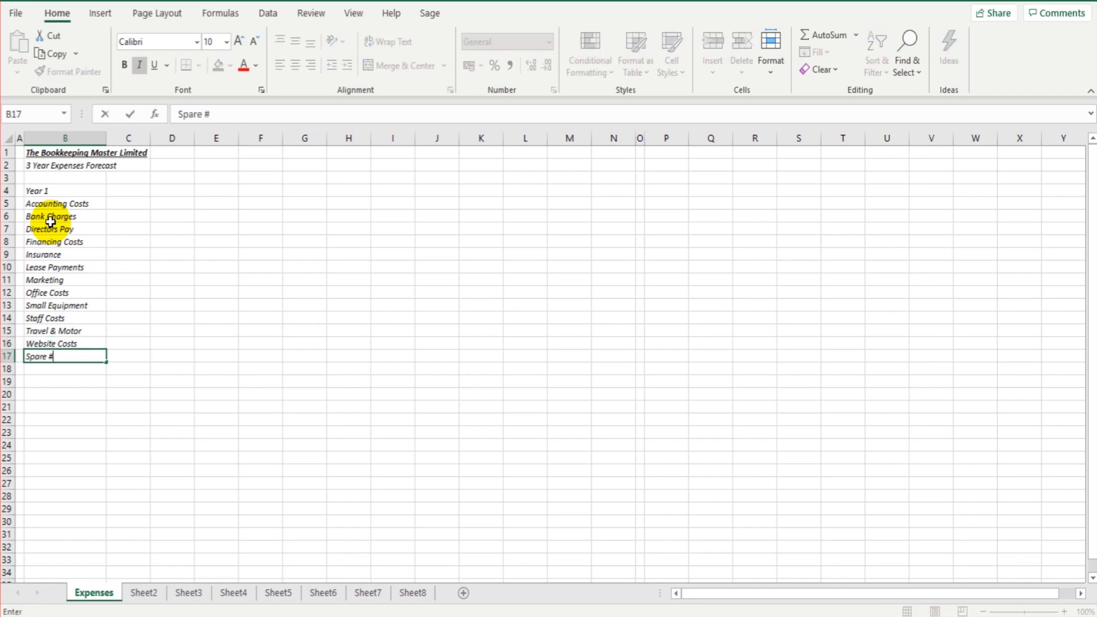
type("Spare #2")
key("Return")
type("S")
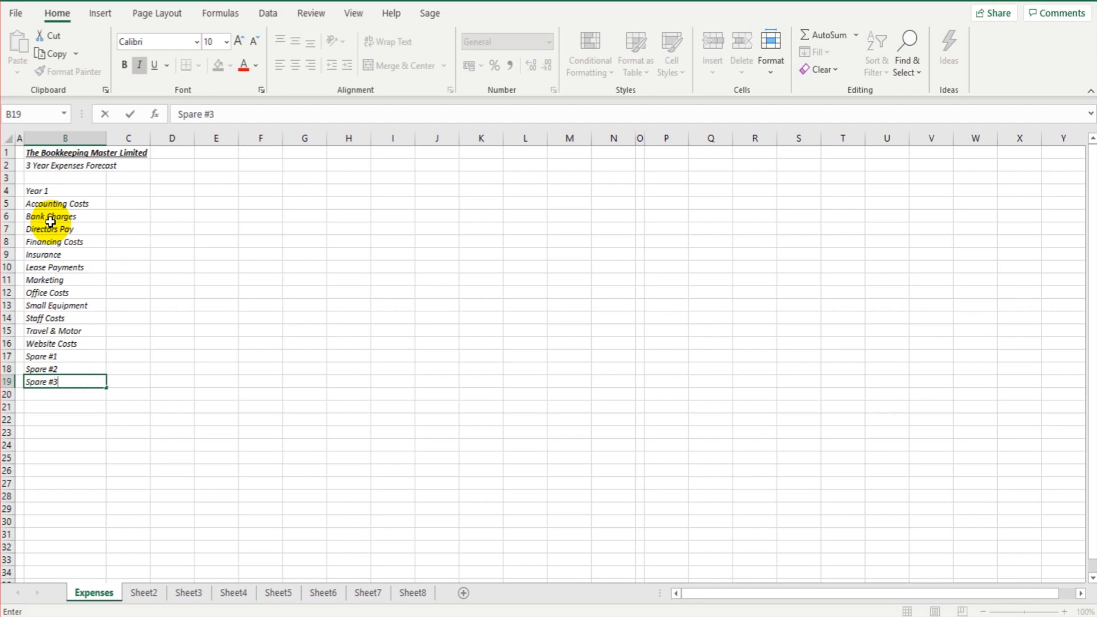
key("Return")
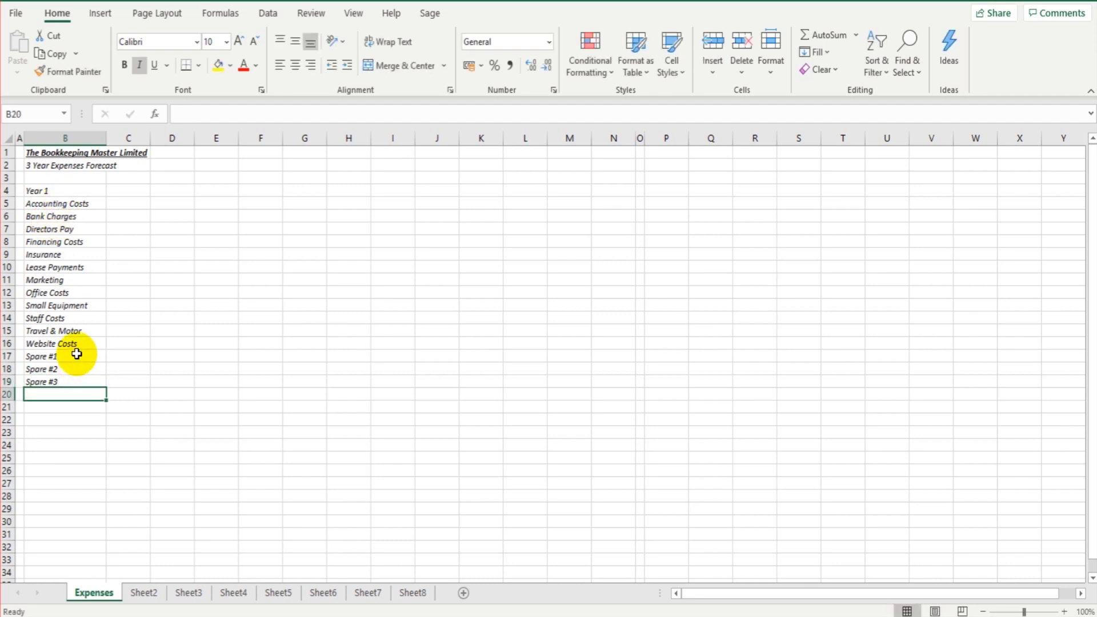
left_click_drag(76, 206, 70, 377)
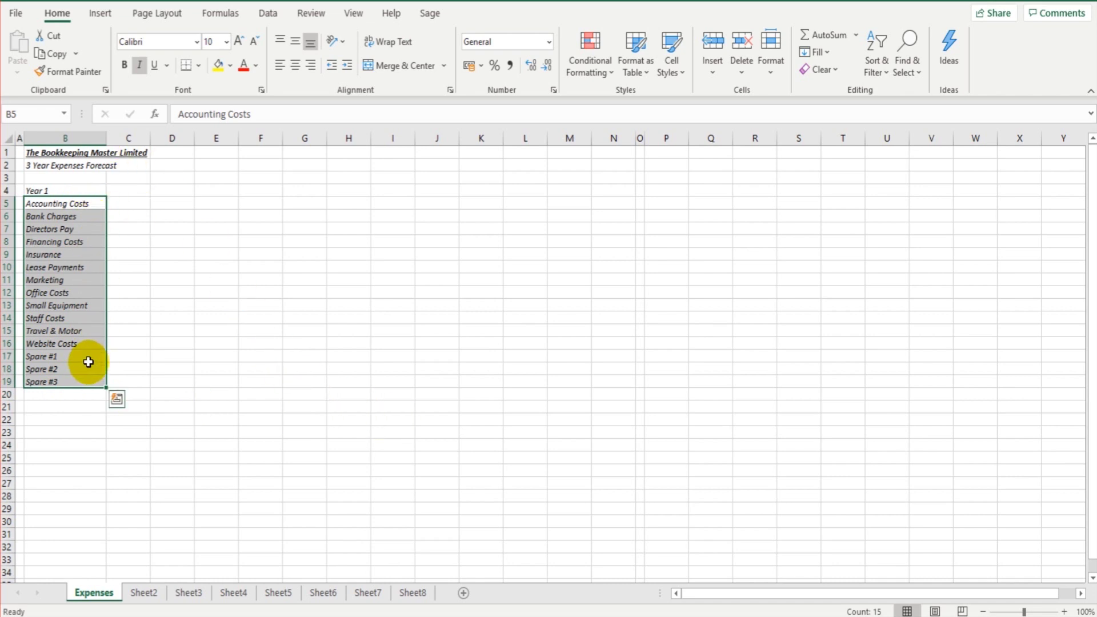
left_click(89, 329)
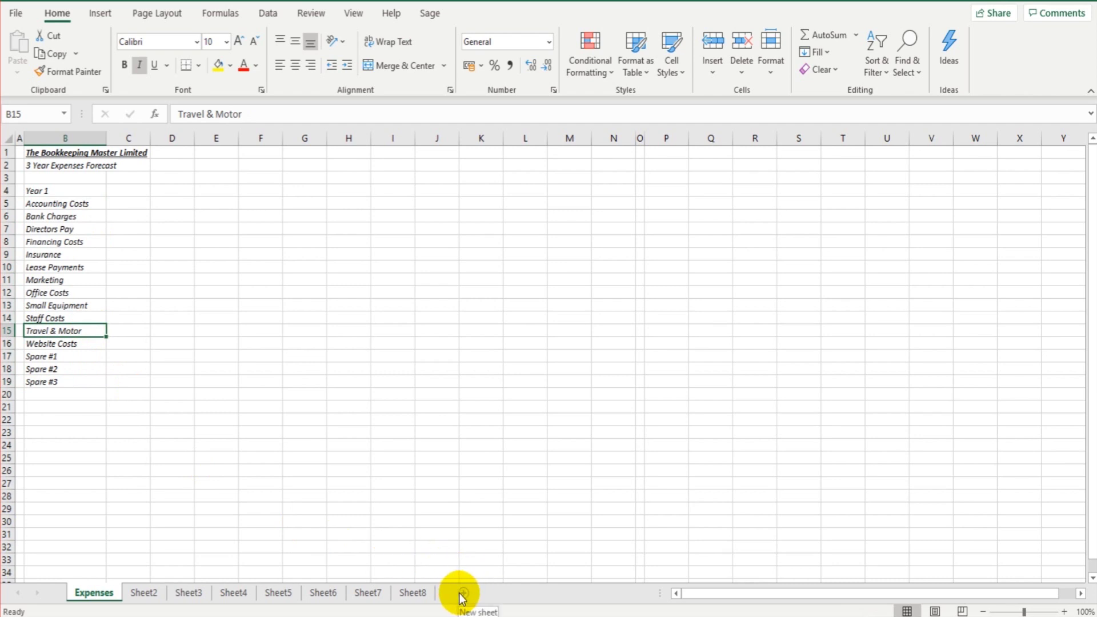
left_click_drag(35, 206, 35, 368)
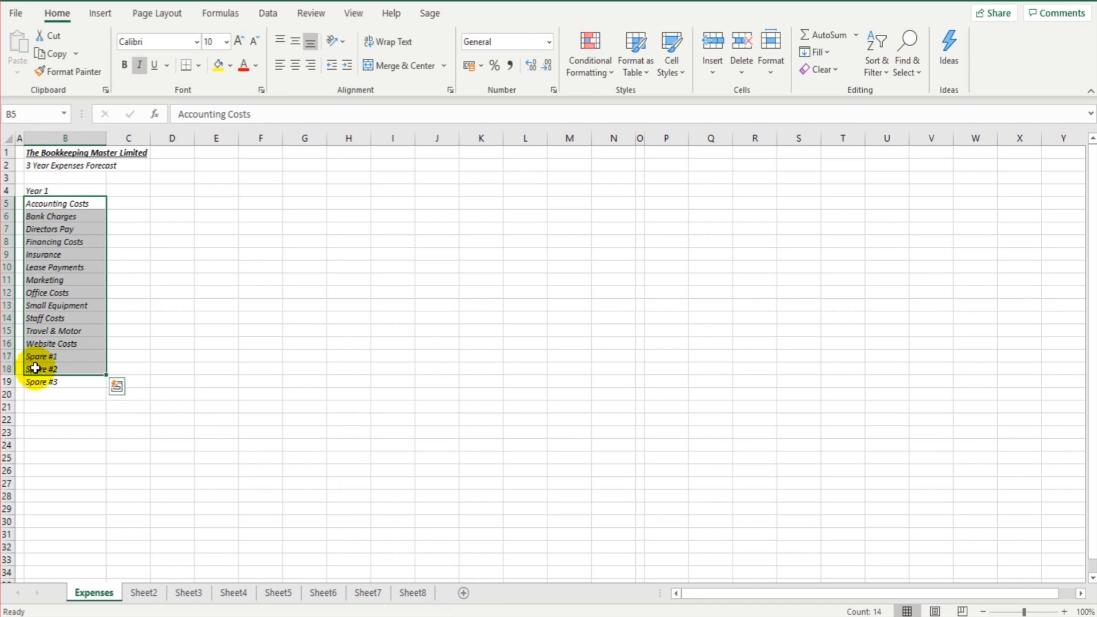
left_click(54, 205)
key("Down")
key("Down")
key("Down")
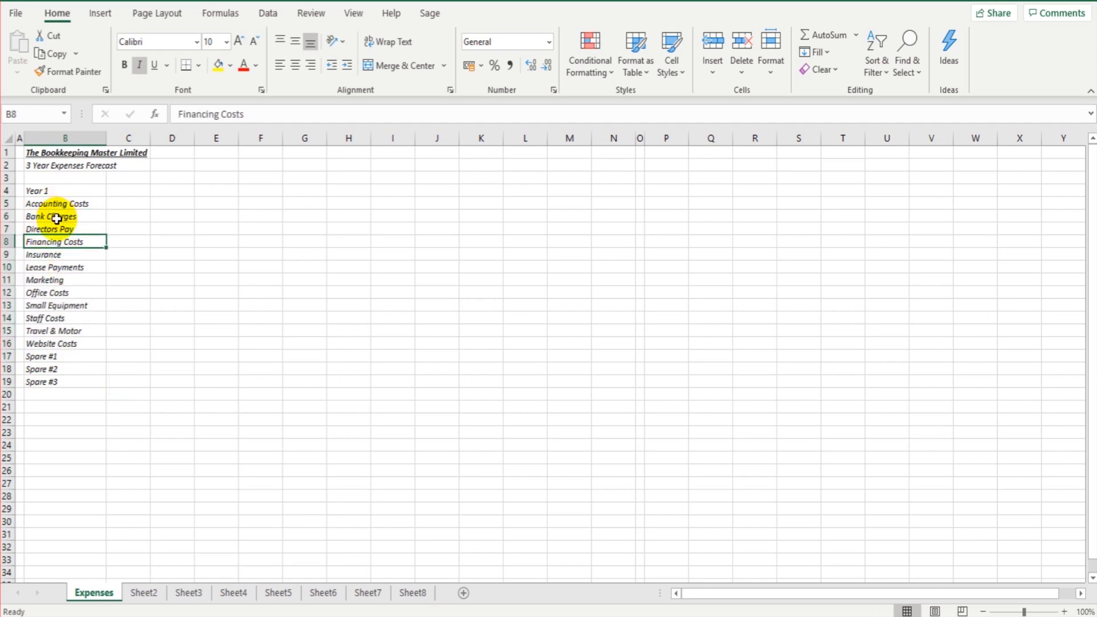
left_click(44, 217)
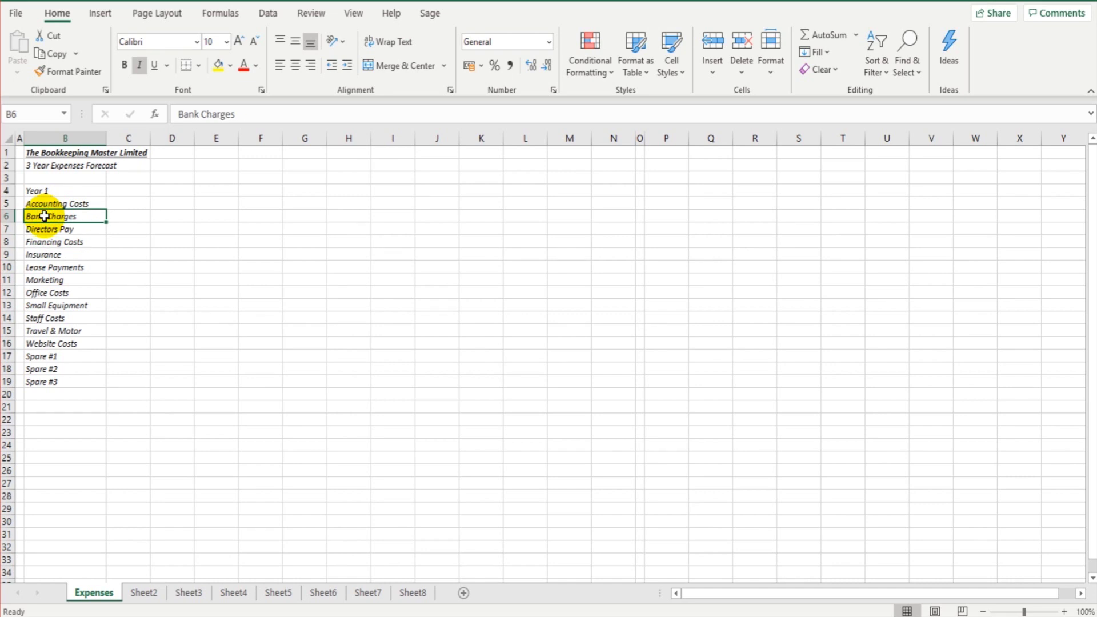
left_click(59, 227)
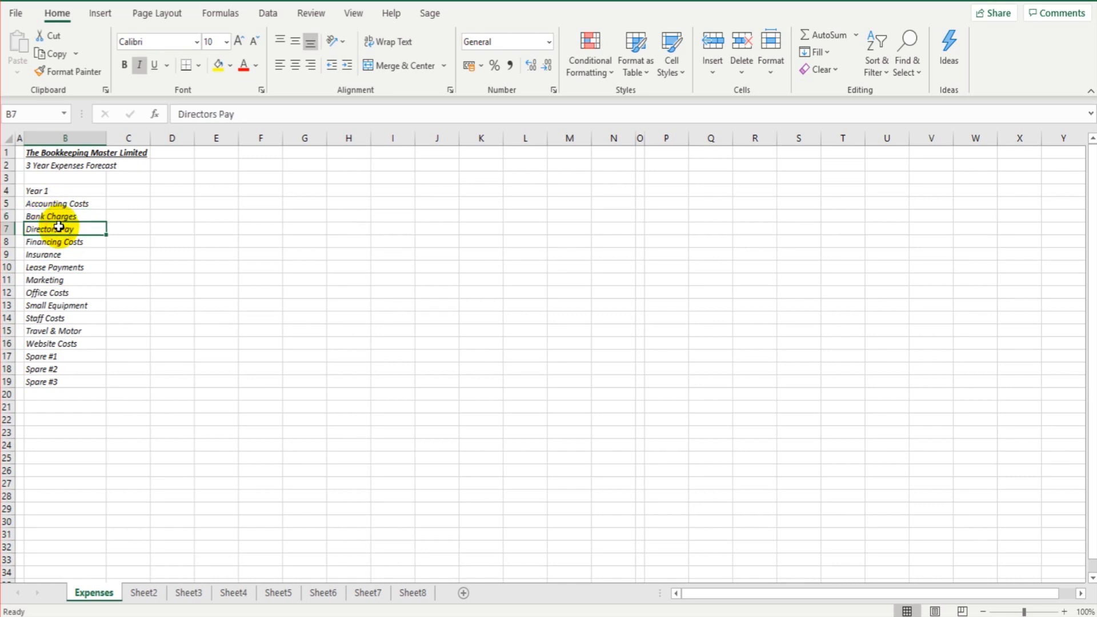
left_click(58, 240)
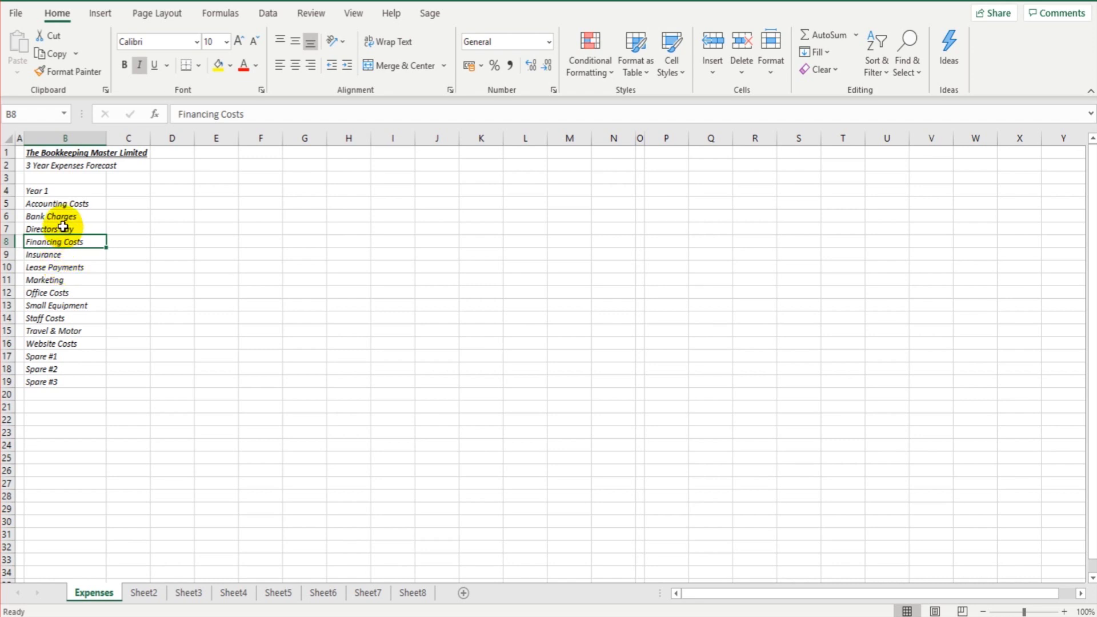
left_click_drag(104, 193, 599, 195)
left_click(135, 190)
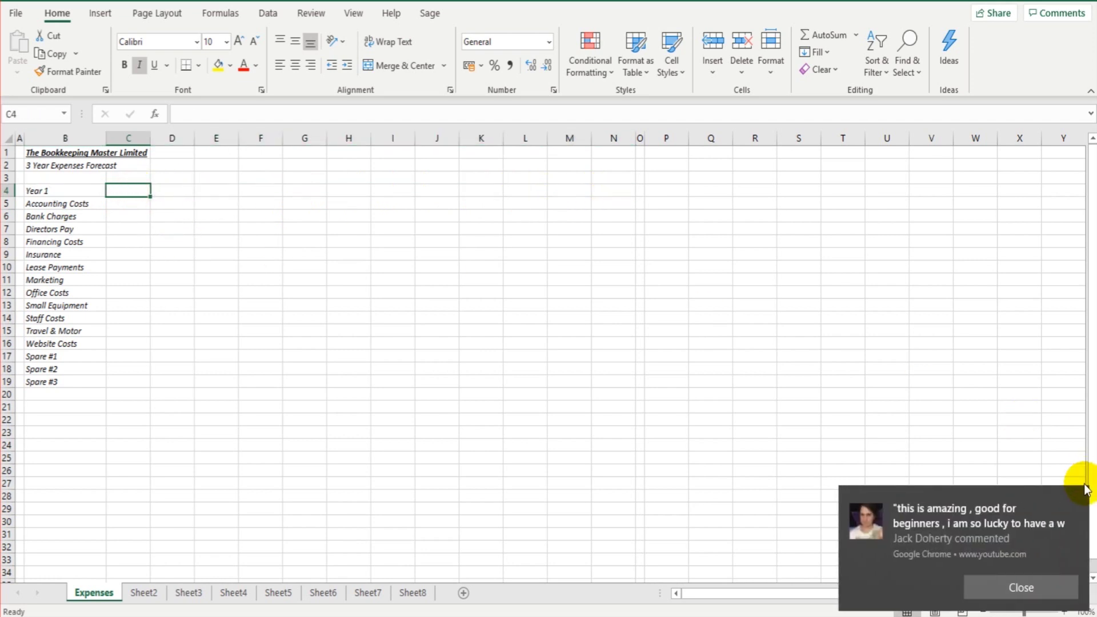
Enter Month 1 and Month 2 in C4:D4 and fill the series through Month 12 in N4
left_click(1078, 503)
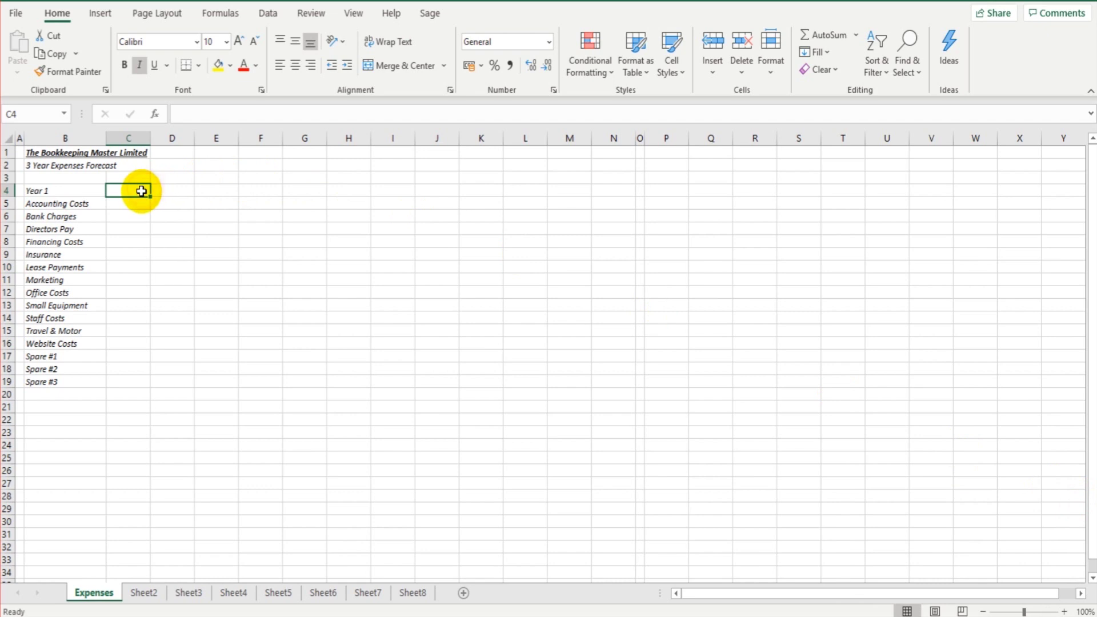
type("Month 1")
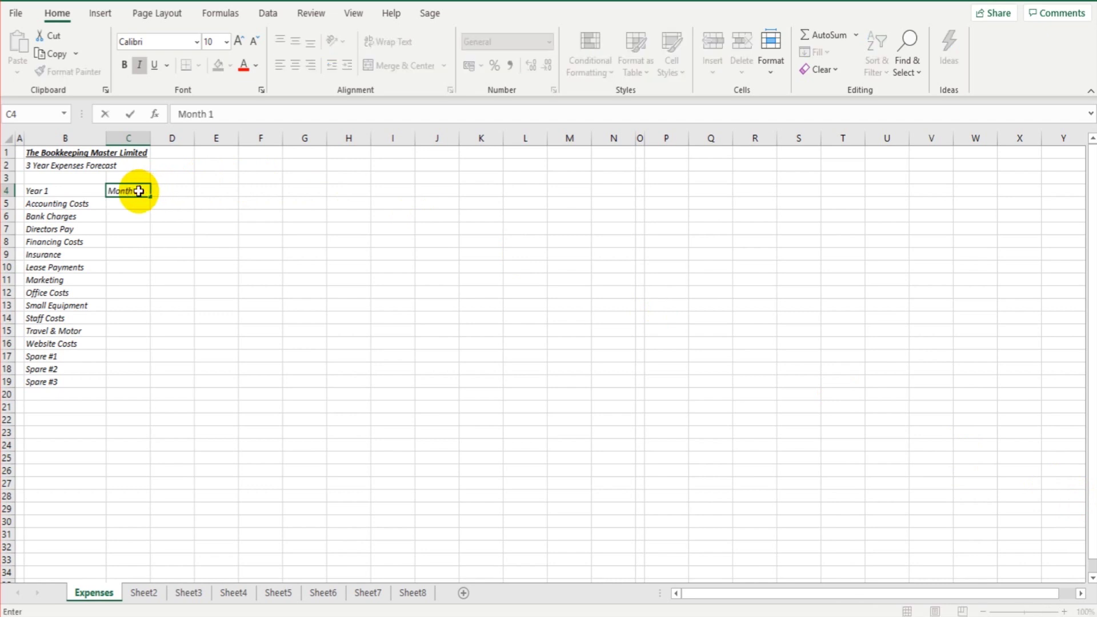
key("Tab")
type("M")
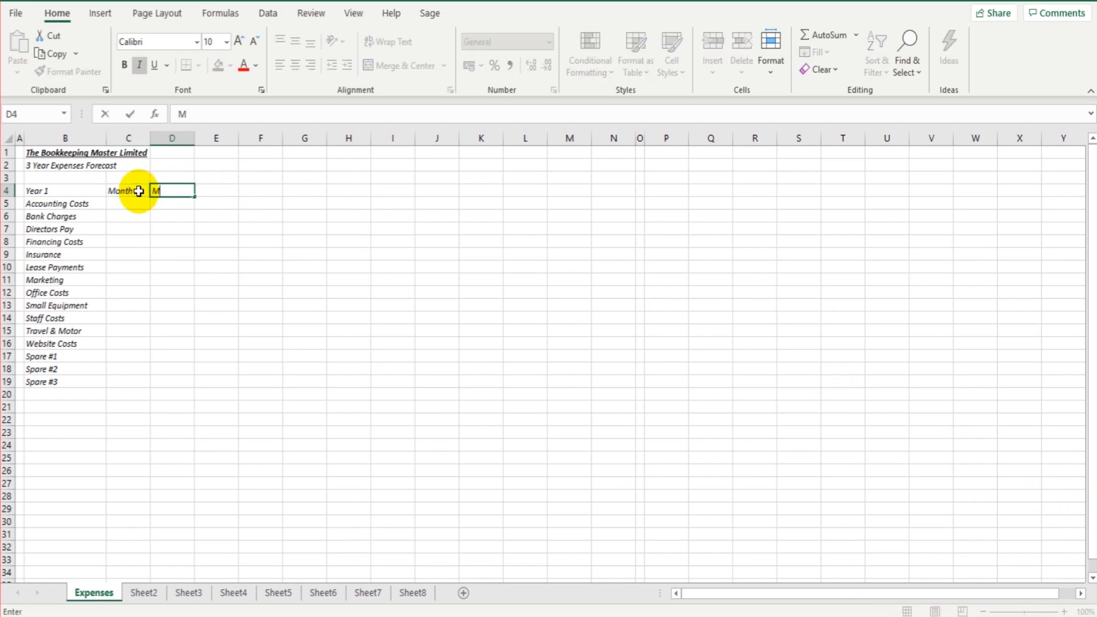
type("onth 2")
key("Tab")
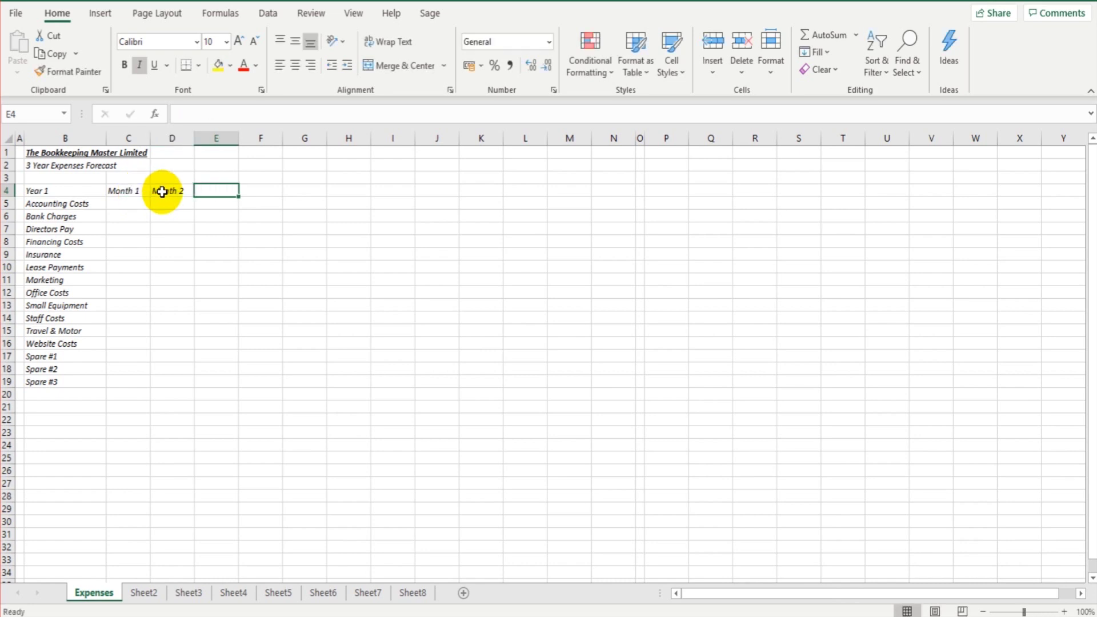
left_click_drag(124, 190, 172, 192)
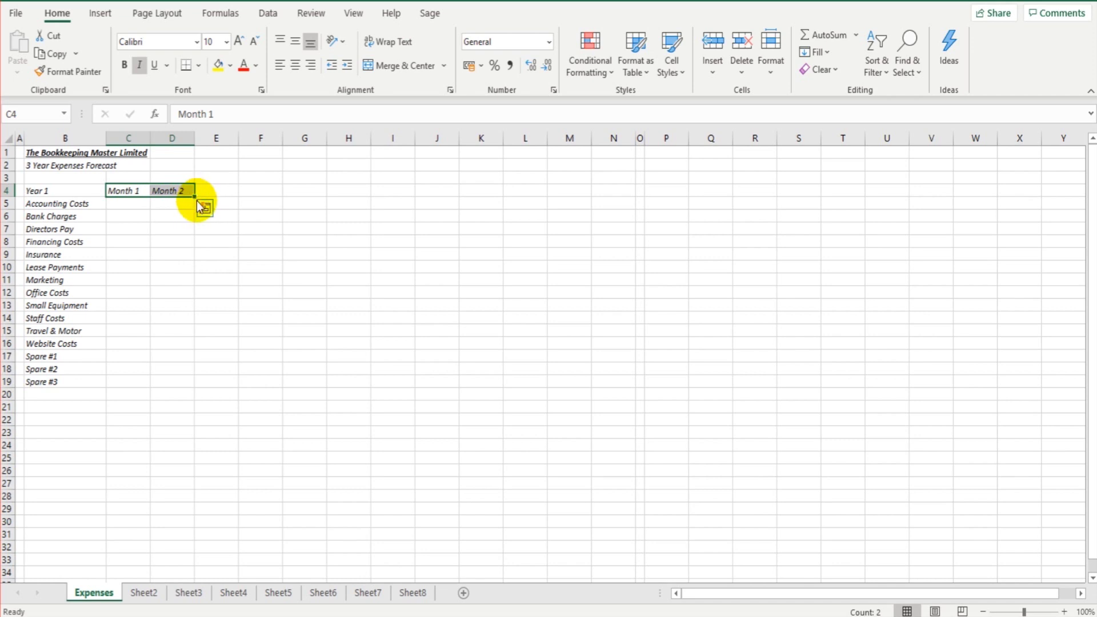
left_click_drag(195, 198, 615, 203)
left_click(531, 284)
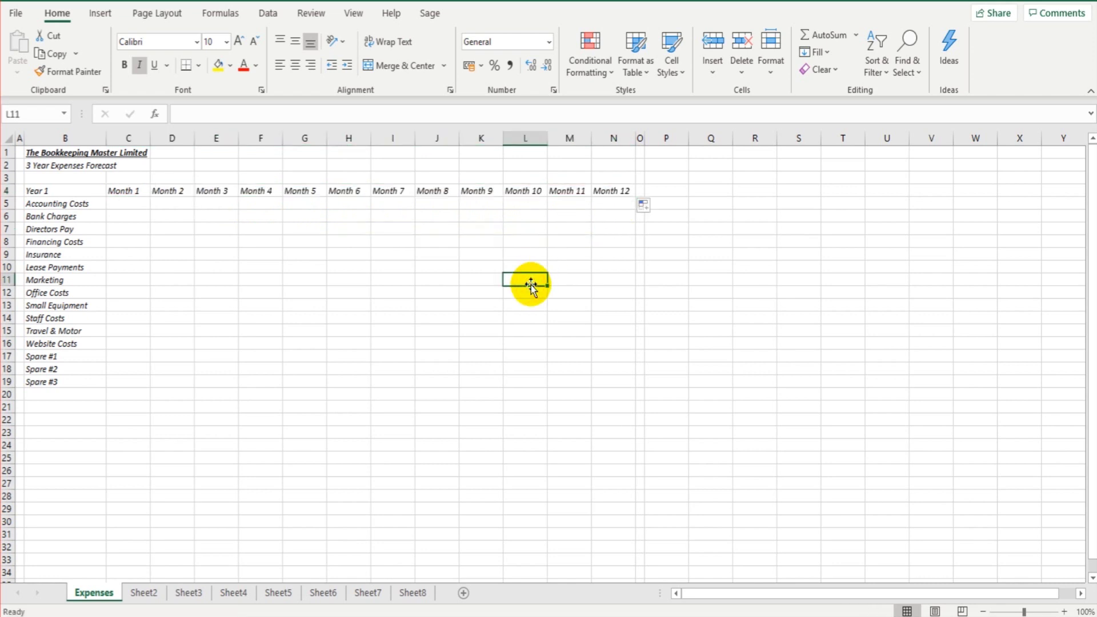
left_click(72, 396)
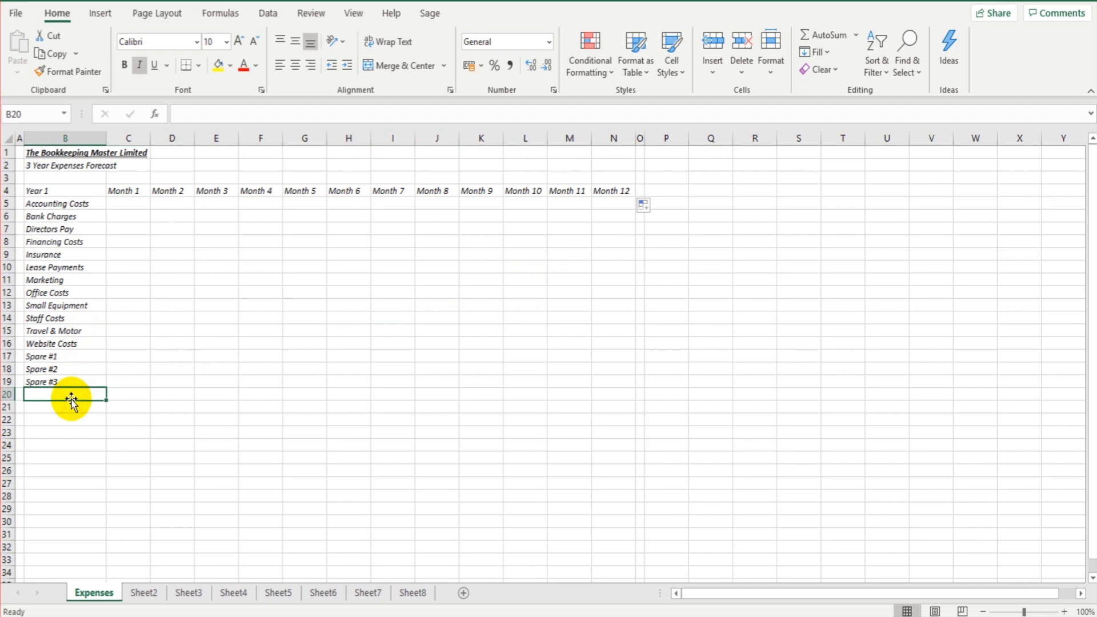
Enter the label 'Total £' in cell B20
type("Total £")
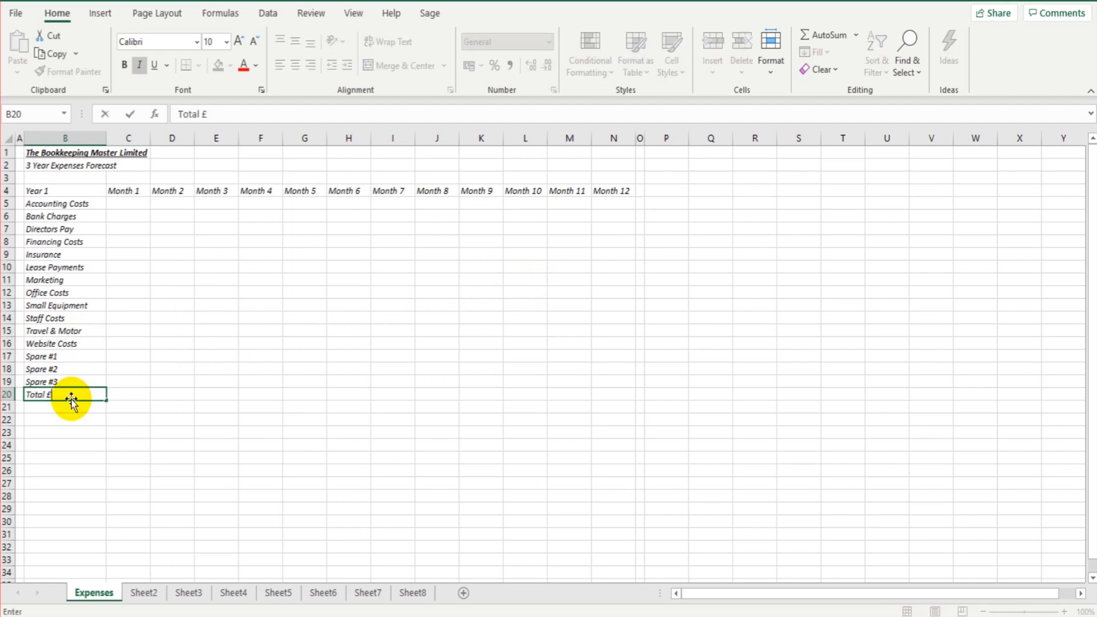
key("Return")
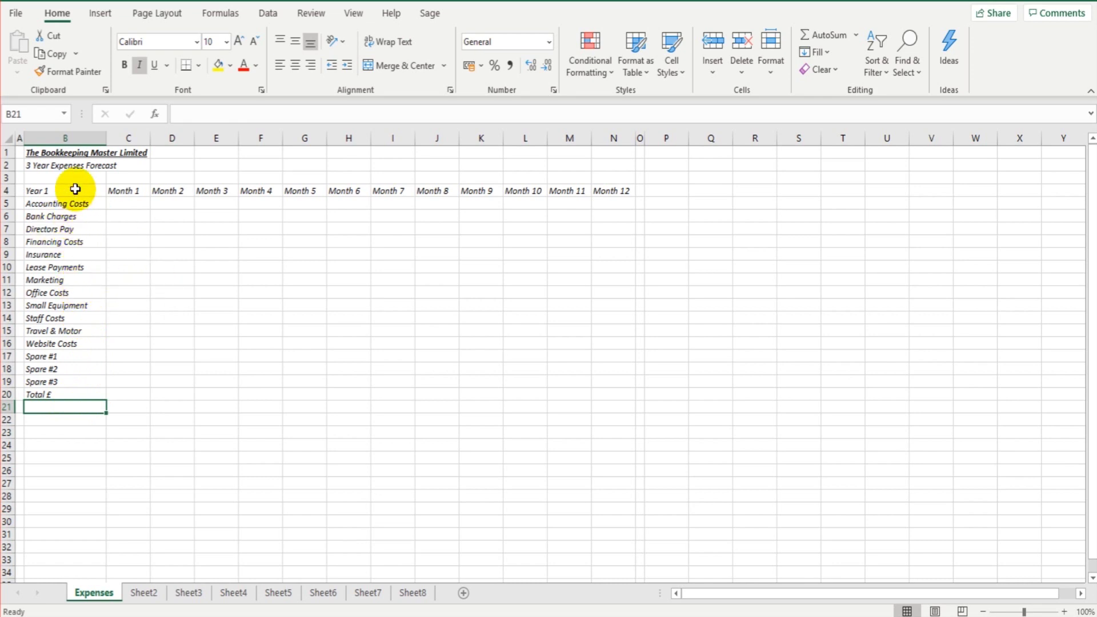
Add a right border down the row labels B4:B20
left_click_drag(82, 191, 81, 394)
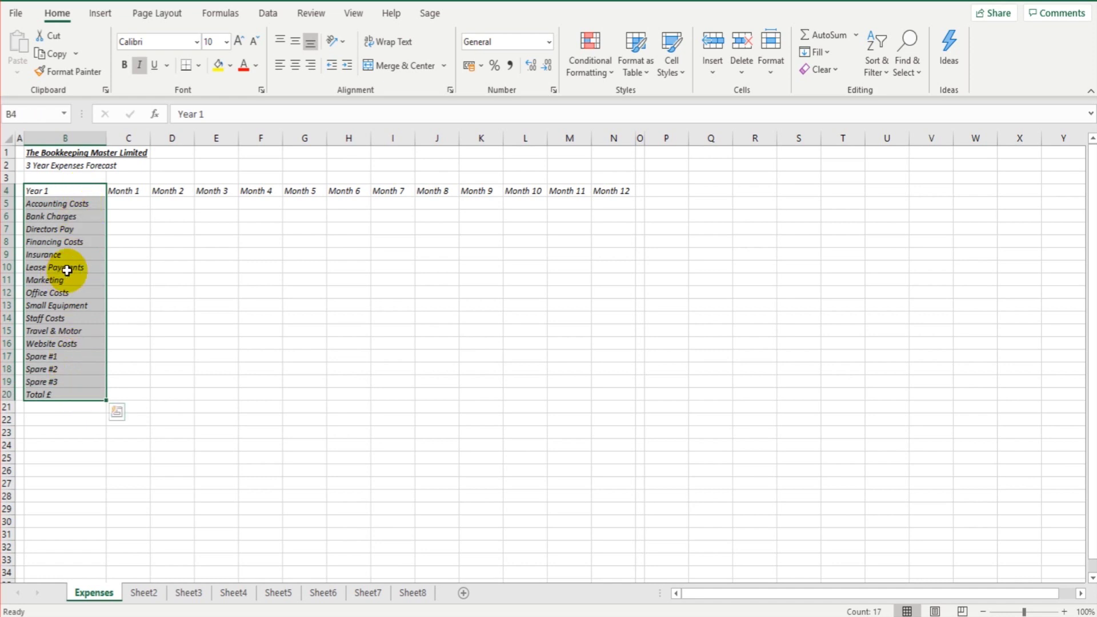
left_click(199, 66)
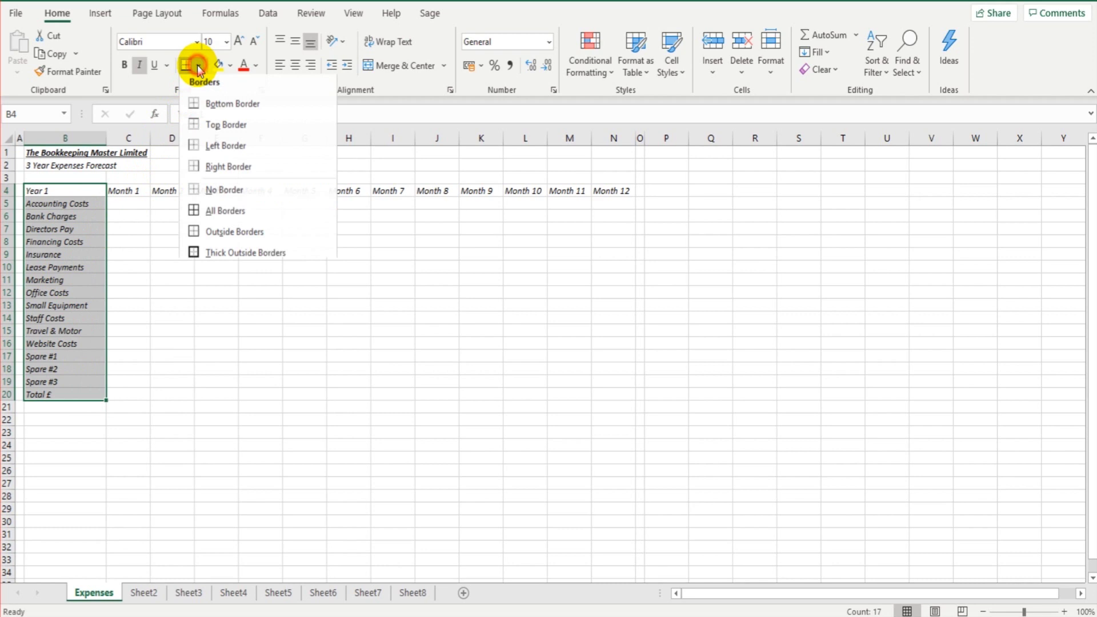
left_click(226, 169)
left_click(199, 294)
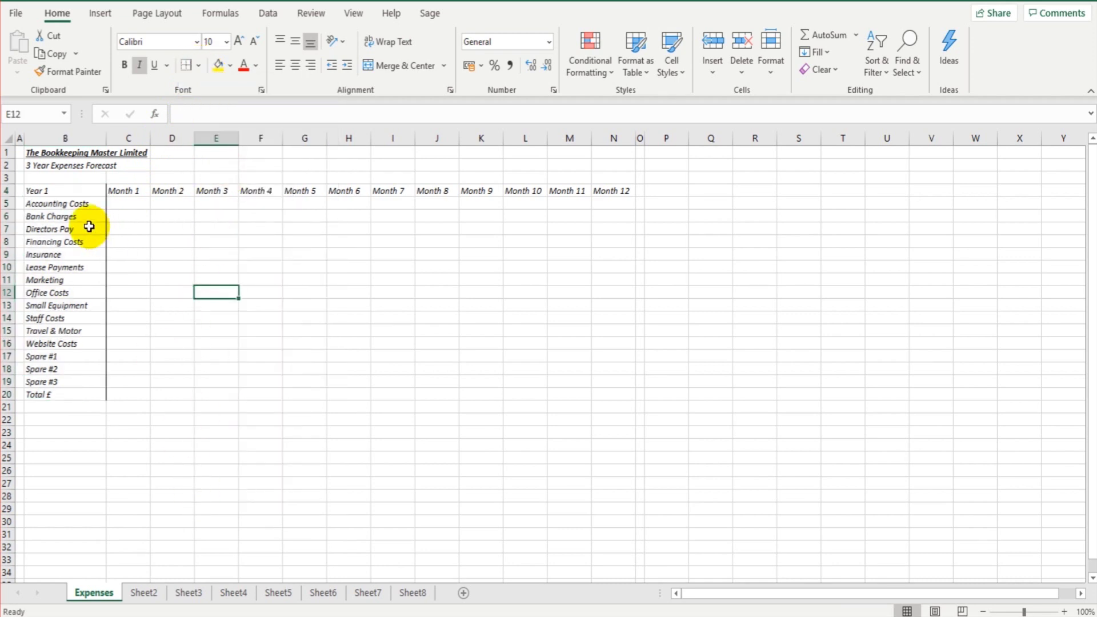
Add a bottom border under the month header row B4:N4
left_click_drag(67, 192, 612, 191)
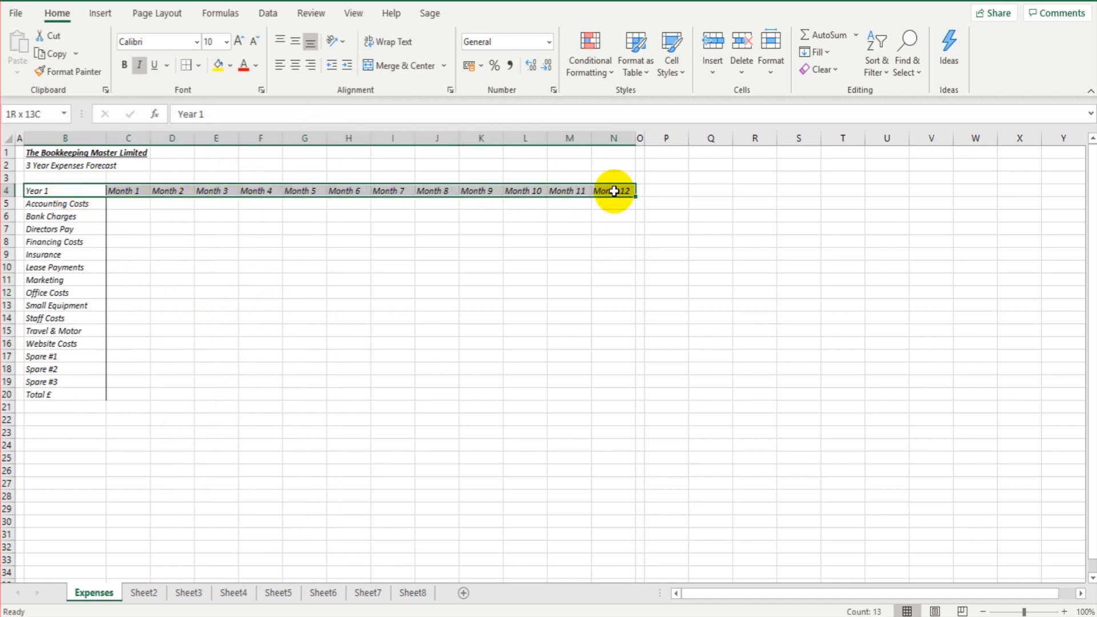
left_click(198, 67)
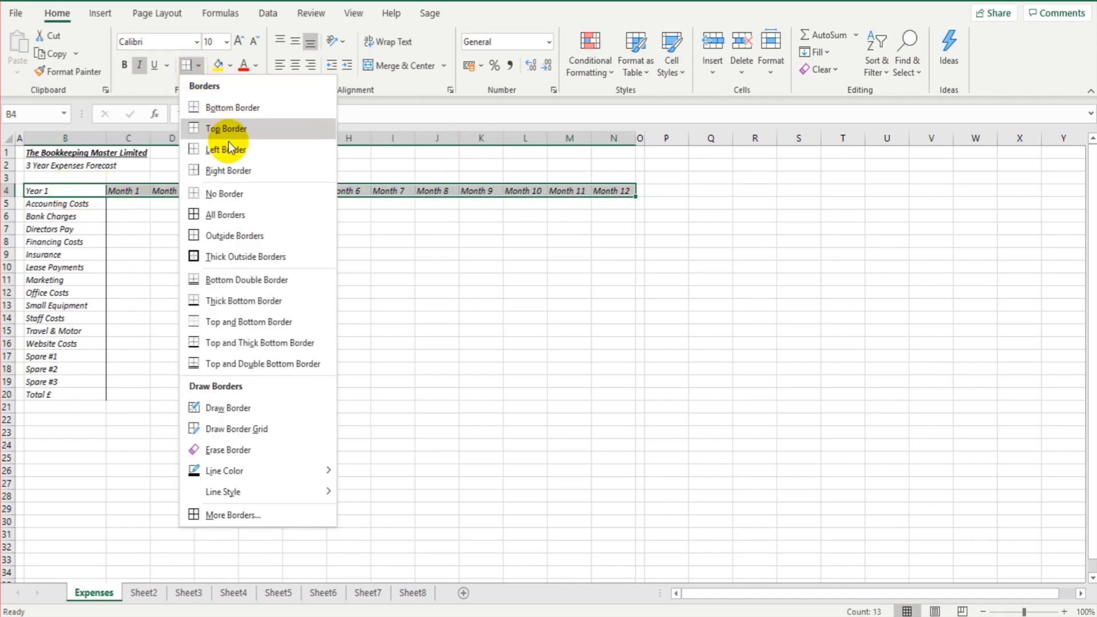
left_click(231, 109)
left_click(220, 280)
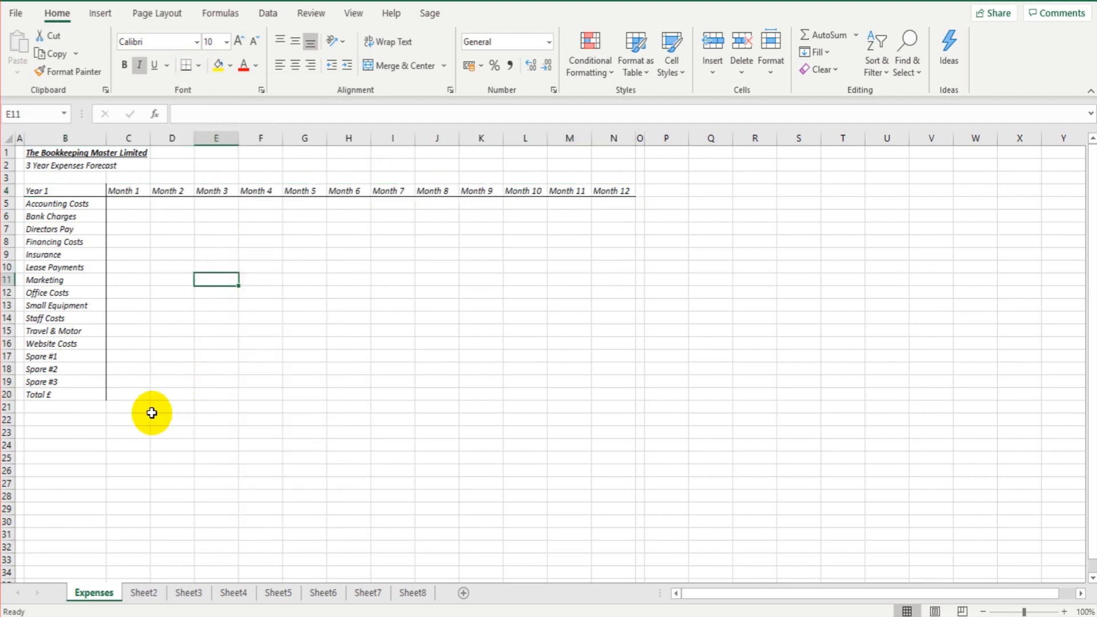
Add a top border above the Total £ row B20:N20
left_click_drag(51, 394, 615, 392)
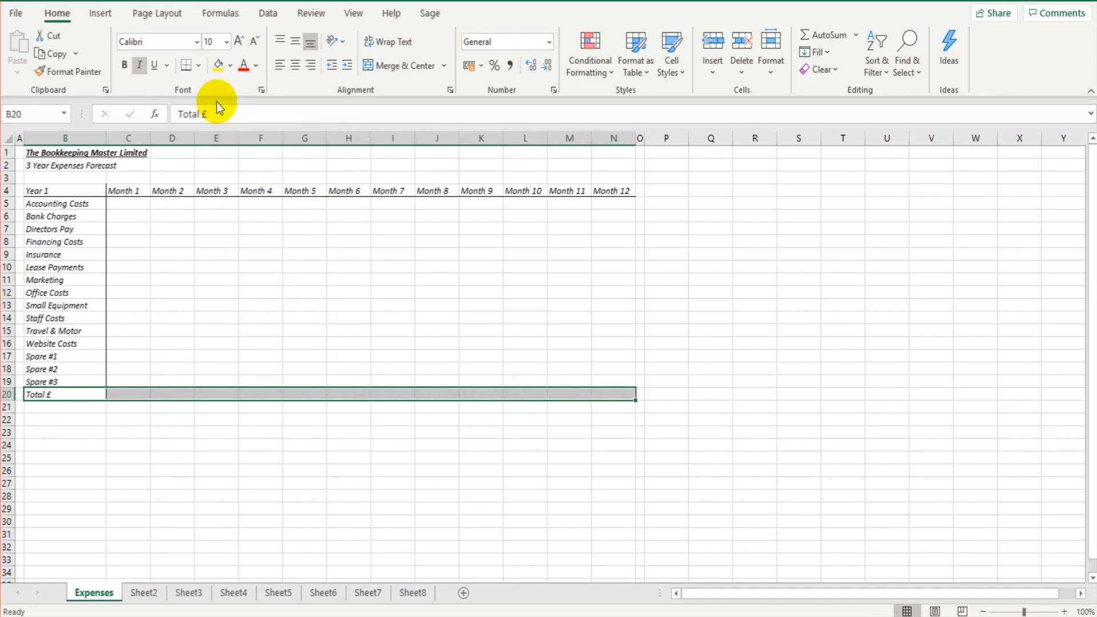
left_click(199, 65)
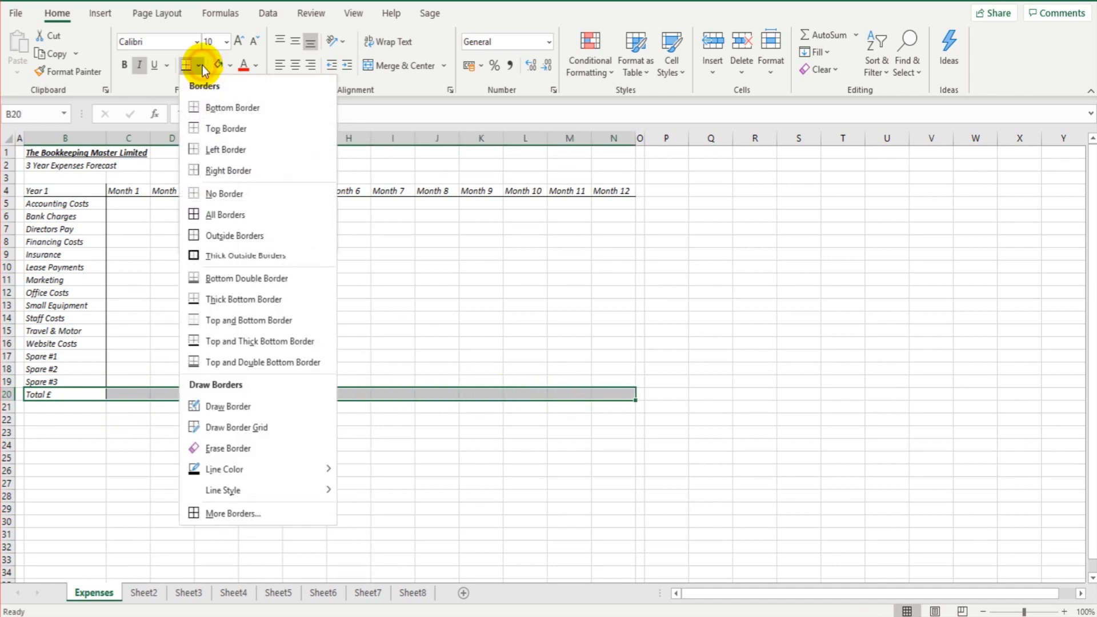
left_click(223, 128)
left_click(251, 281)
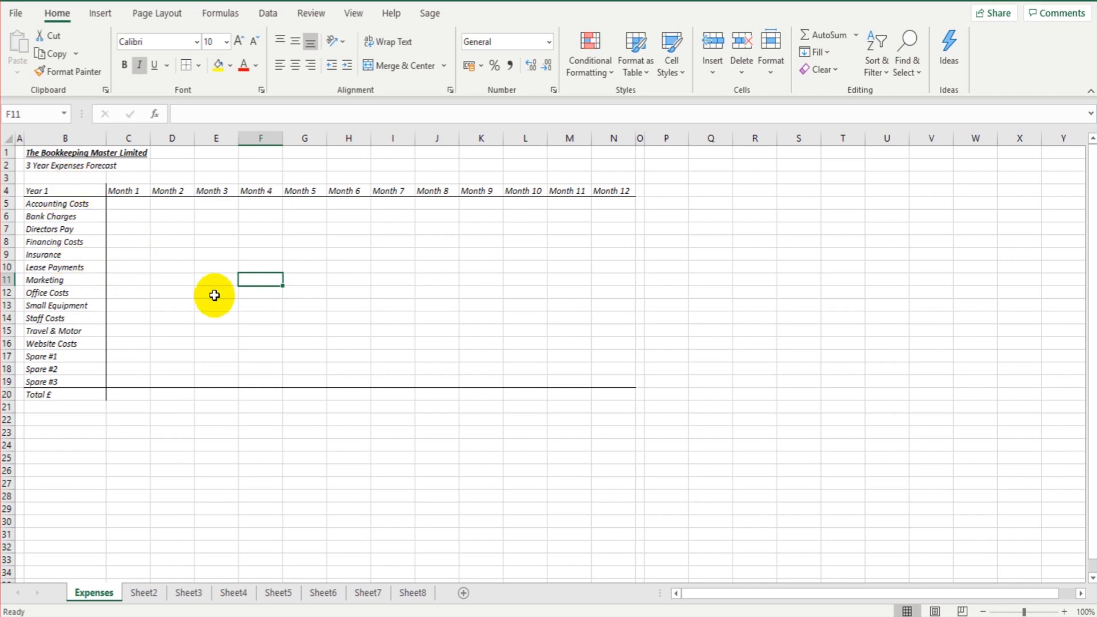
left_click(81, 190)
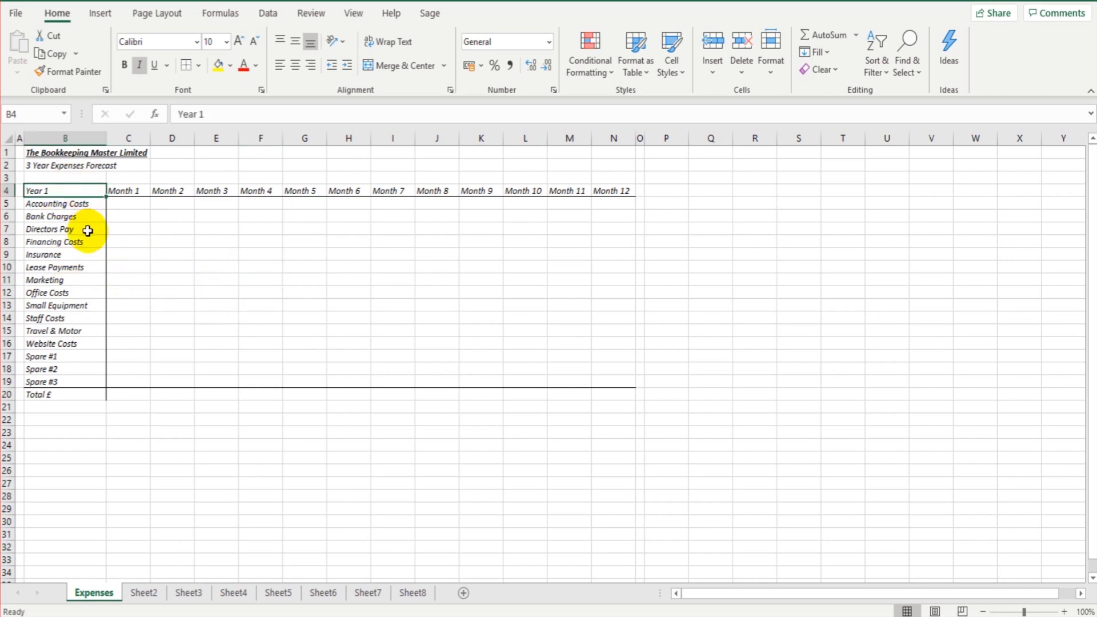
Centre all text across the Year 1 grid B4:N20
left_click_drag(86, 204, 87, 370)
left_click_drag(113, 204, 644, 210)
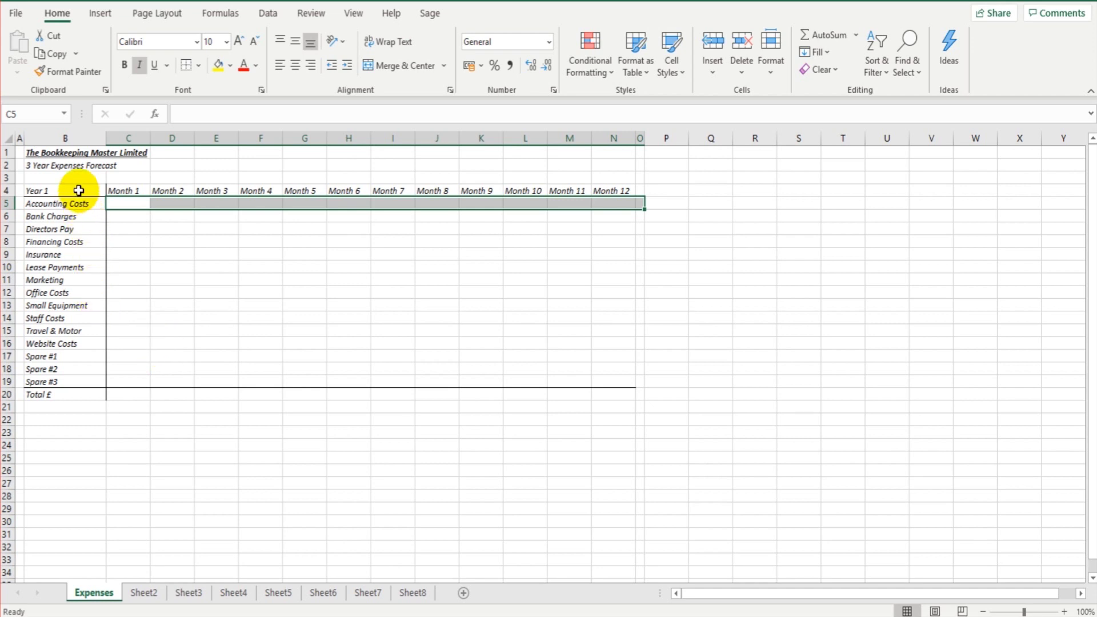
left_click_drag(78, 190, 615, 395)
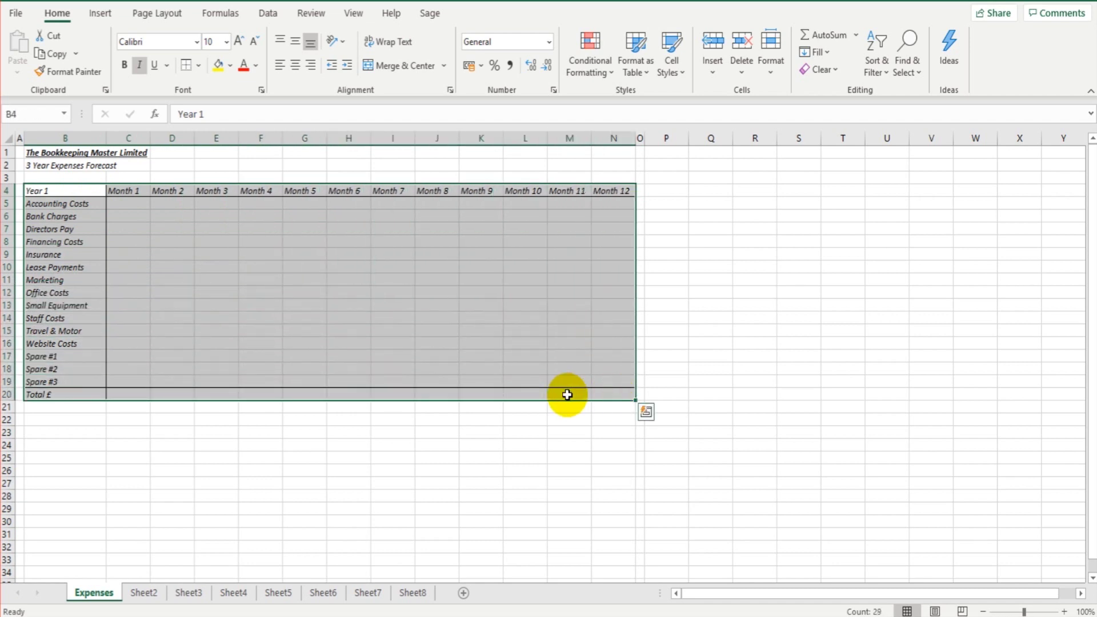
left_click(294, 72)
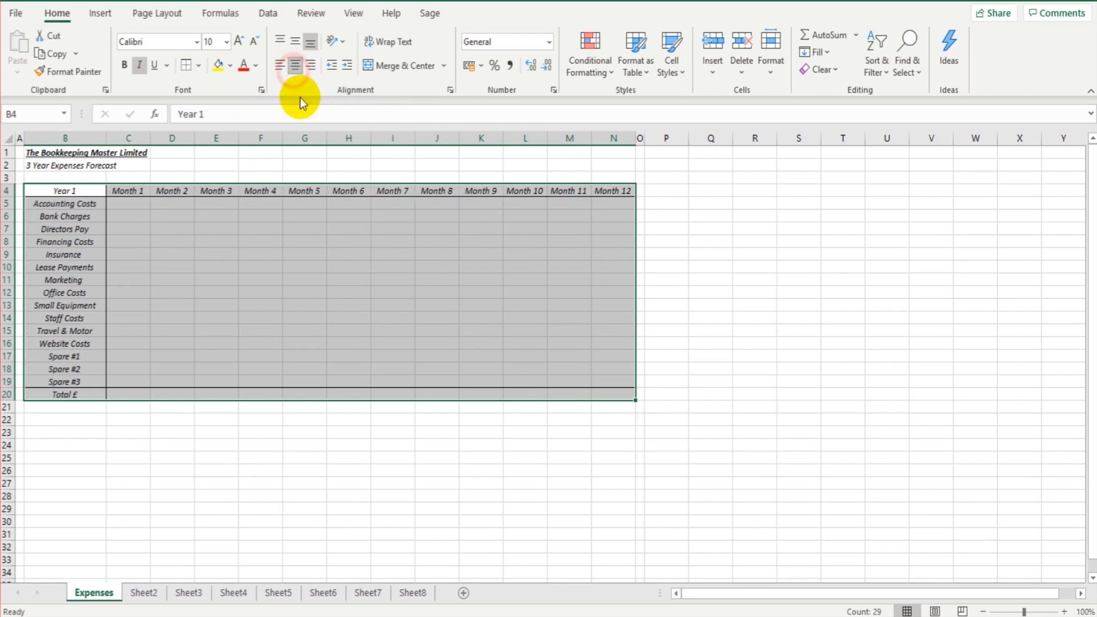
left_click(305, 215)
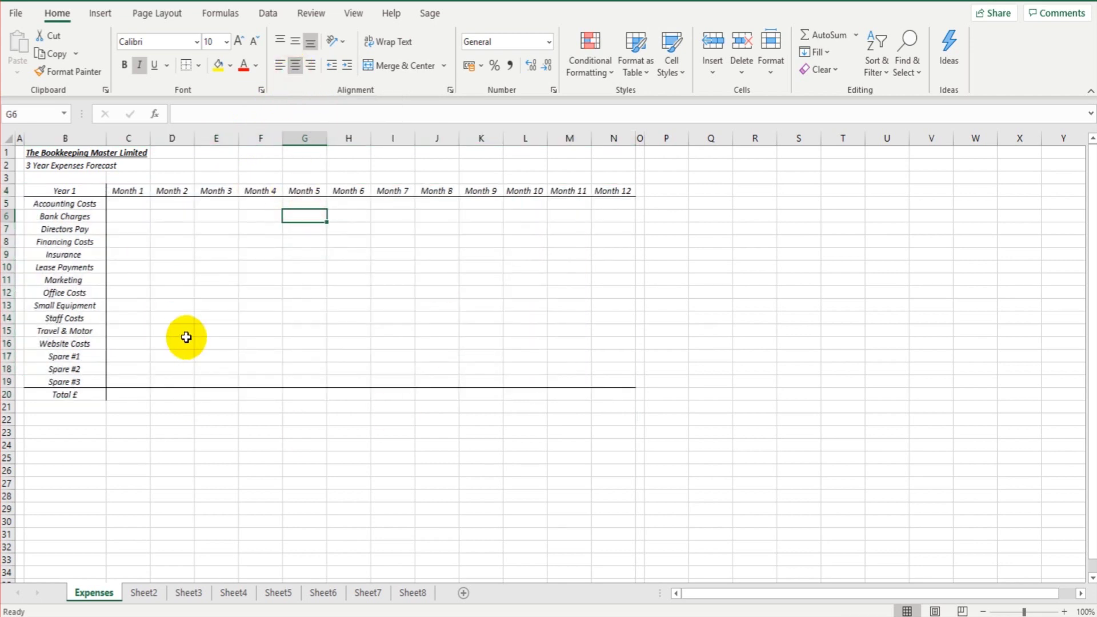
Make the Year 1 heading in B4 and the Total £ row B20:N20 bold
left_click(80, 192)
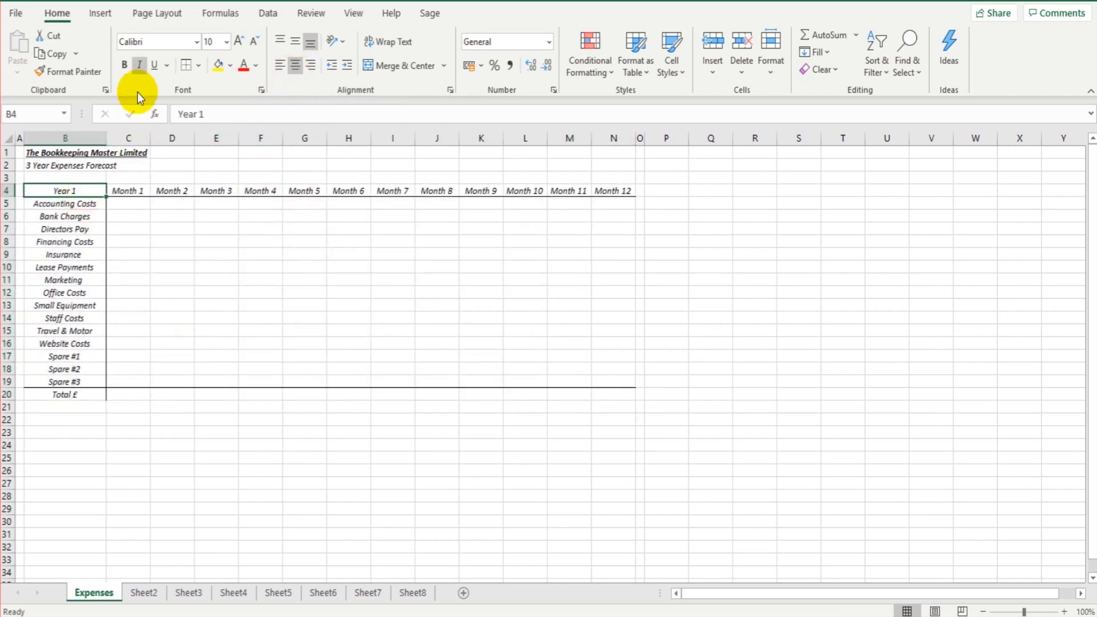
left_click(125, 70)
left_click(77, 394)
left_click_drag(138, 395, 610, 392)
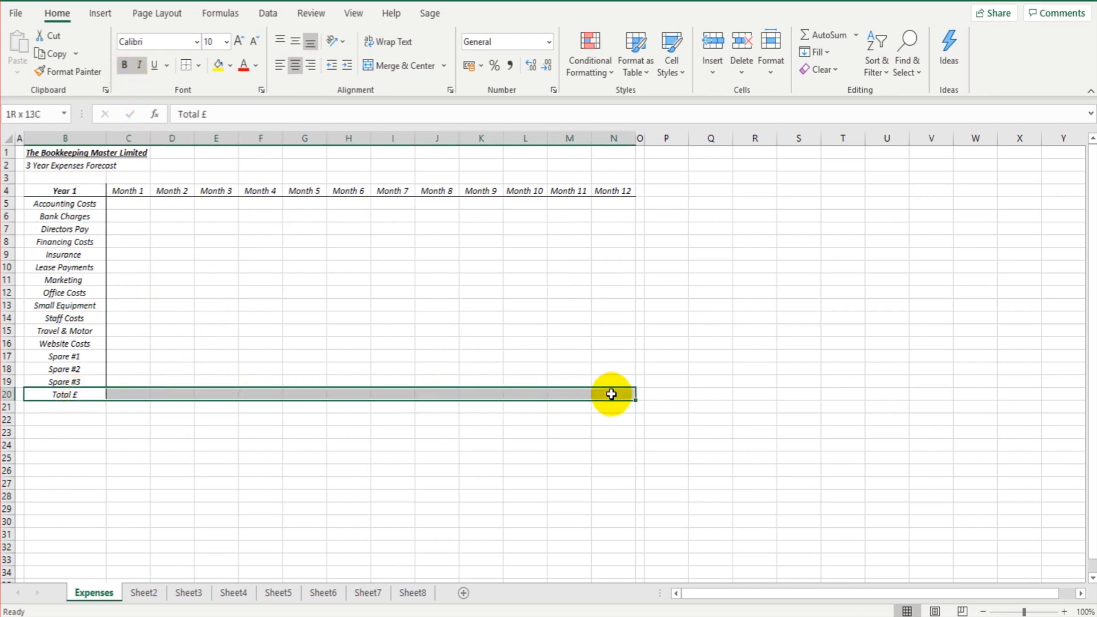
left_click(124, 65)
left_click(245, 292)
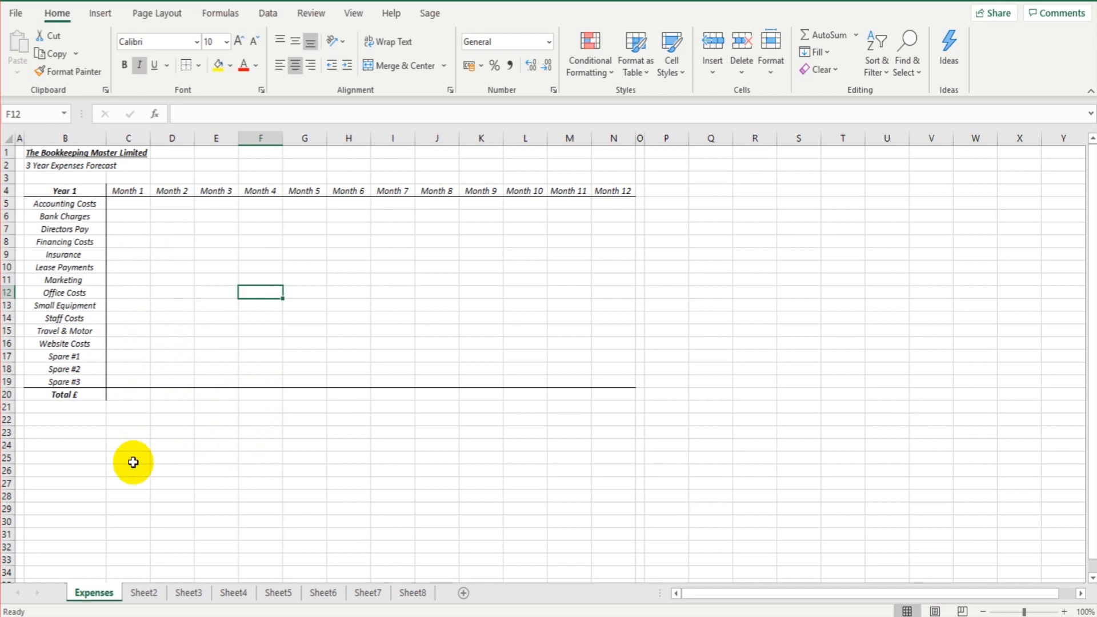
left_click(137, 400)
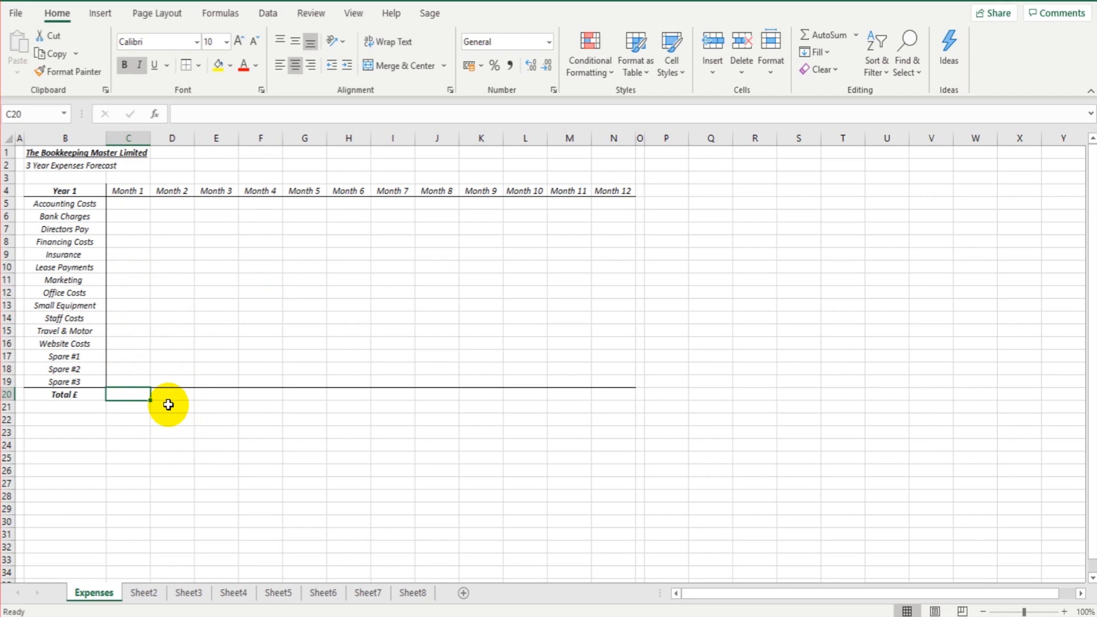
Enter =sum(C5:C19) in C20 to total the Month 1 expenses
type("=")
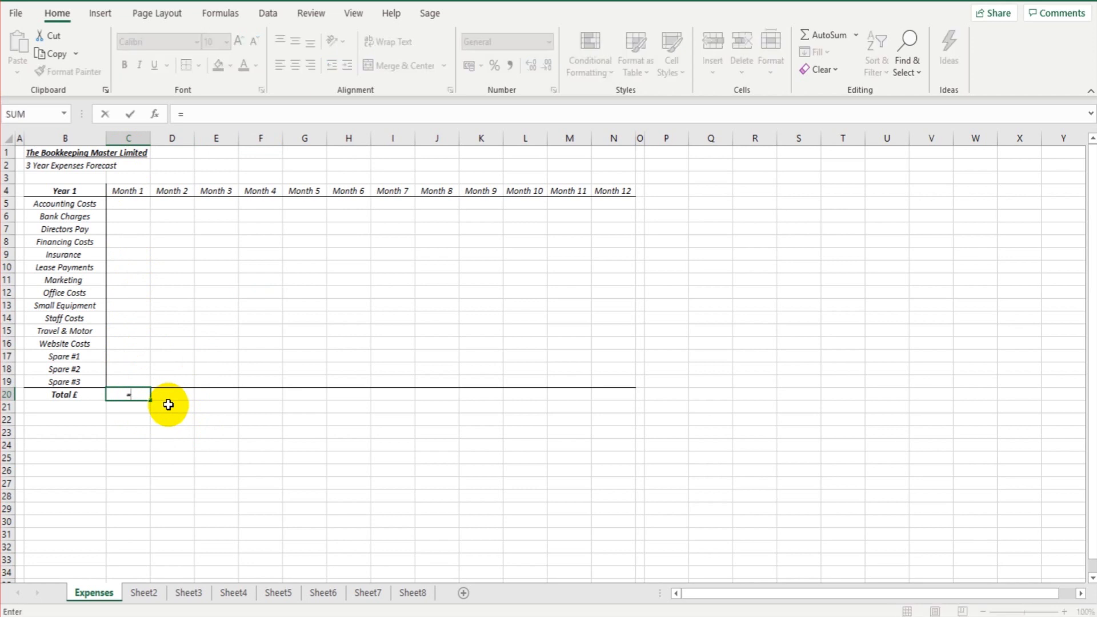
type("sum(")
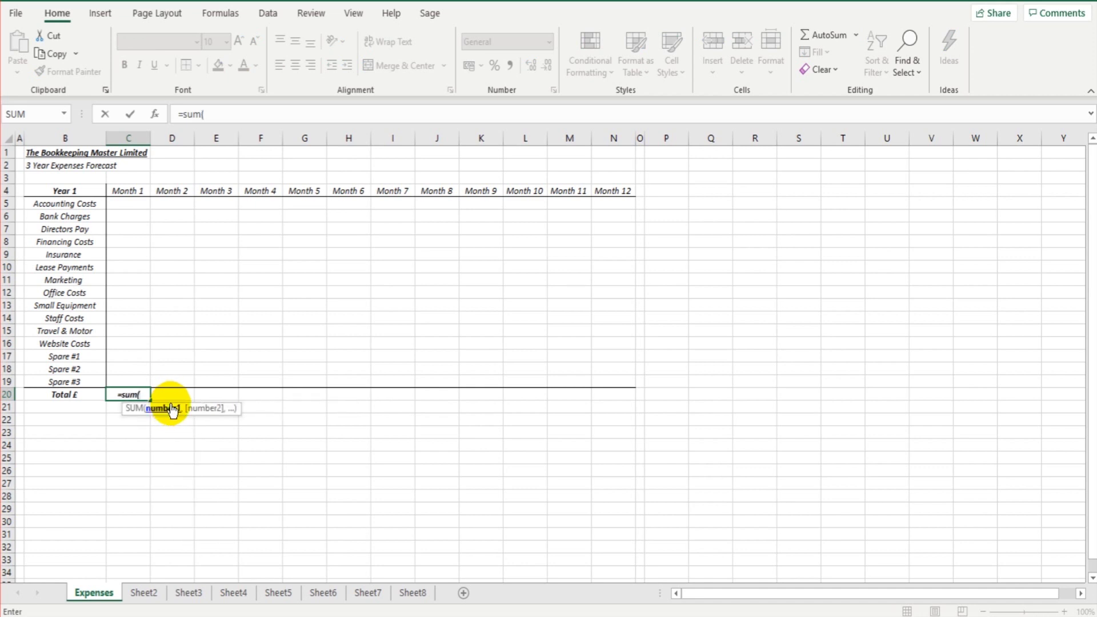
left_click_drag(140, 204, 127, 380)
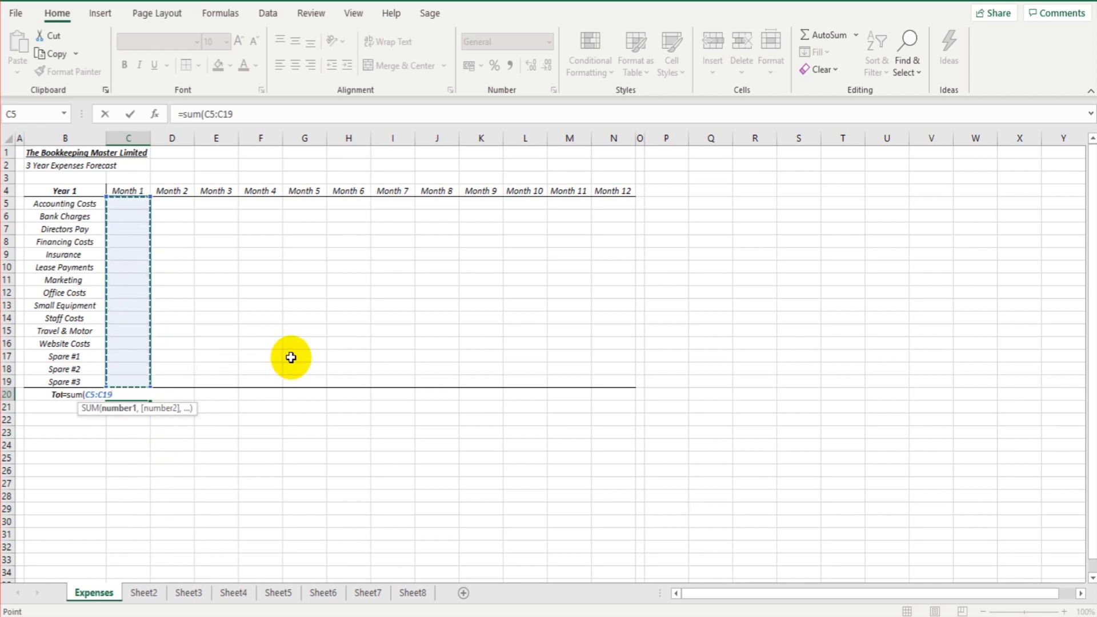
type(")")
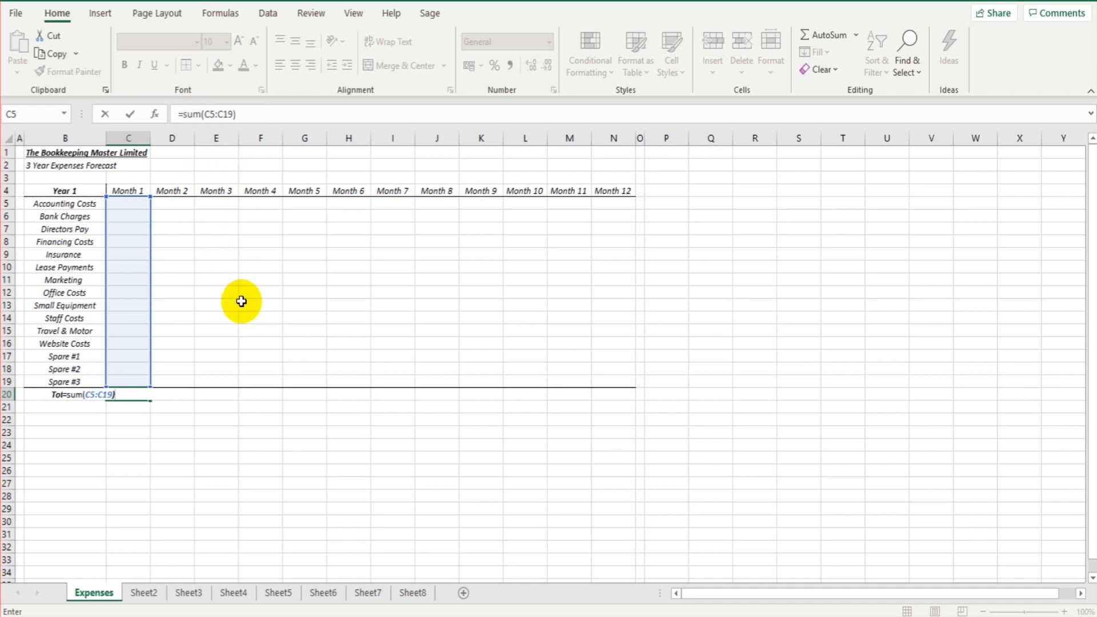
key("Return")
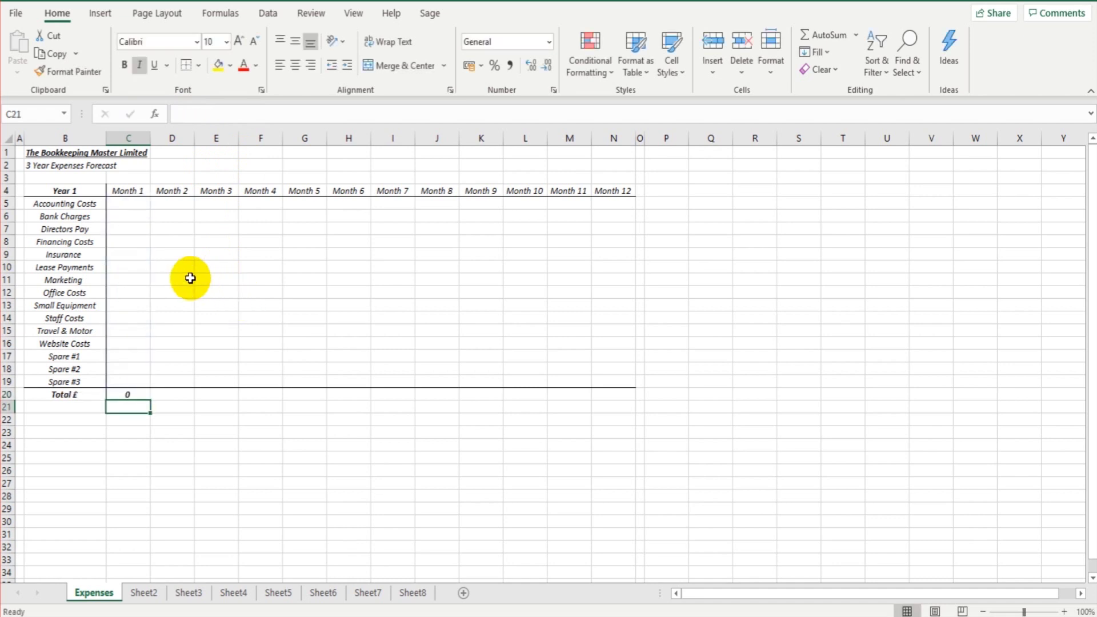
Test the Month 1 total with 500, 200 and 1000 (reaching 1700), then clear C5:C18
left_click(133, 229)
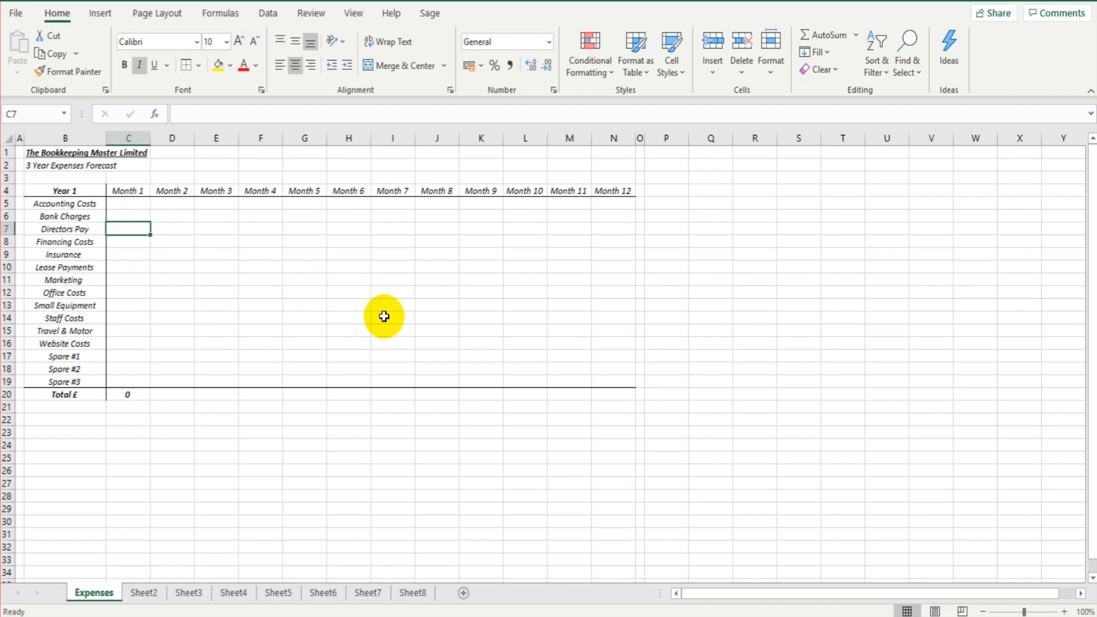
type("5")
key("Return")
key("Return")
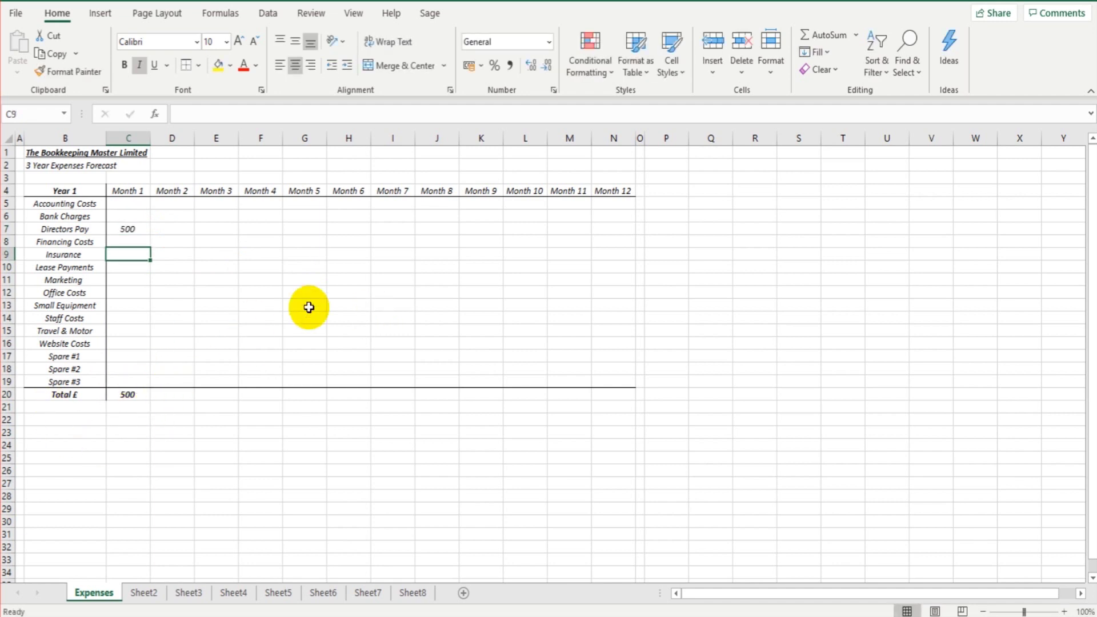
type("200")
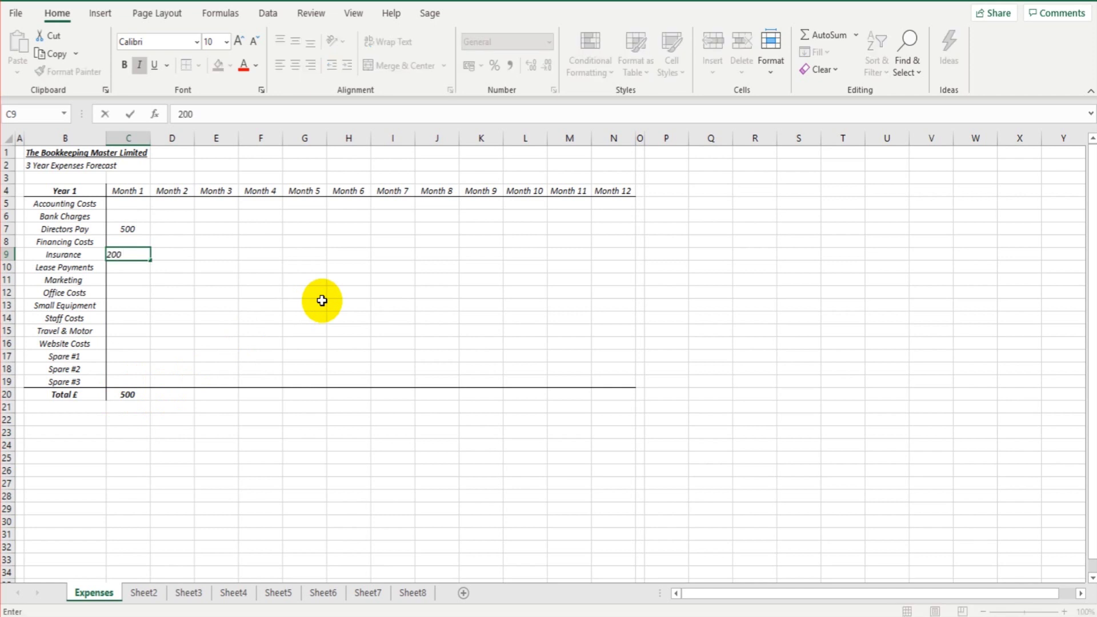
key("Return")
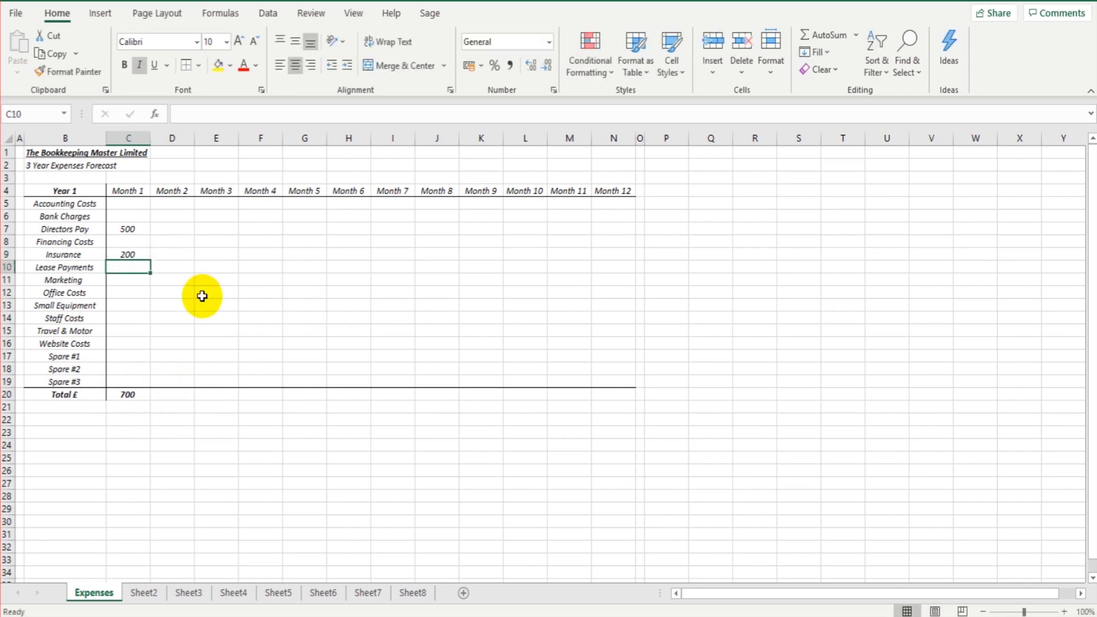
left_click(126, 293)
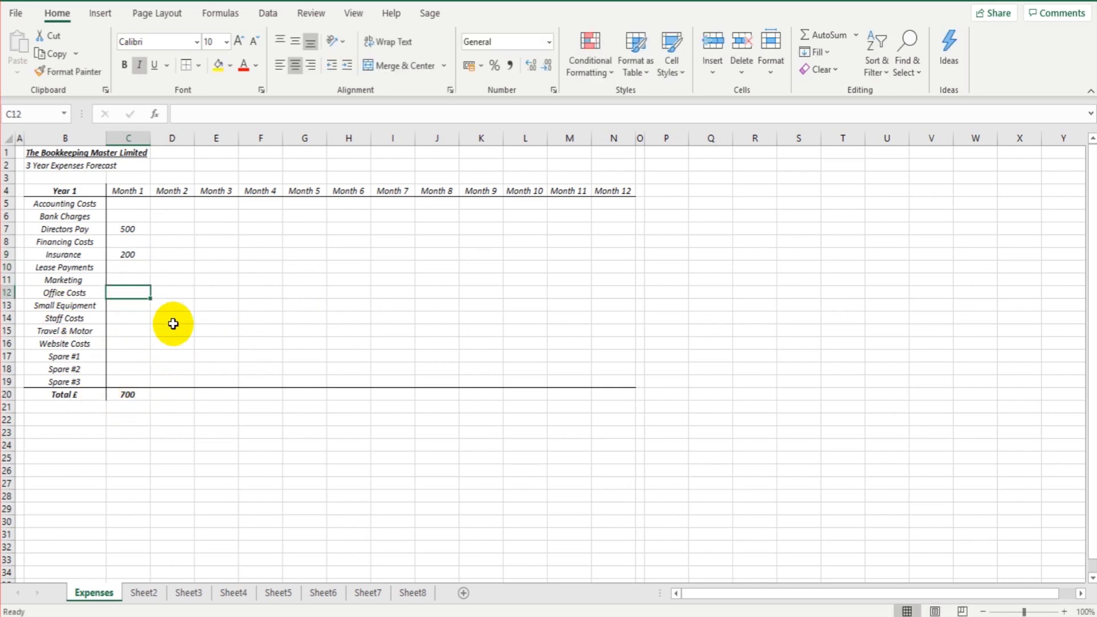
type("100")
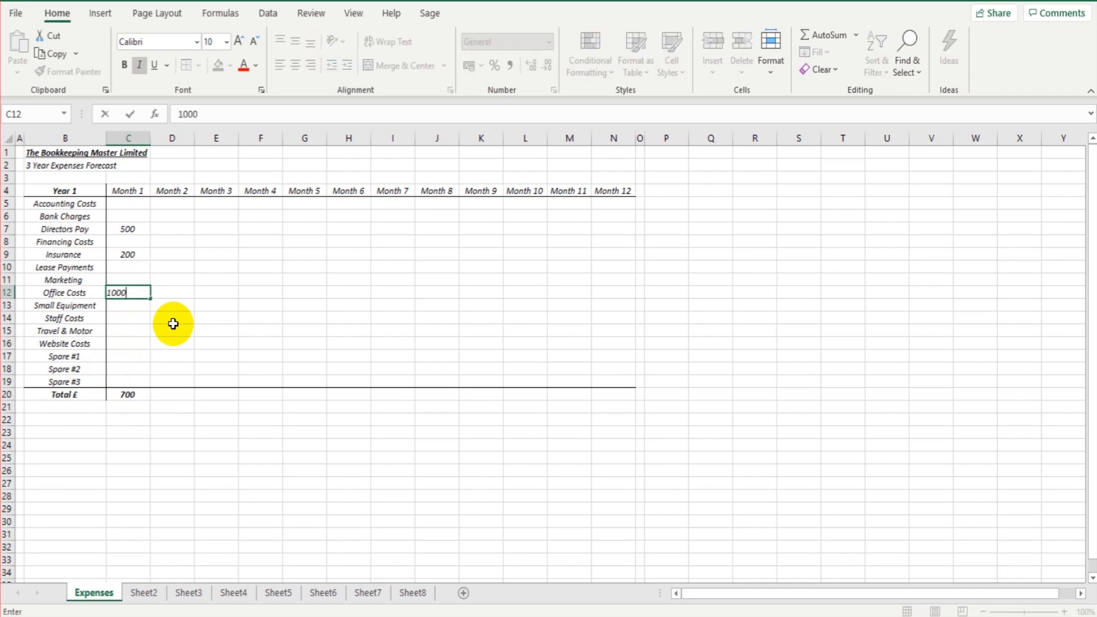
type("0")
key("Return")
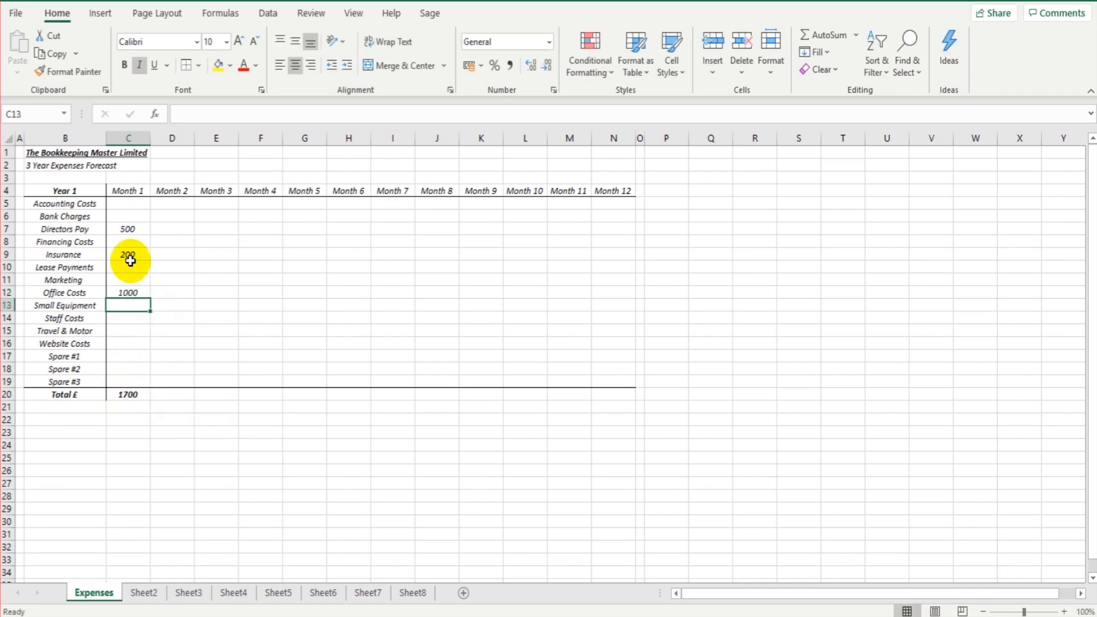
left_click_drag(127, 205, 125, 371)
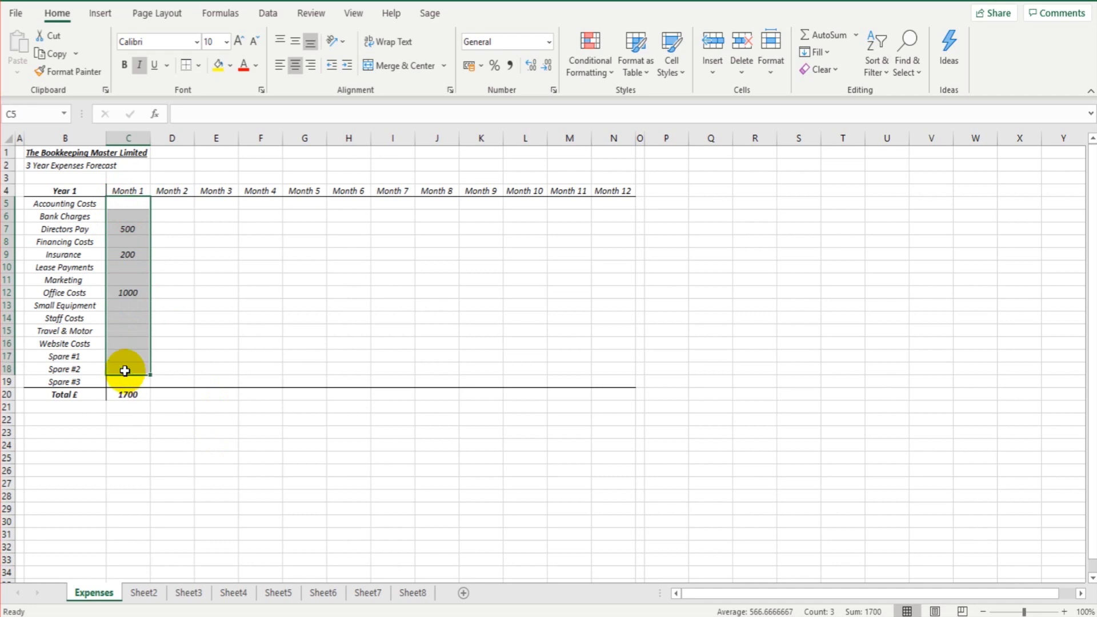
left_click(128, 395)
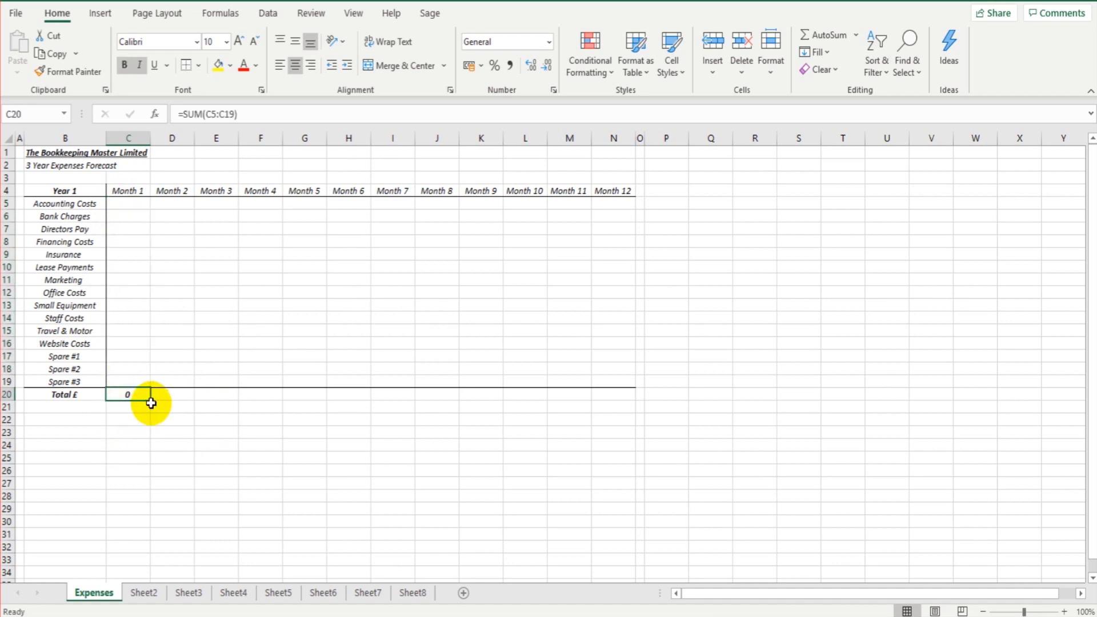
Fill the C20 total formula across to N20 for Months 1–12
left_click_drag(151, 402, 618, 407)
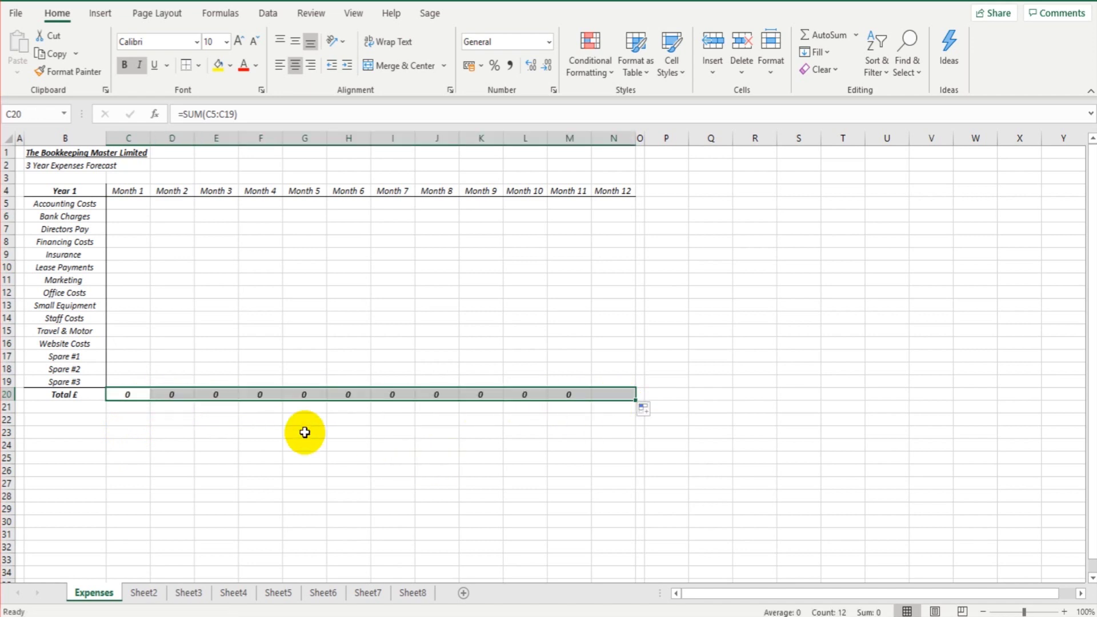
left_click(164, 417)
left_click_drag(127, 394, 576, 396)
Enter a 500 test value in H11 to check the month's total updates
left_click(336, 281)
type("500")
key("Return")
key("Left")
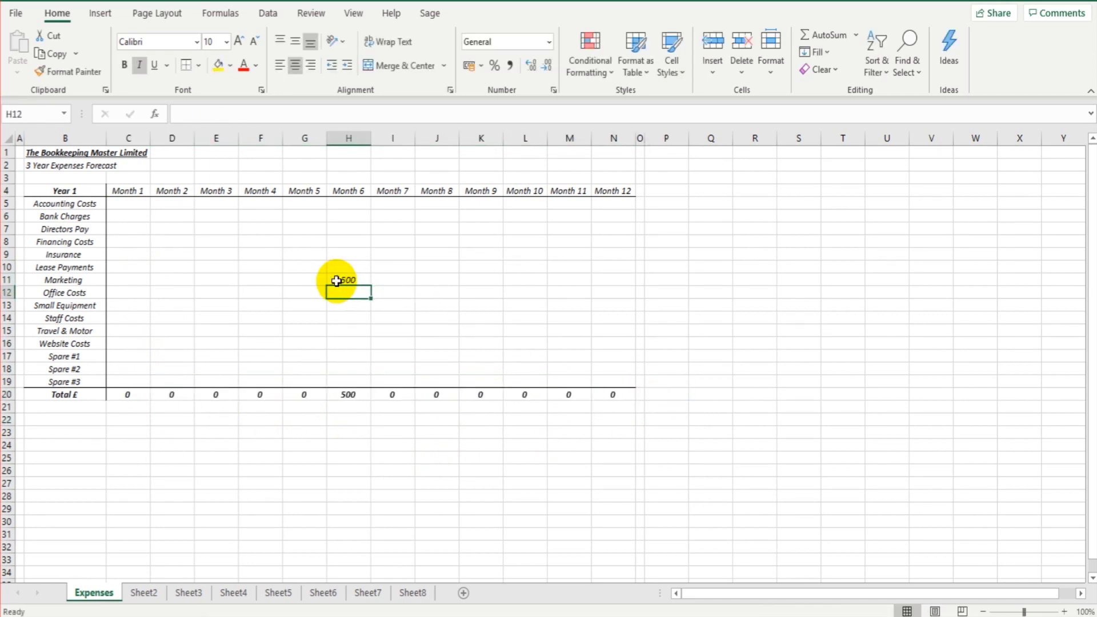
Type assorted test figures such as 54, 5, 12, 21 and 132 across the monthly cells
type("54\t\t5\t4")
key("Up")
type("54\t\t12\t1")
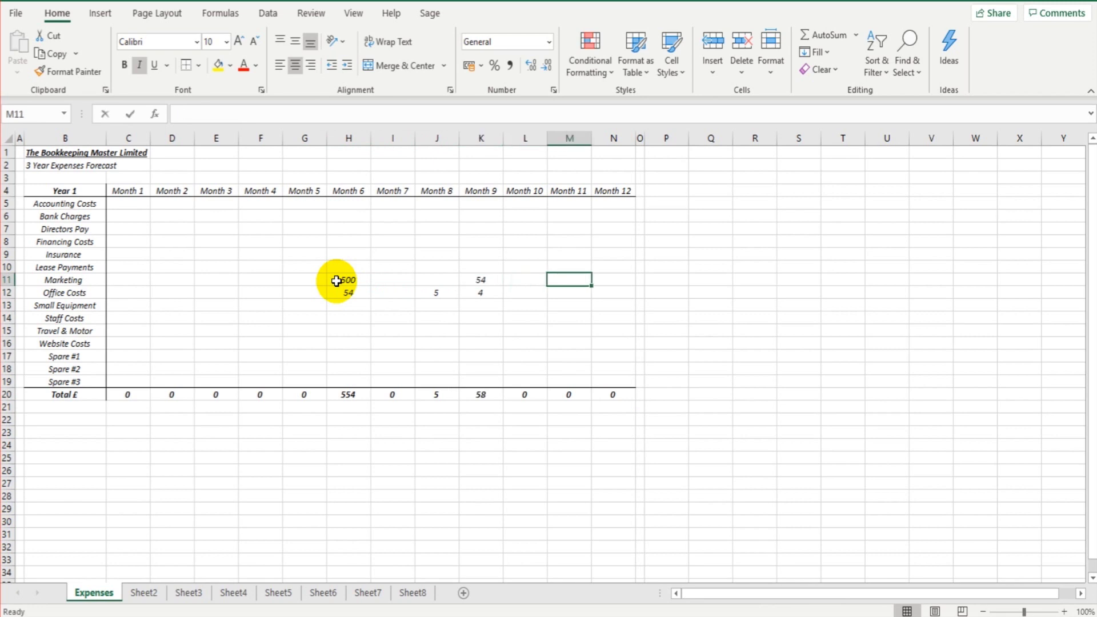
key("Down")
key("Left")
type("21")
key("Up")
key("Left")
key("Left")
key("Left")
type("5")
key("Up")
type("5")
key("Left")
type("1")
key("Left")
key("Up")
key("Left")
key("Up")
key("Left")
type("13")
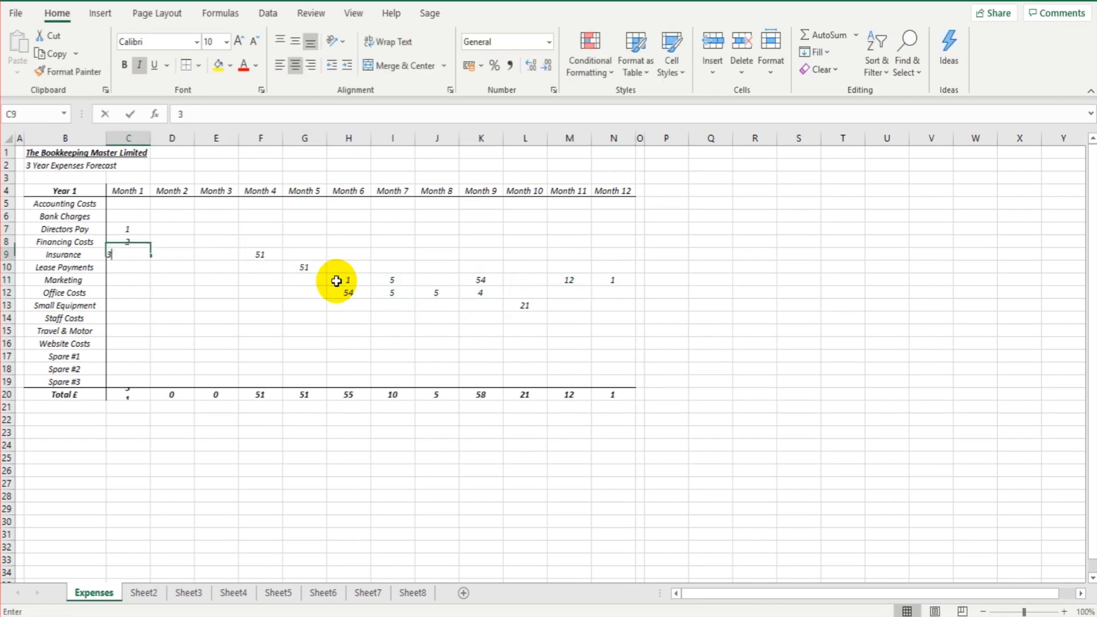
type("2\t1\t5")
key("Down")
key("Down")
key("Down")
key("Down")
key("Down")
key("Down")
key("Down")
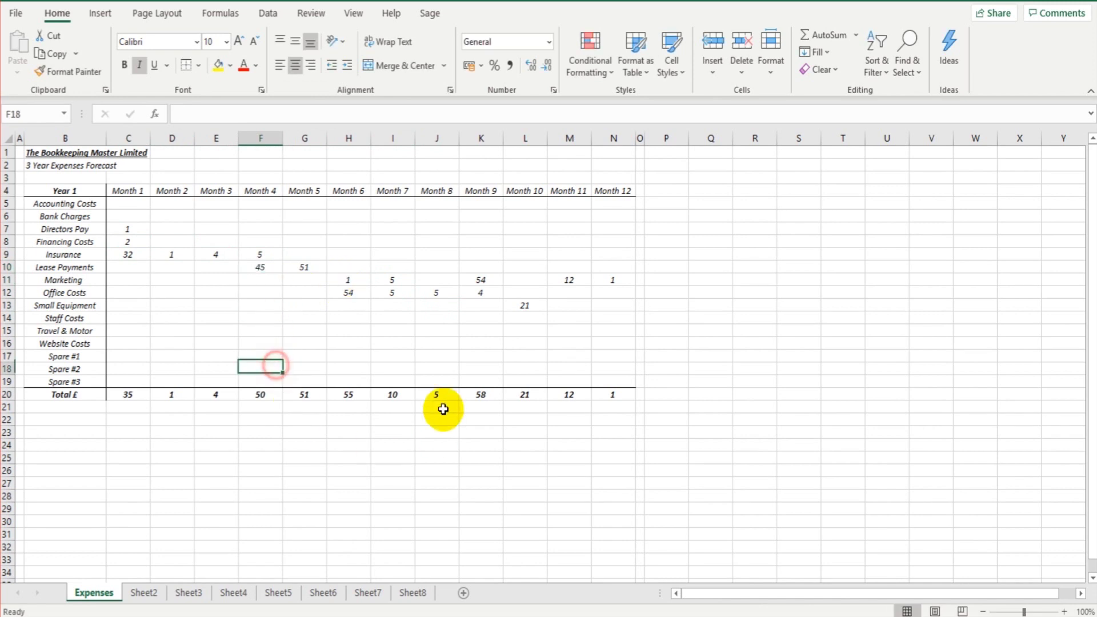
Delete the test figures in C6:N18 so every Total £ in row 20 shows 0
left_click_drag(128, 216, 611, 371)
key("Delete")
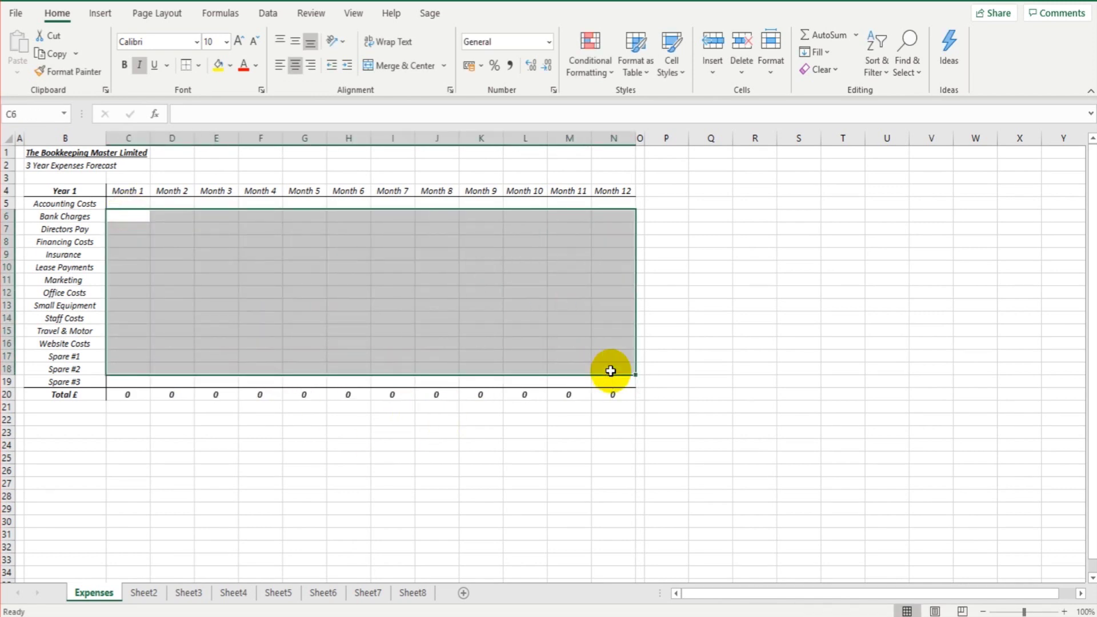
left_click(320, 448)
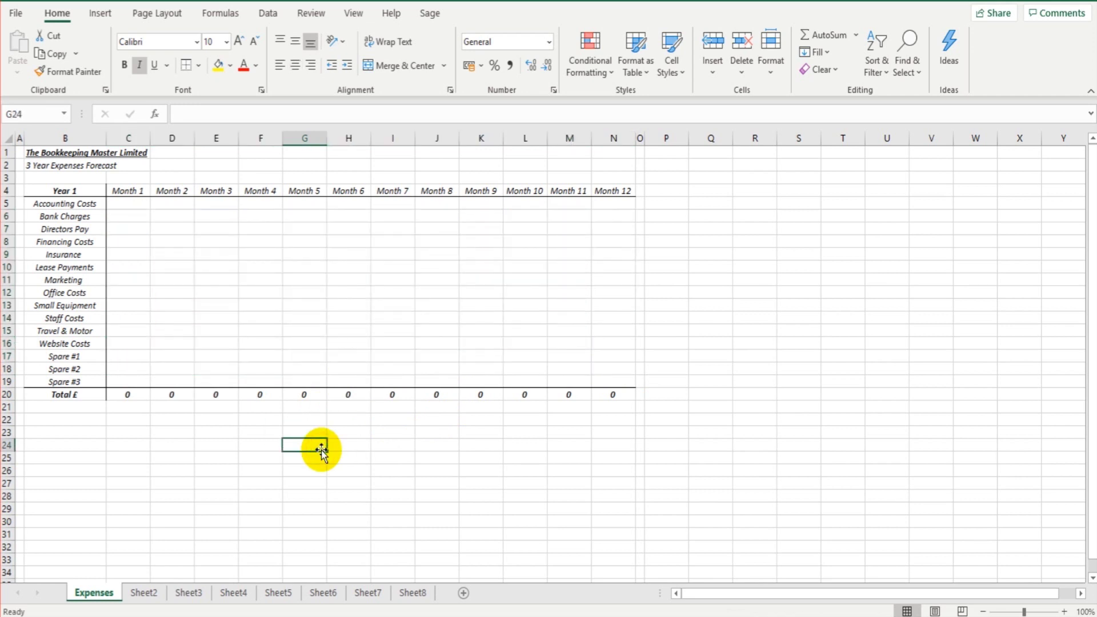
left_click_drag(132, 395, 608, 398)
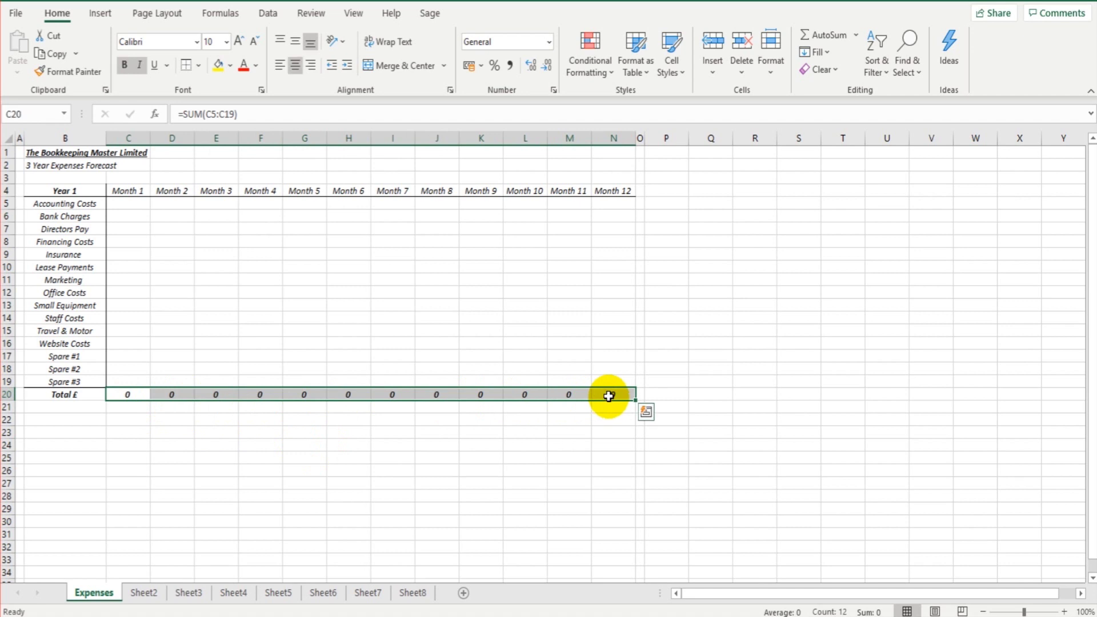
right_click(611, 395)
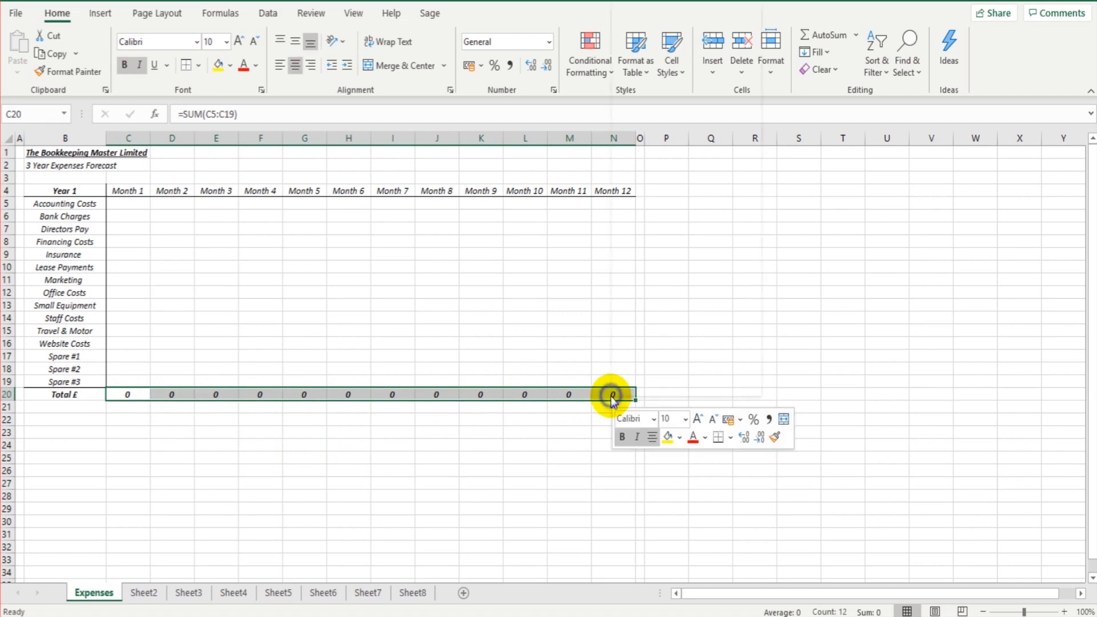
left_click(345, 353)
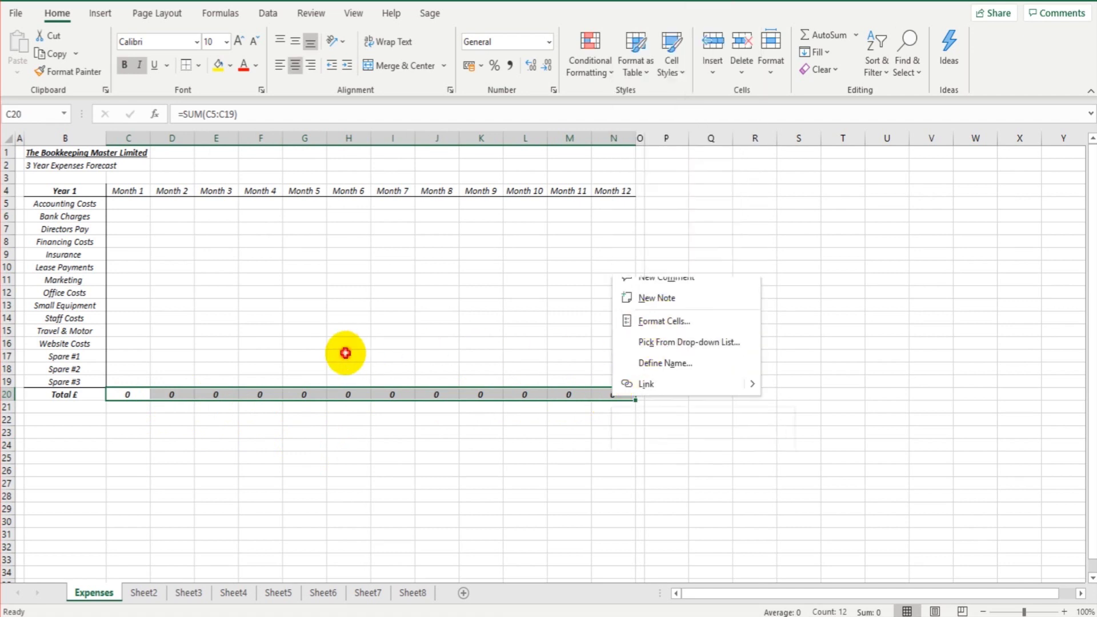
left_click(352, 369)
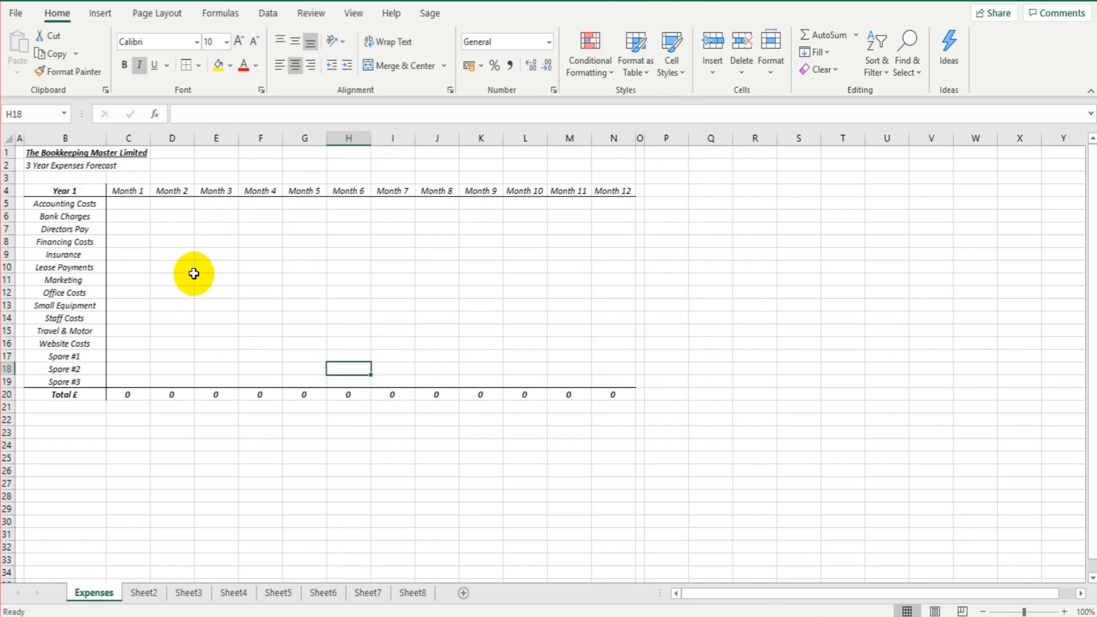
Copy the Year 1 table B4:N20 and paste it starting at B22
left_click_drag(82, 191, 608, 393)
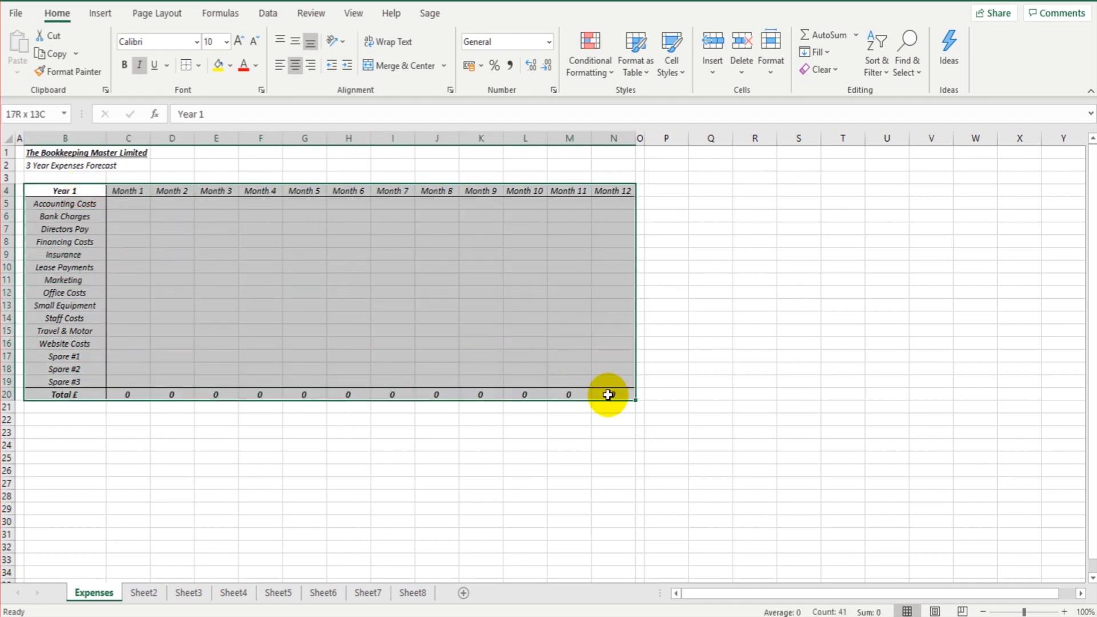
right_click(184, 256)
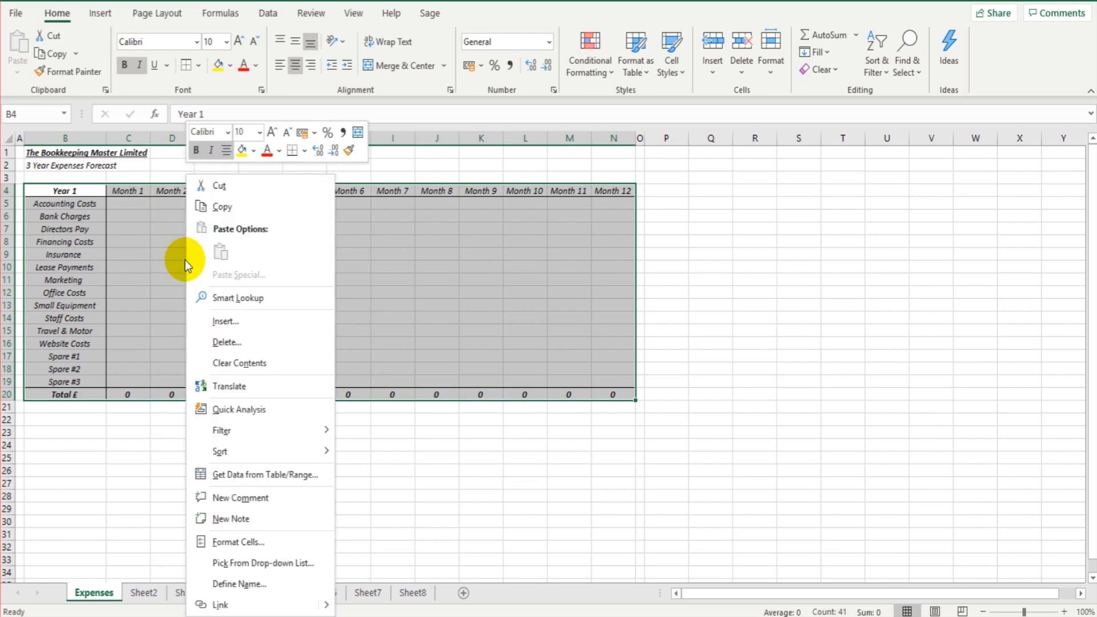
left_click(236, 211)
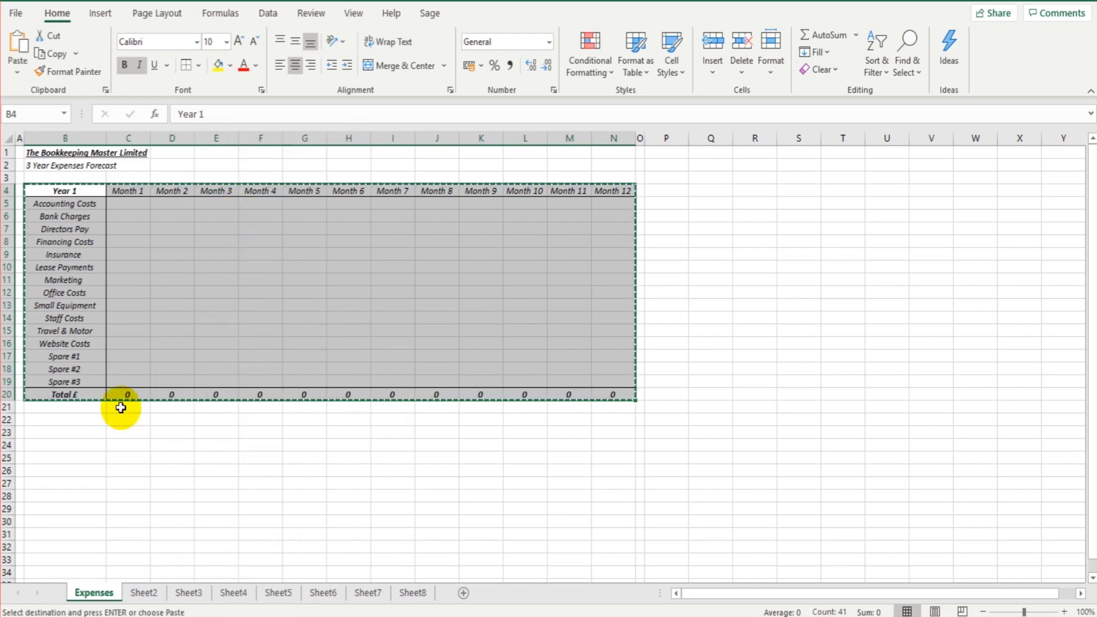
left_click(79, 421)
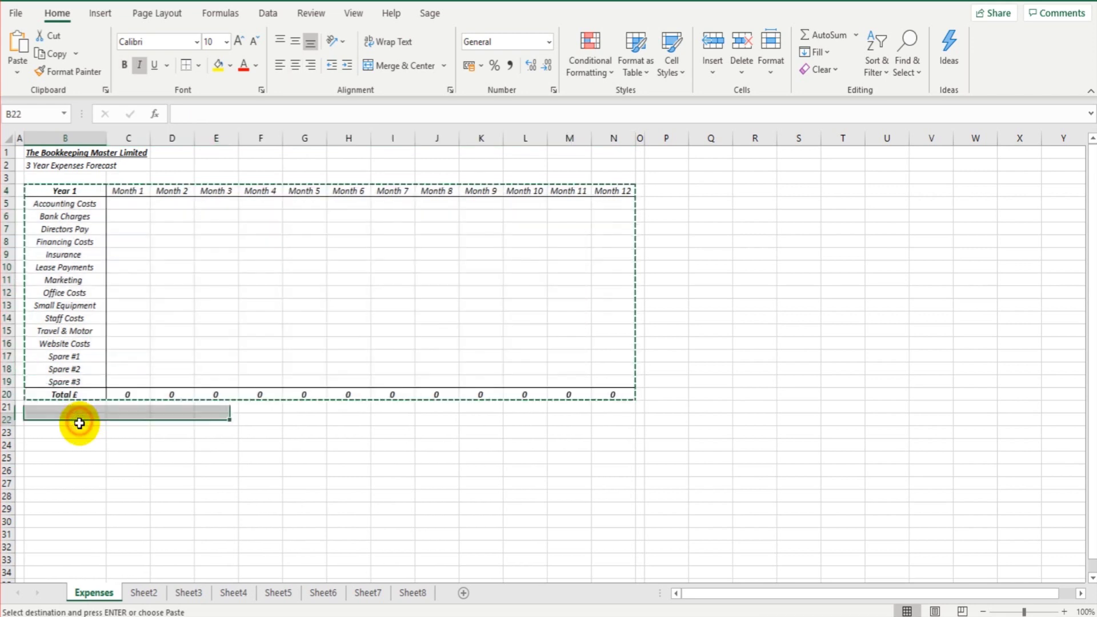
right_click(75, 424)
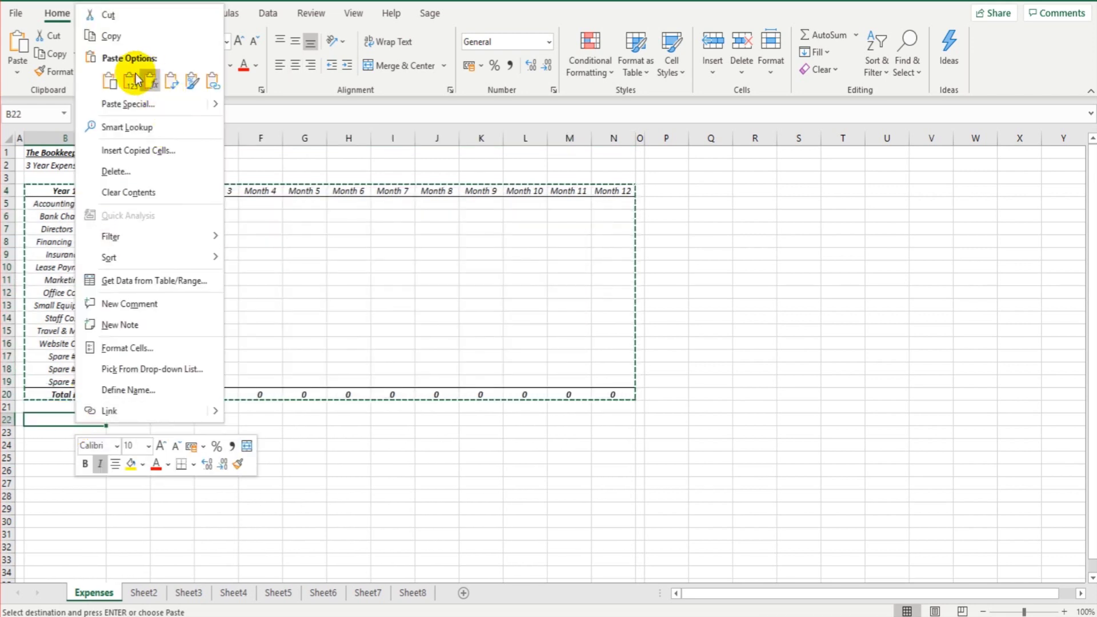
left_click(108, 80)
left_click(262, 281)
scroll(128, 362, "down", 1)
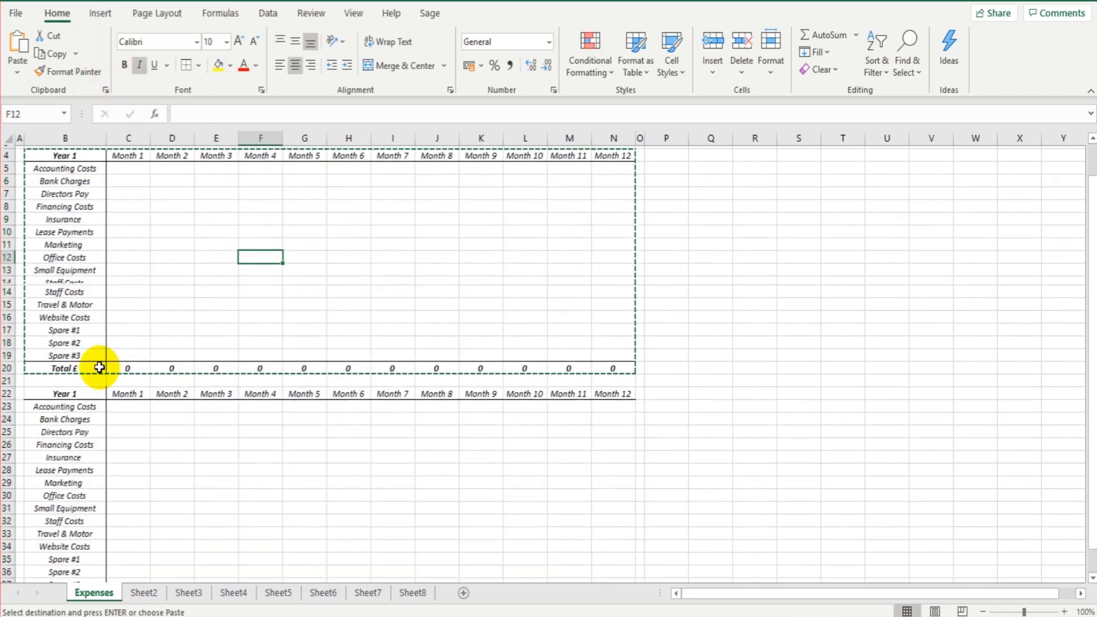
Change the pasted heading in B22 to Year 2
left_click(81, 382)
left_click(213, 115)
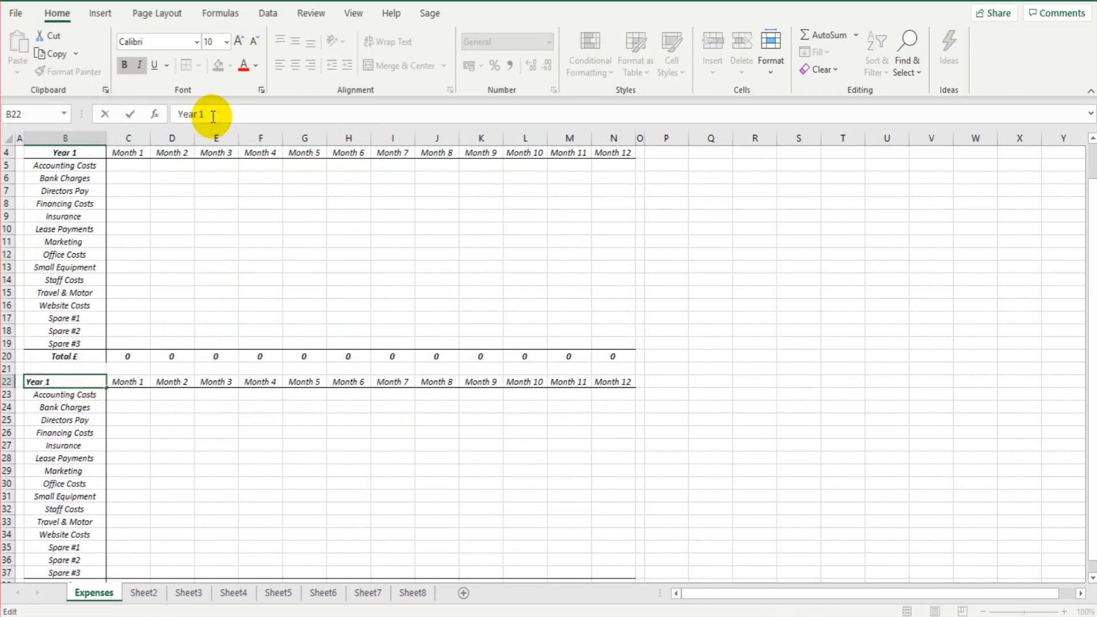
key("Return")
scroll(184, 252, "up", 1)
scroll(204, 293, "down", 1)
scroll(203, 293, "down", 3)
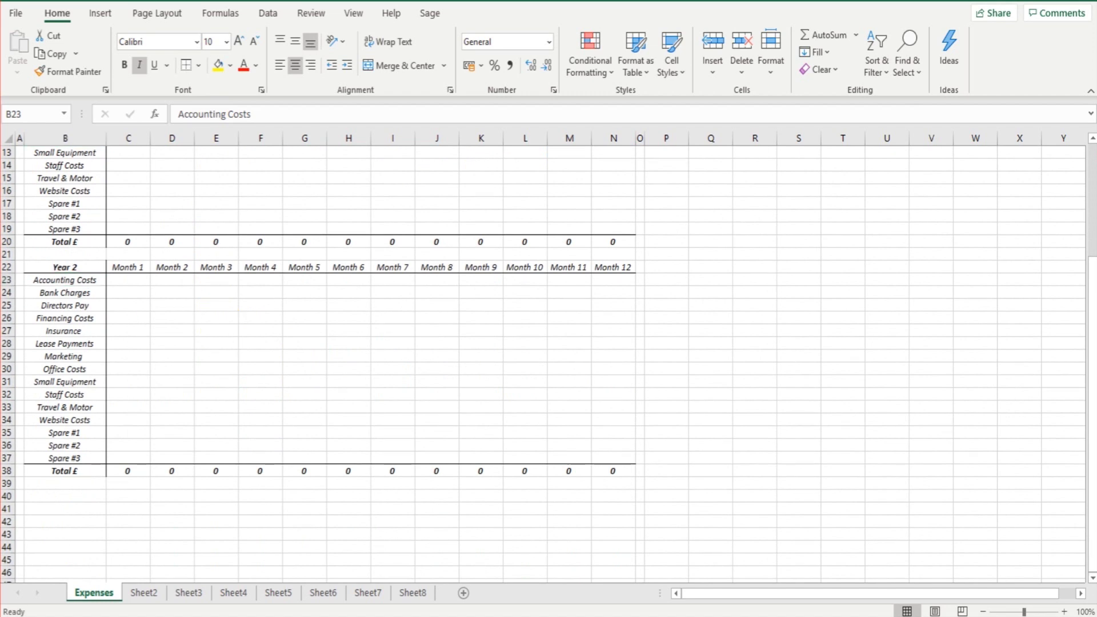
Copy the Year 2 grid and paste it starting at B42
left_click_drag(88, 269, 621, 471)
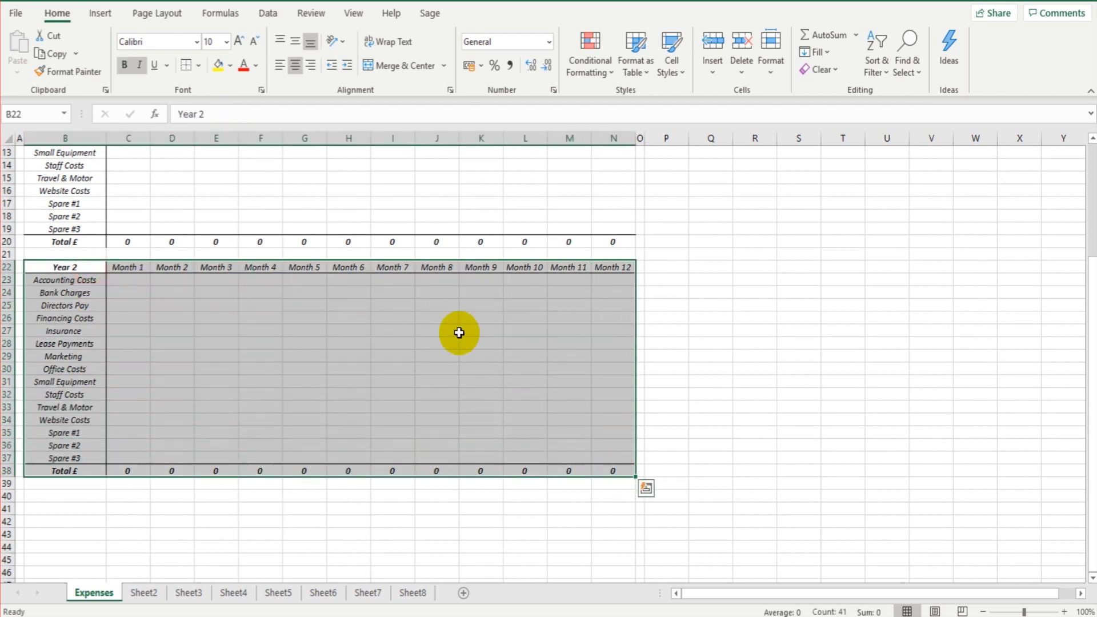
right_click(451, 326)
left_click(491, 215)
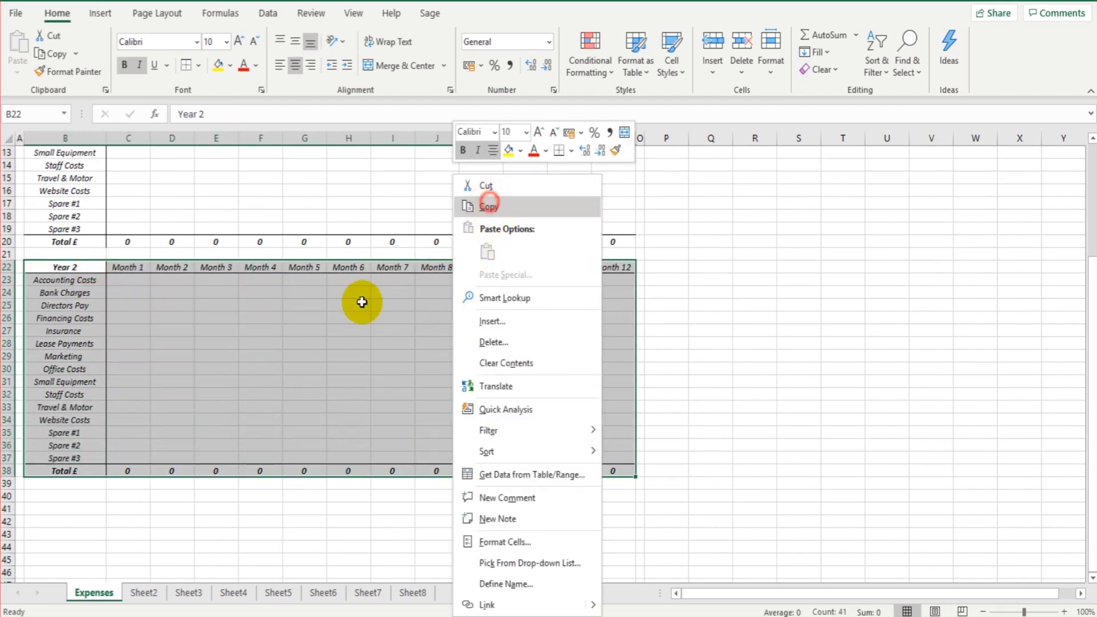
scroll(97, 373, "down", 3)
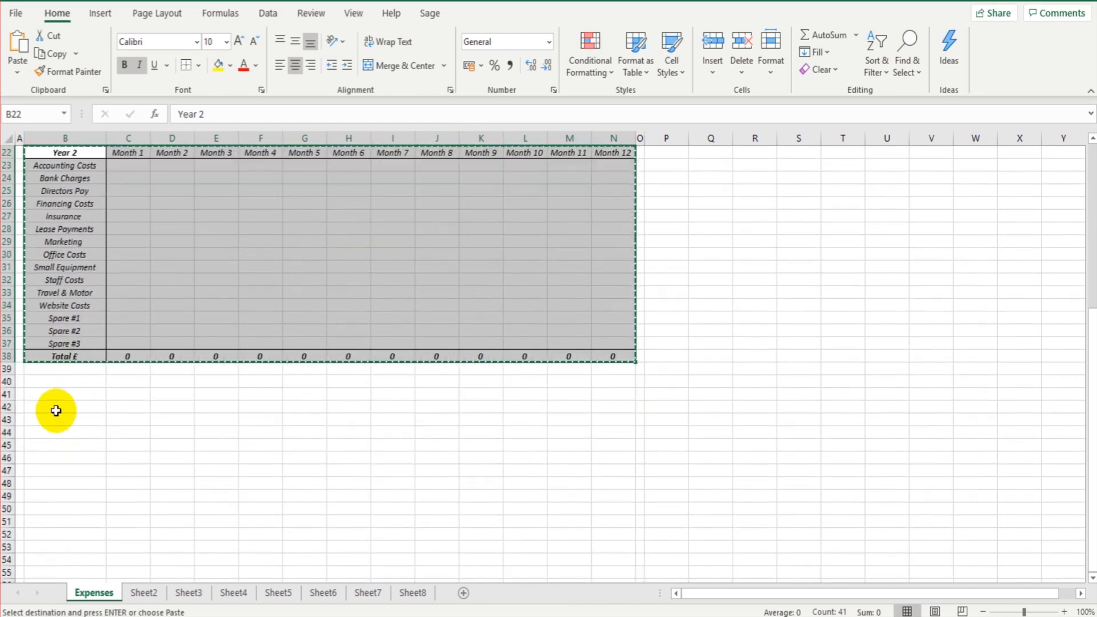
left_click(55, 408)
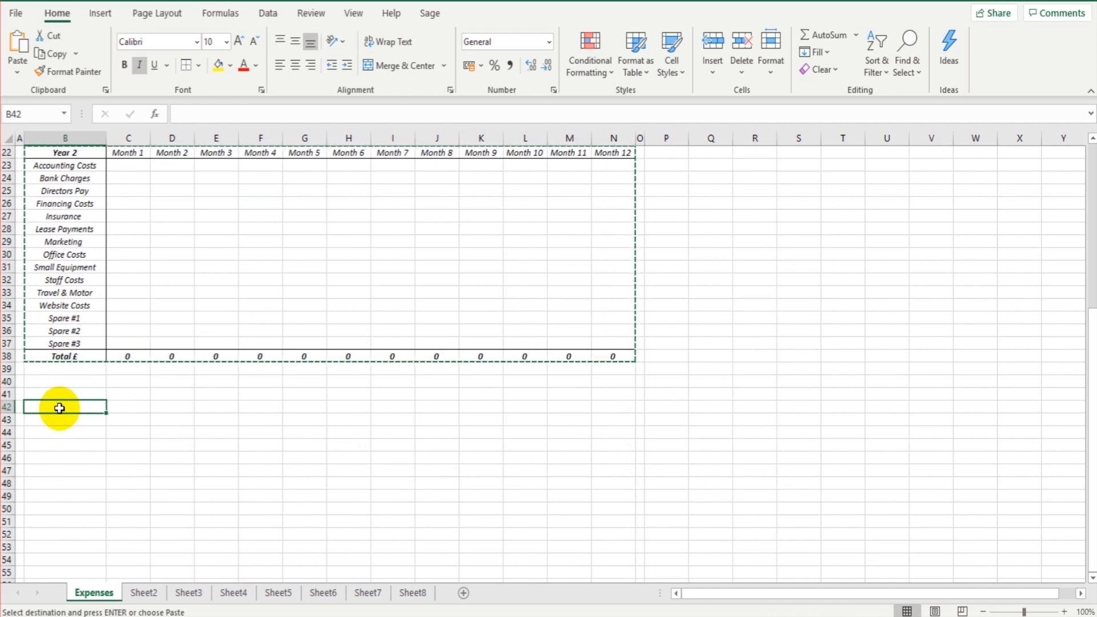
right_click(60, 409)
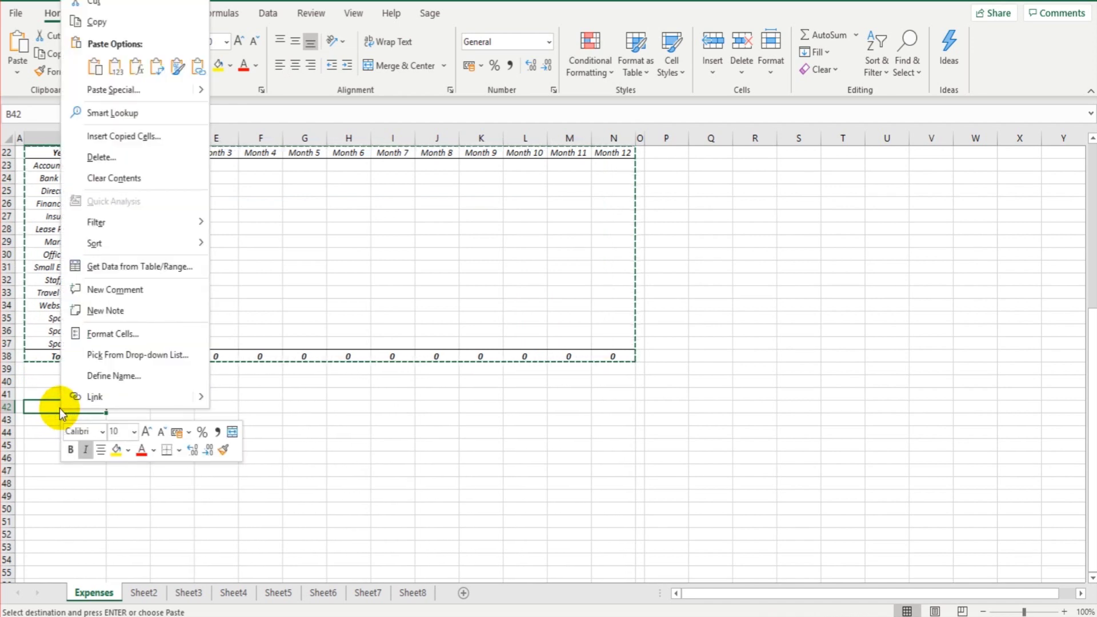
left_click(92, 70)
left_click(228, 437)
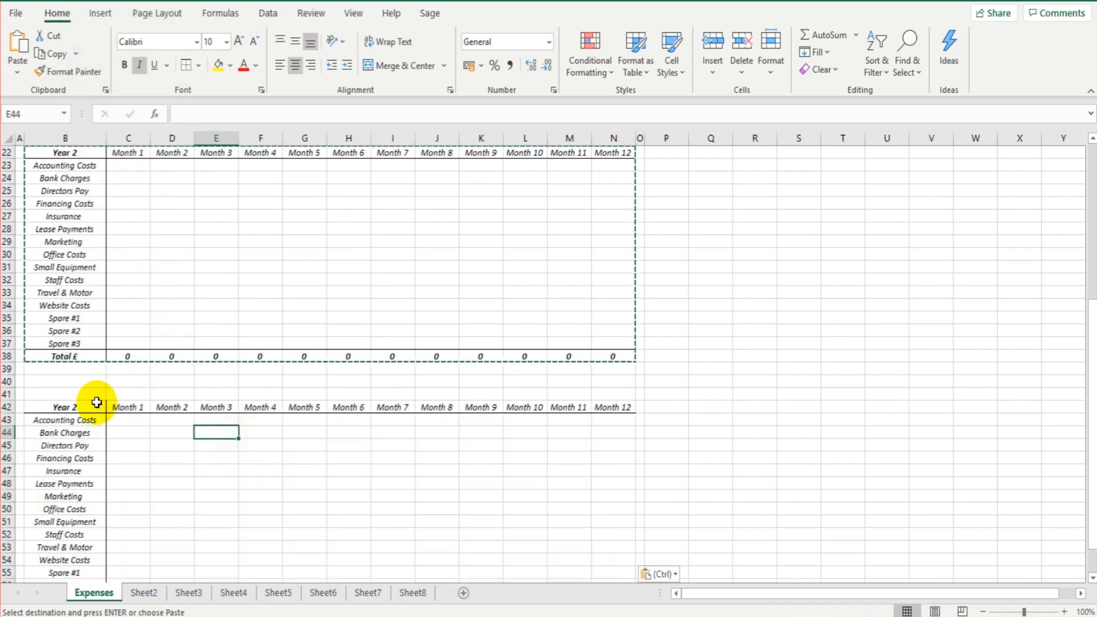
Relabel the pasted grid's heading in B42 as Year 3
double_click(93, 406)
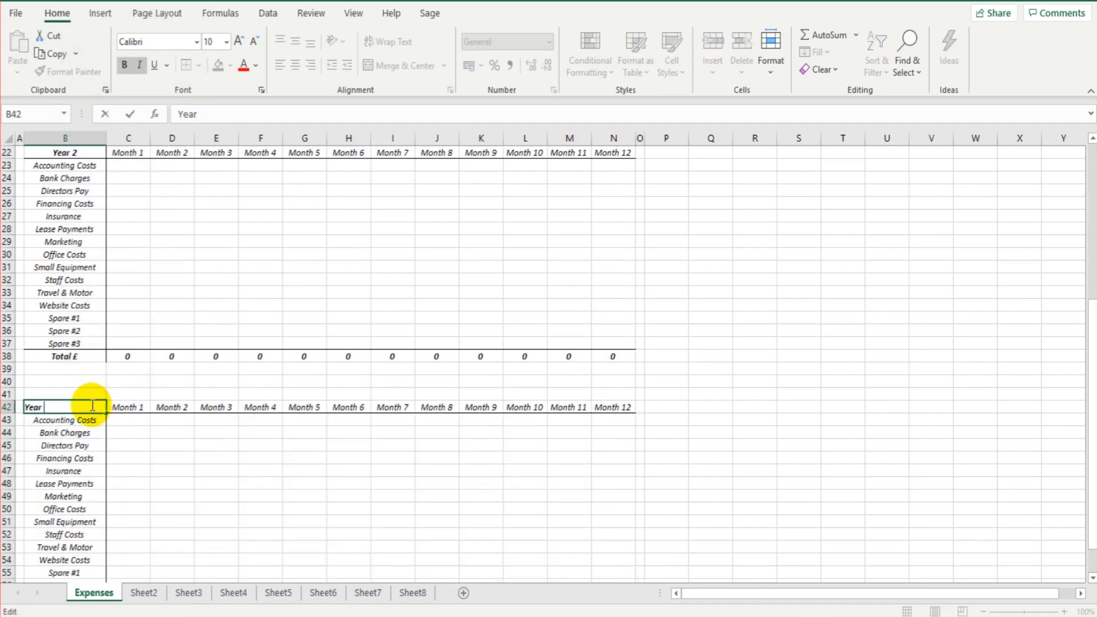
key("Return")
scroll(233, 379, "up", 7)
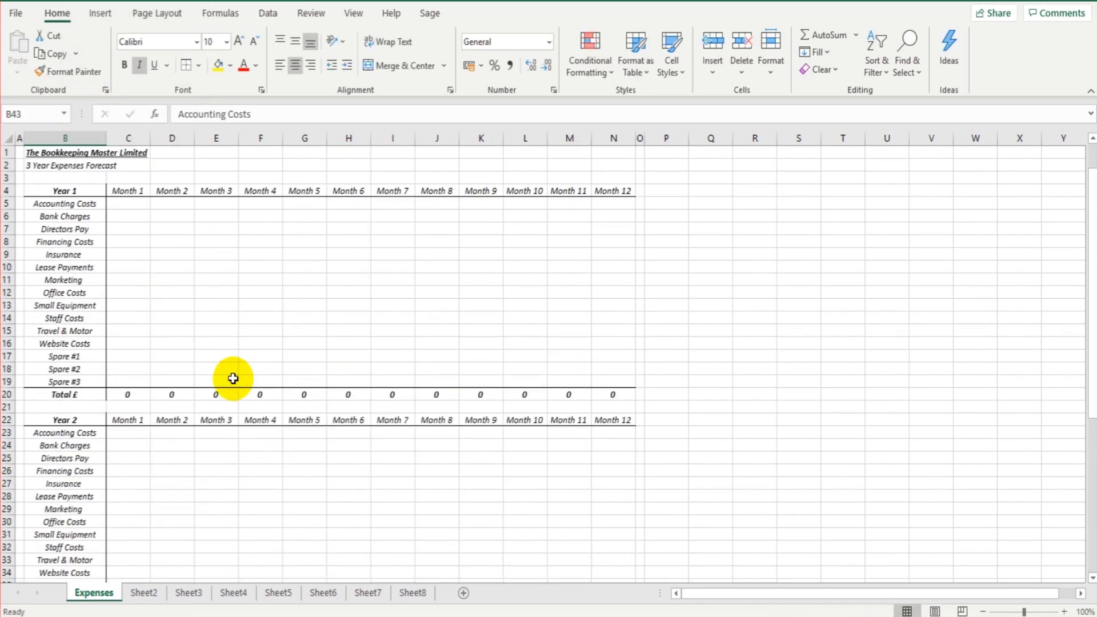
scroll(243, 374, "down", 13)
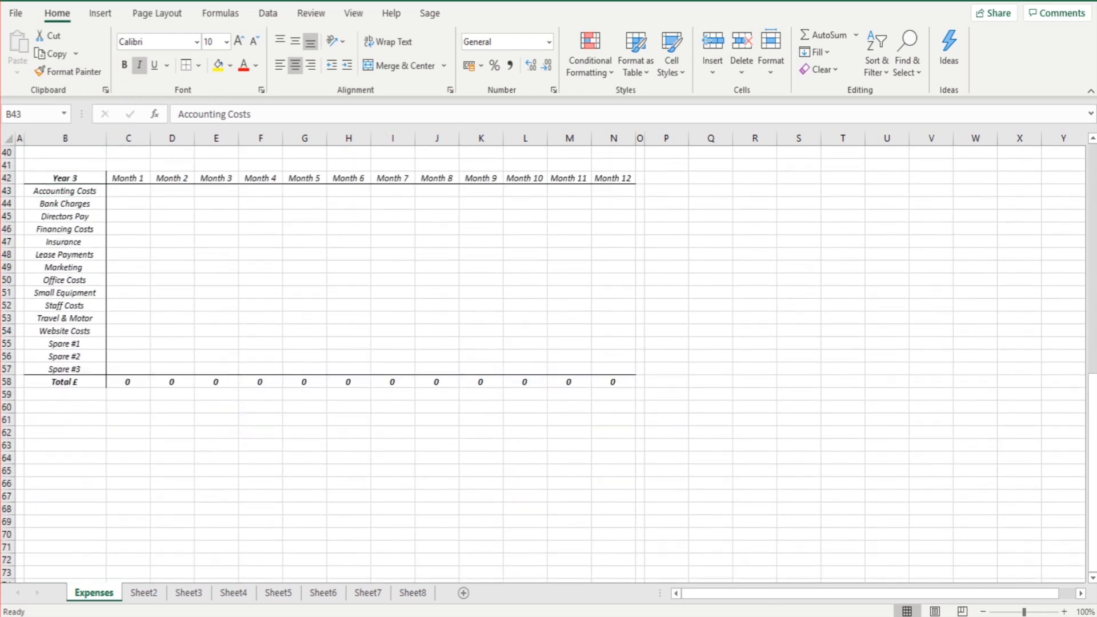
scroll(218, 364, "up", 2)
scroll(218, 364, "down", 1)
scroll(213, 361, "up", 12)
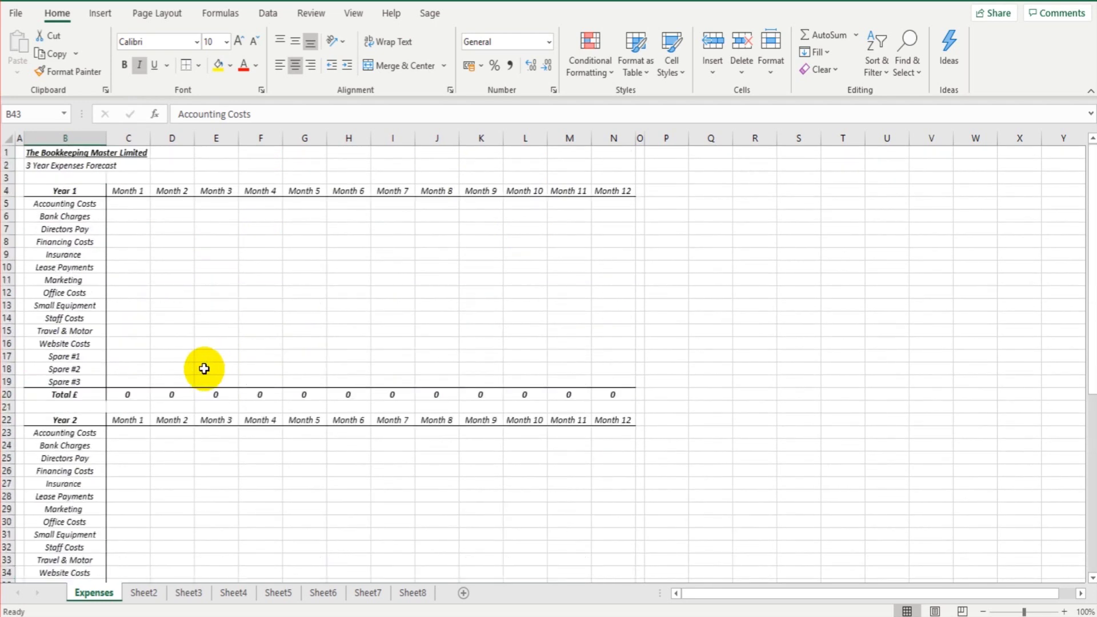
scroll(204, 368, "down", 5)
scroll(199, 369, "up", 5)
Select ranges in the grids, including a Total £ row, to check the copies
left_click_drag(128, 204, 114, 400)
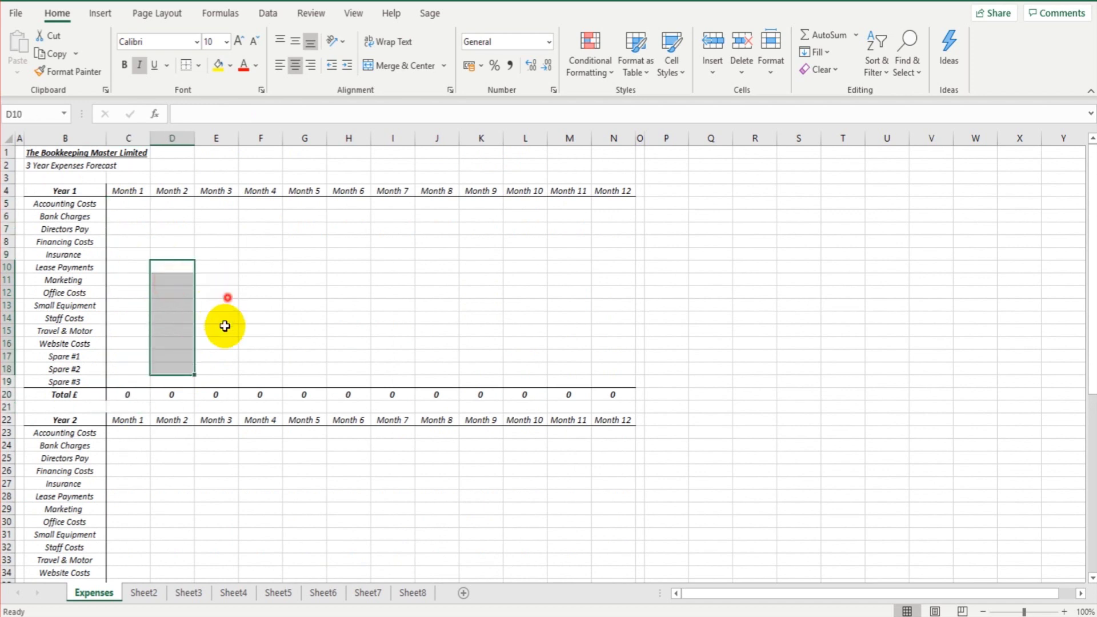
left_click_drag(216, 293, 216, 357)
scroll(90, 319, "down", 2)
left_click_drag(75, 323, 571, 321)
left_click(225, 396)
scroll(225, 404, "down", 12)
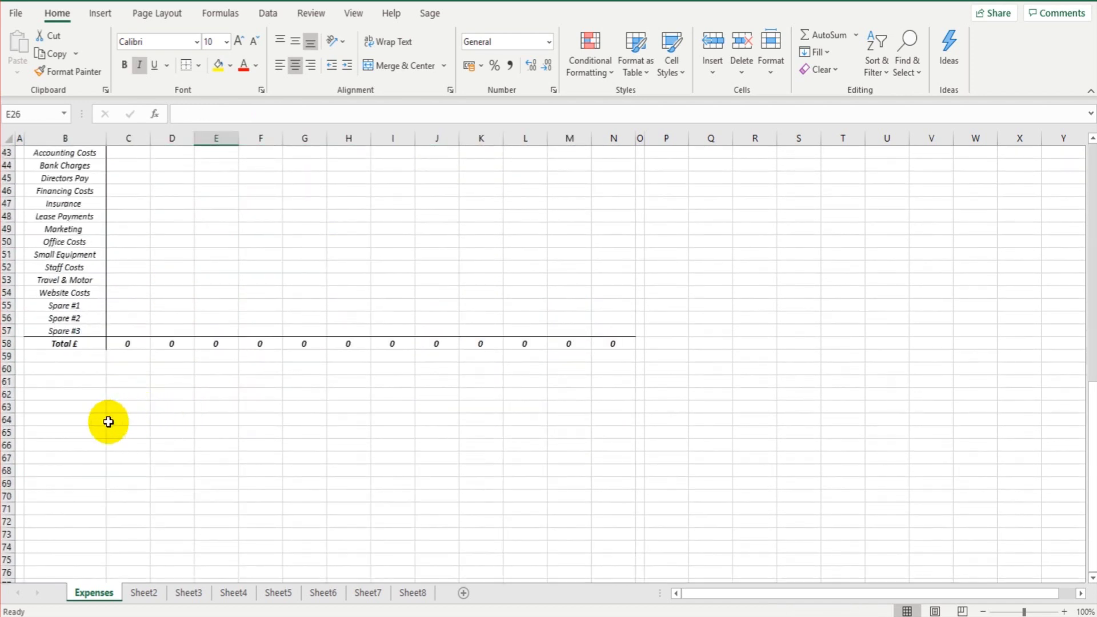
Enter Year, Year 1, Year 2, Year 3 in B65:B68 and Total £ in C65
left_click(71, 430)
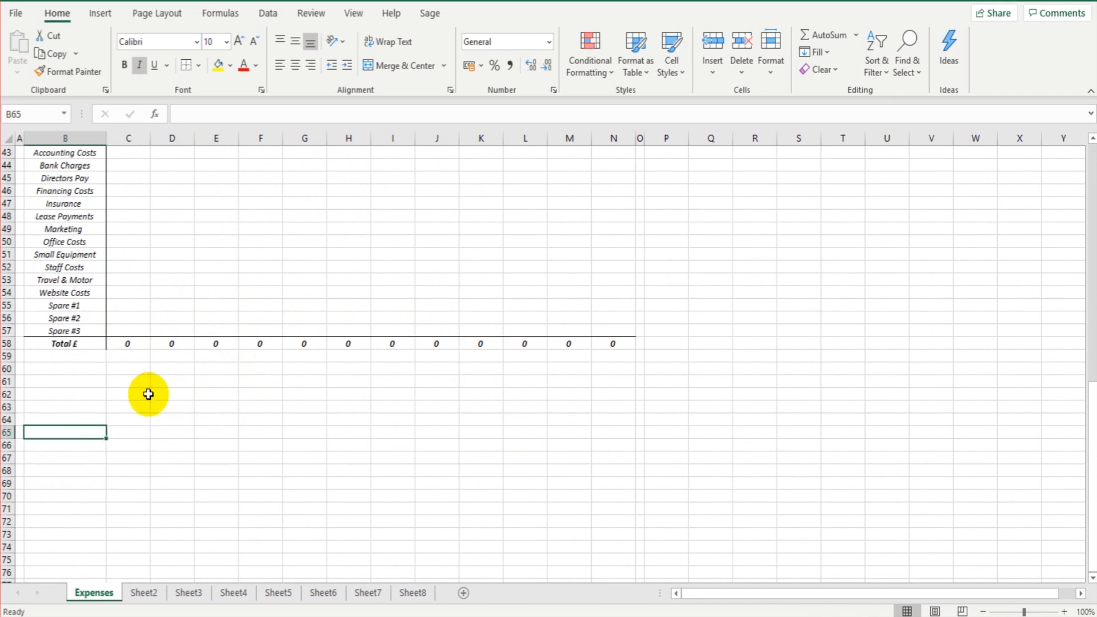
type("Year")
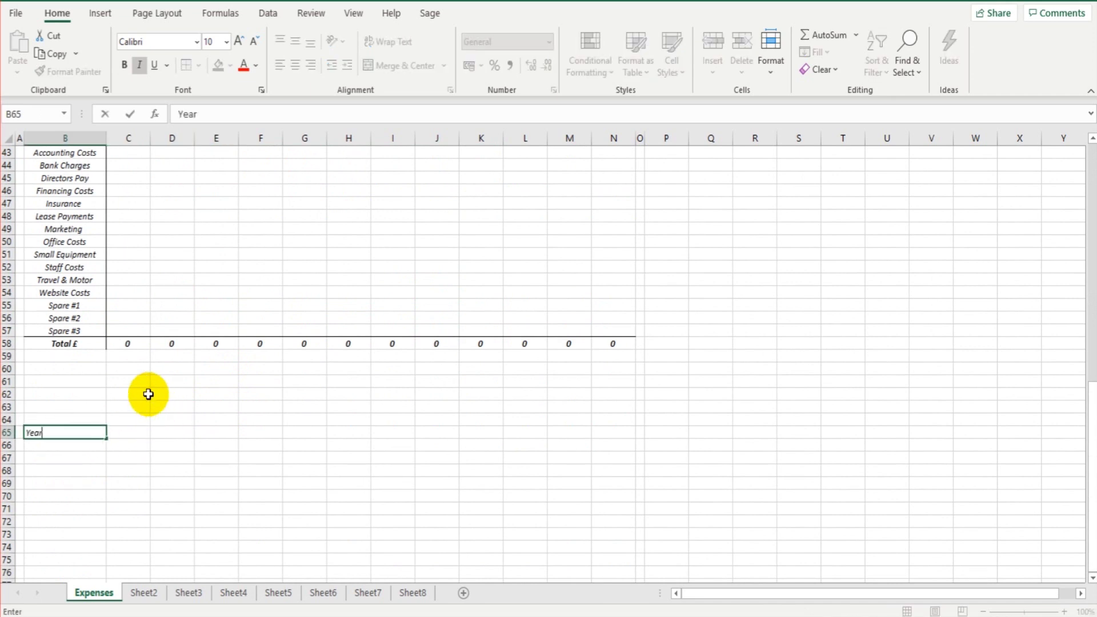
key("Return")
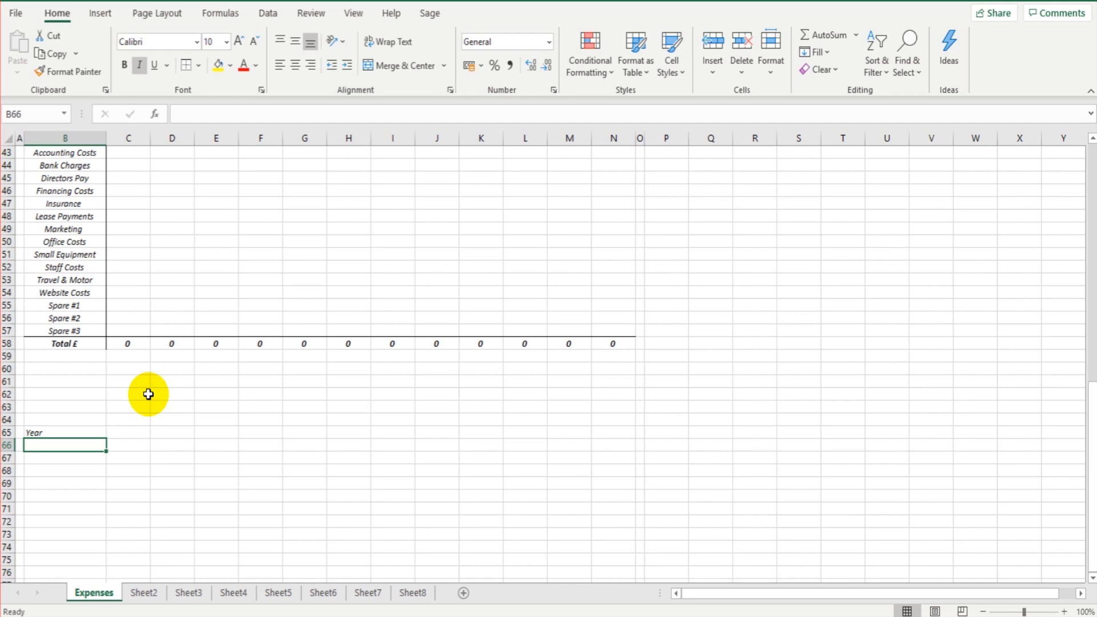
type("Y")
type("Ye")
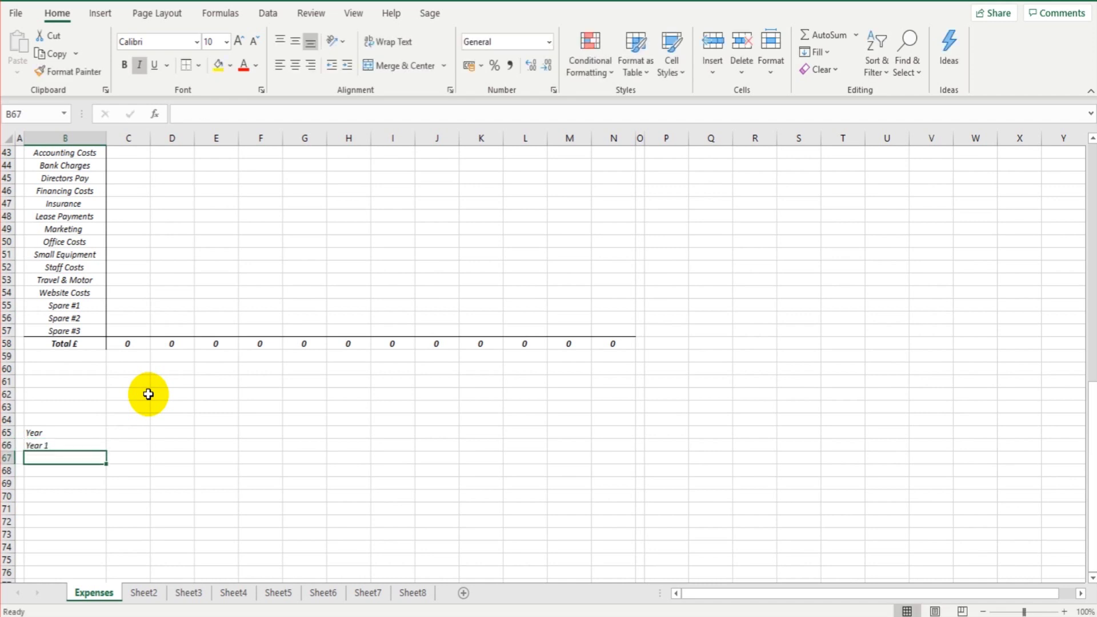
key("Return")
type("Year 3")
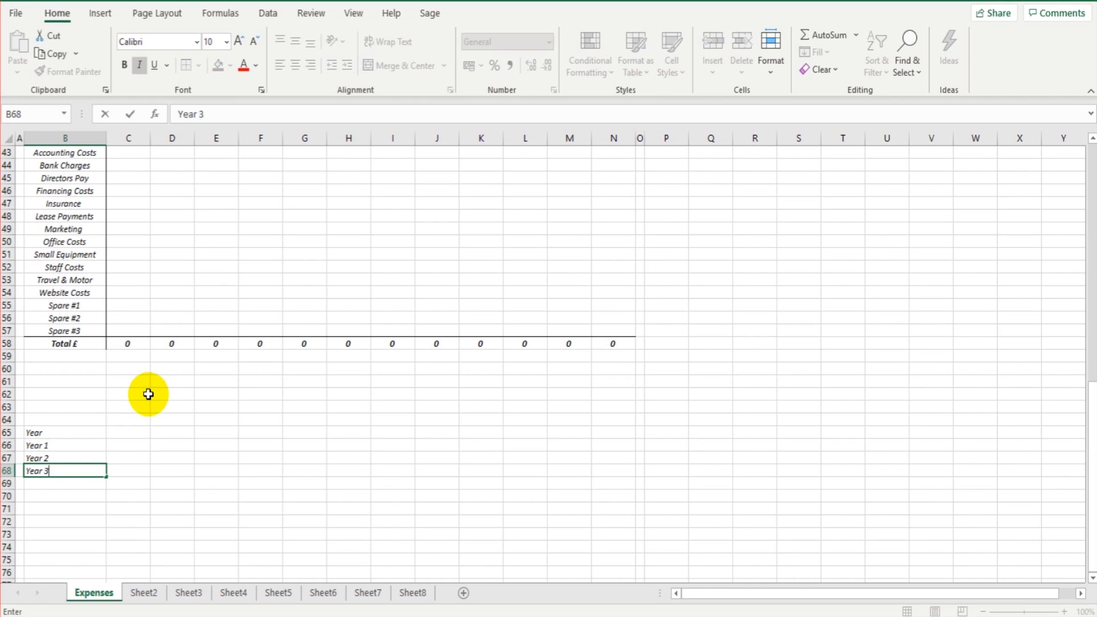
key("Up")
key("Up")
key("Up")
key("Right")
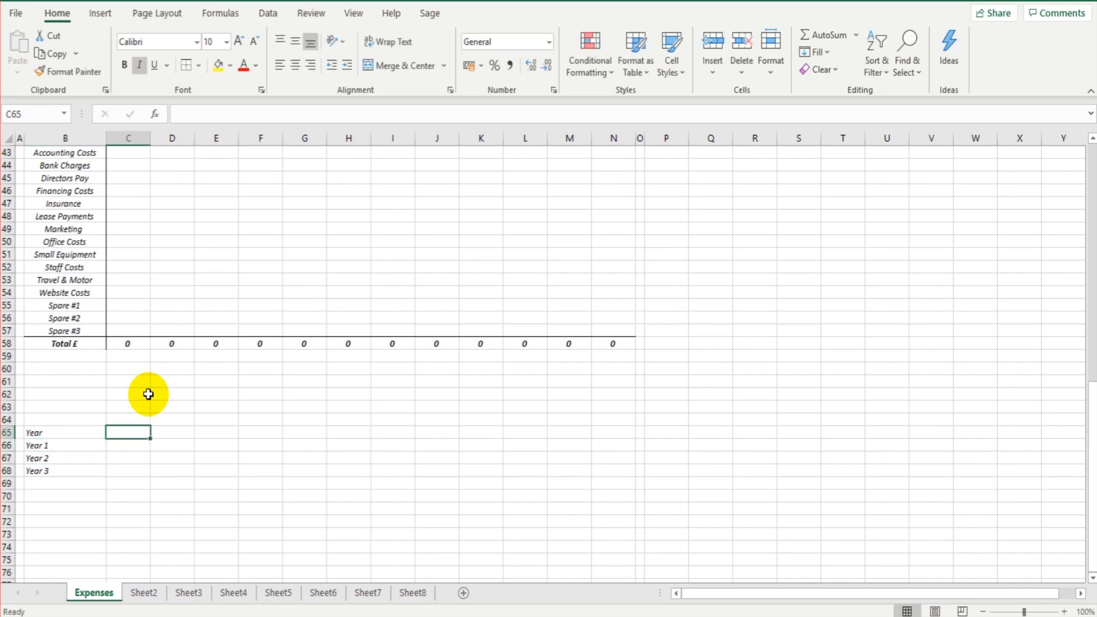
type("Total")
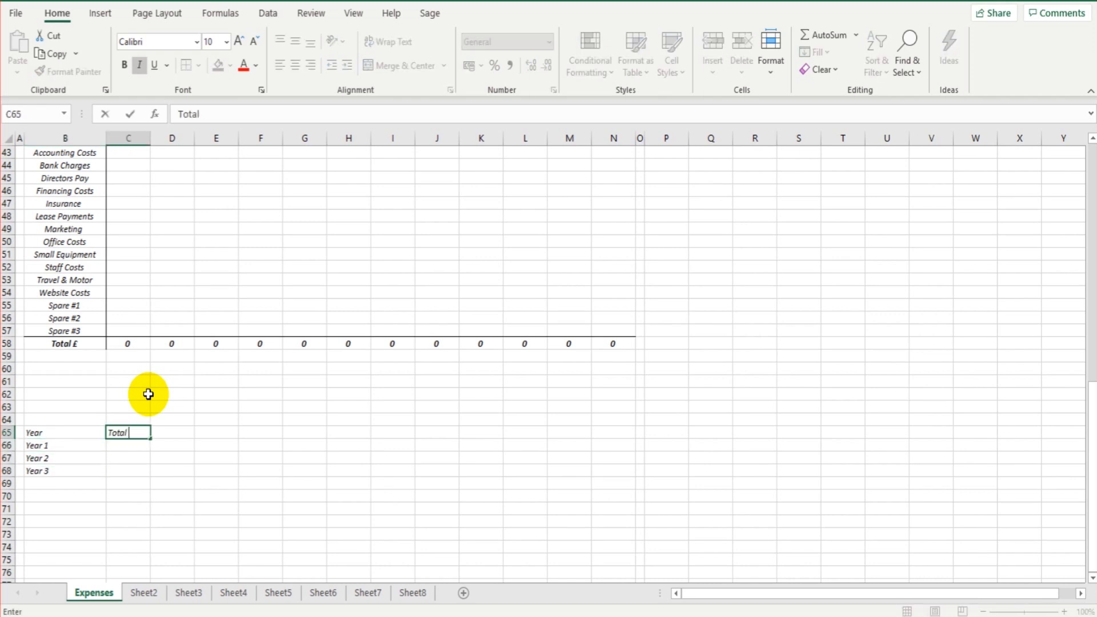
type(" £")
key("Return")
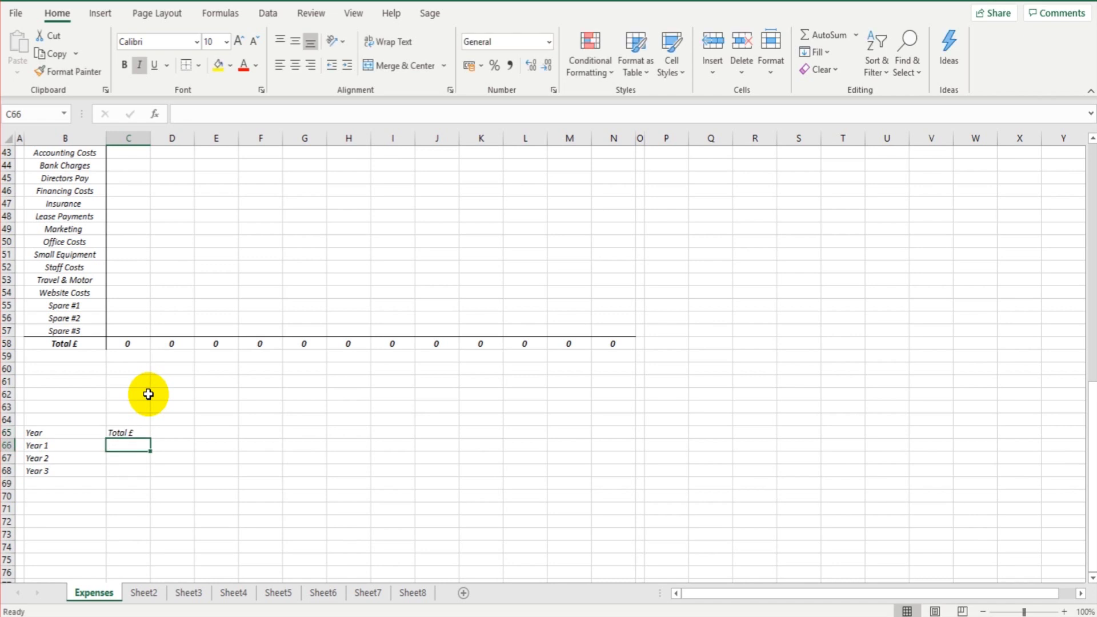
Enter =sum(C20:N20) in C66 to total the Year 1 Total £ row
type("=sum")
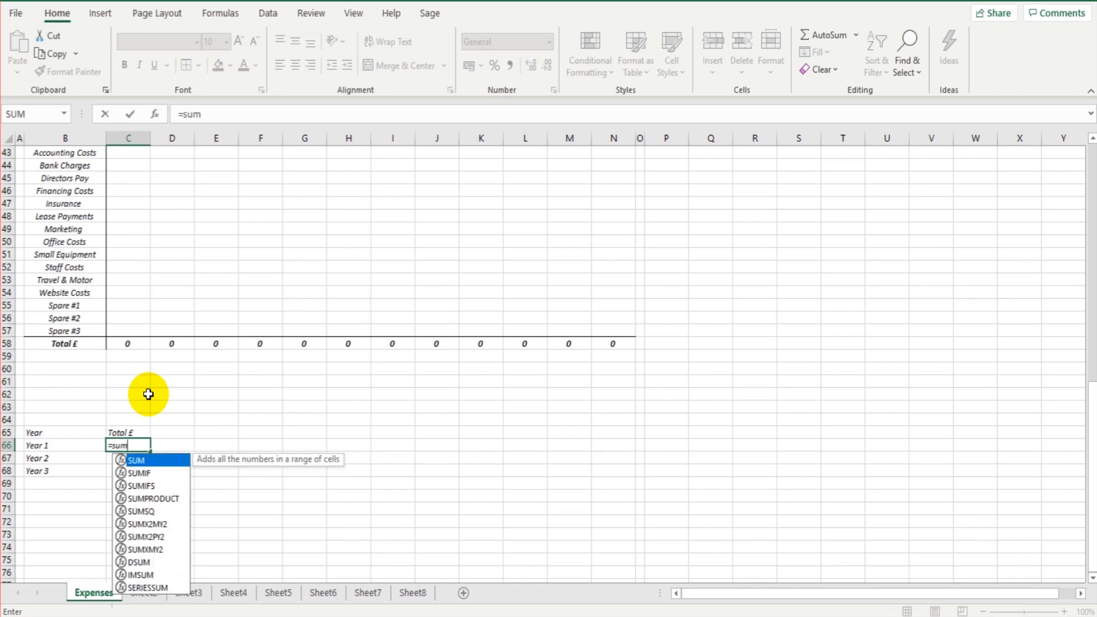
type("(")
scroll(239, 360, "up", 11)
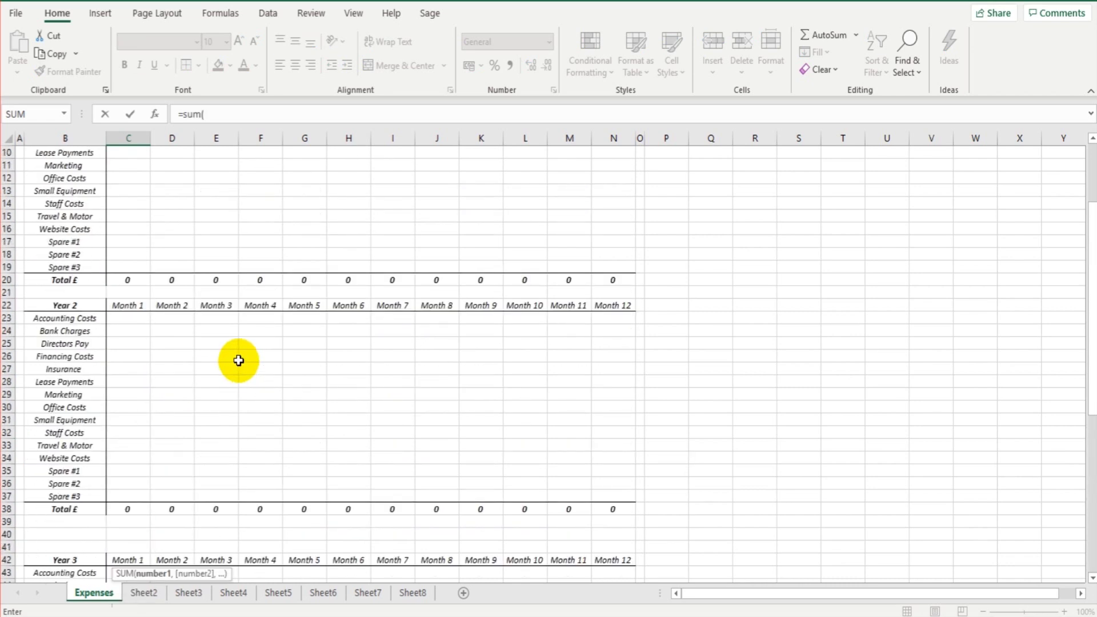
scroll(238, 360, "up", 3)
left_click_drag(128, 394, 613, 394)
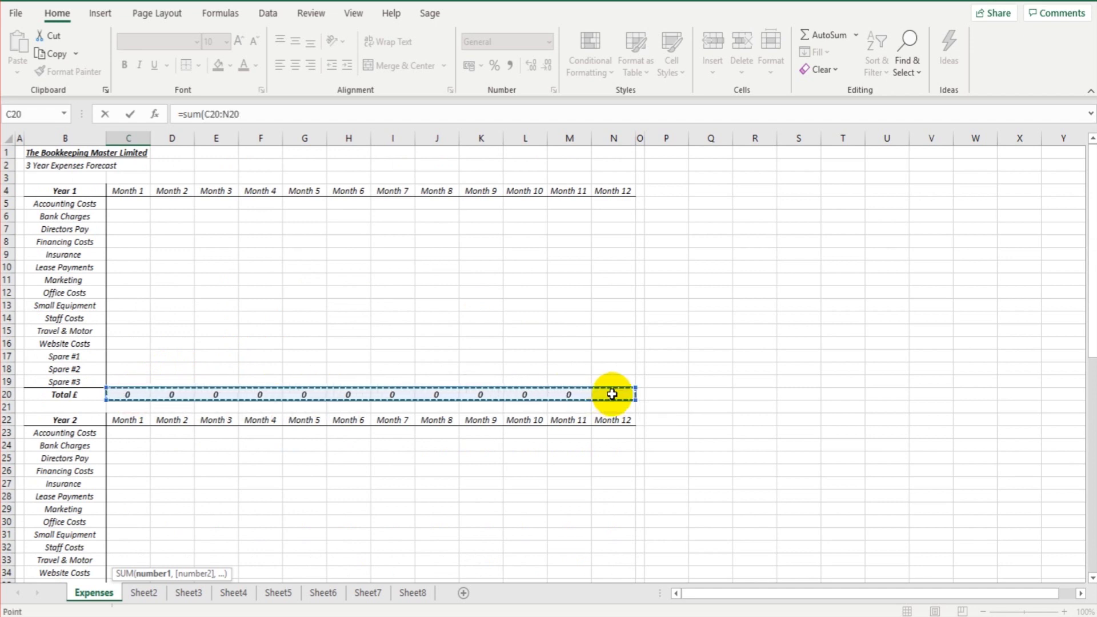
type(")")
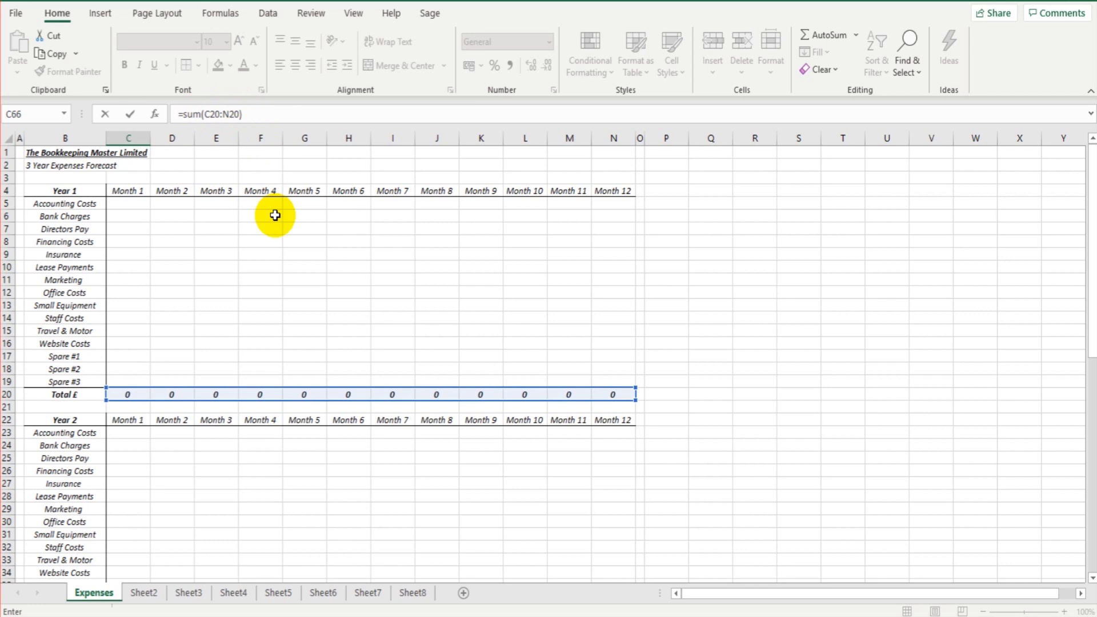
scroll(275, 214, "down", 13)
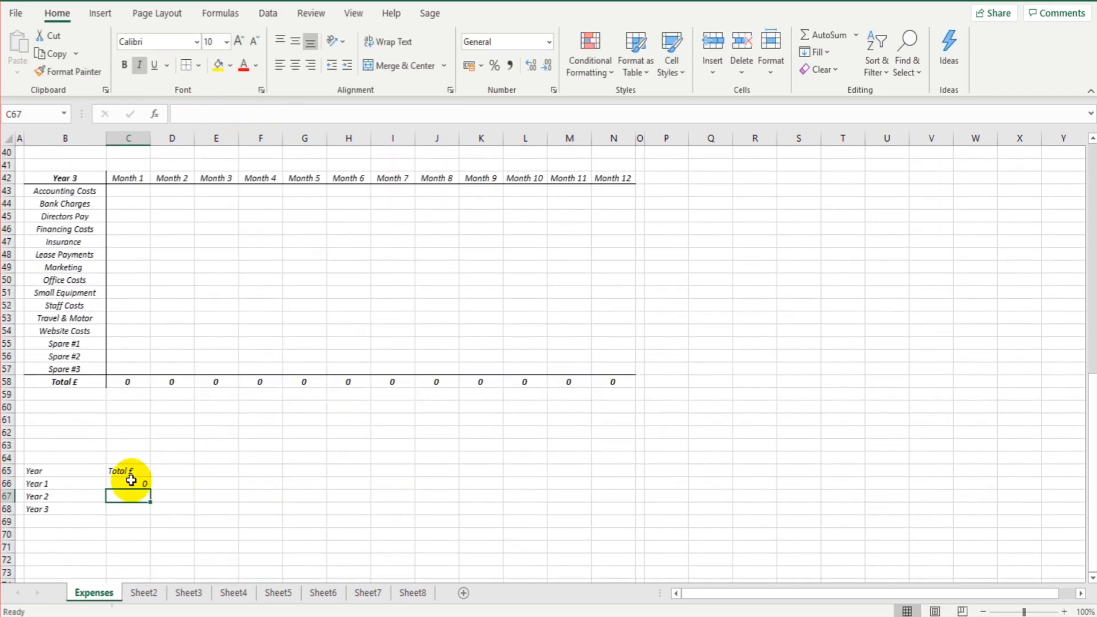
left_click(129, 483)
scroll(217, 467, "up", 13)
left_click(252, 294)
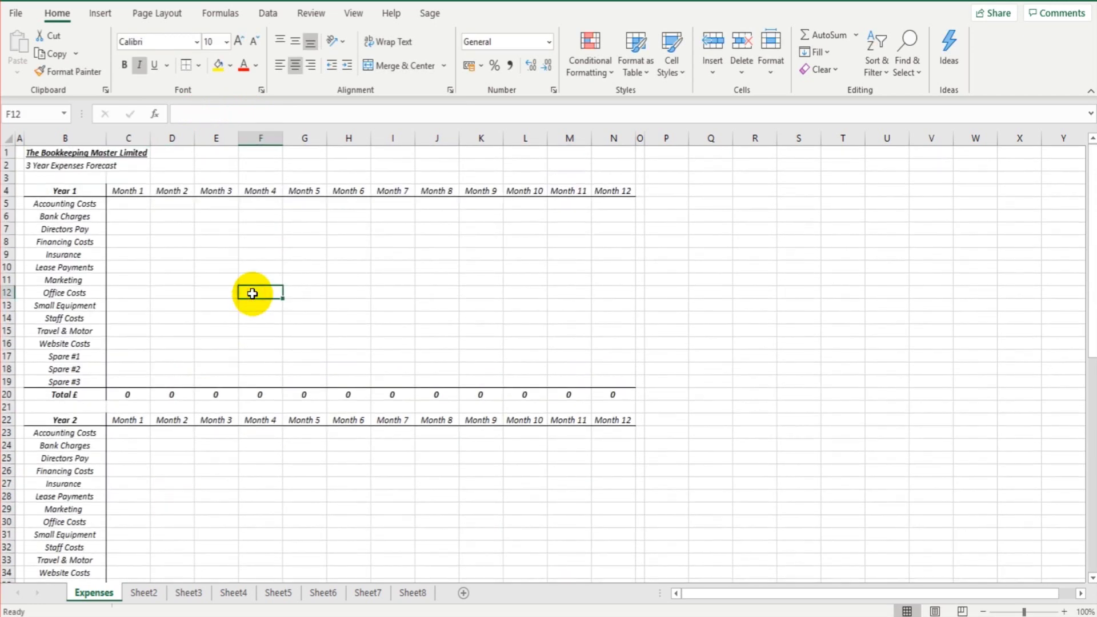
type("500")
key("Tab")
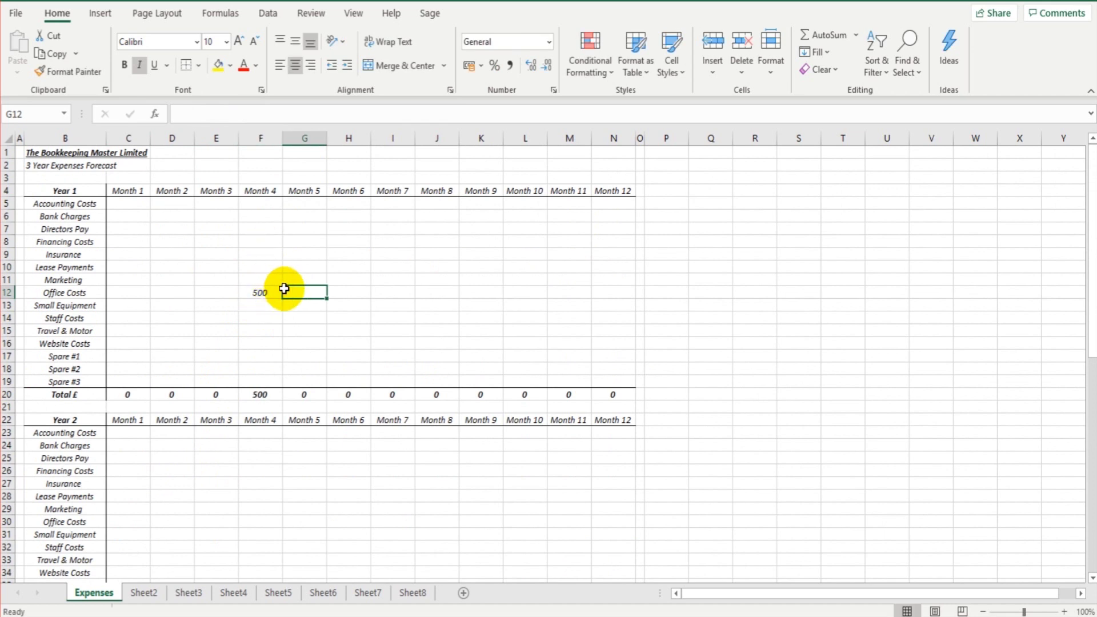
type("500")
key("Return")
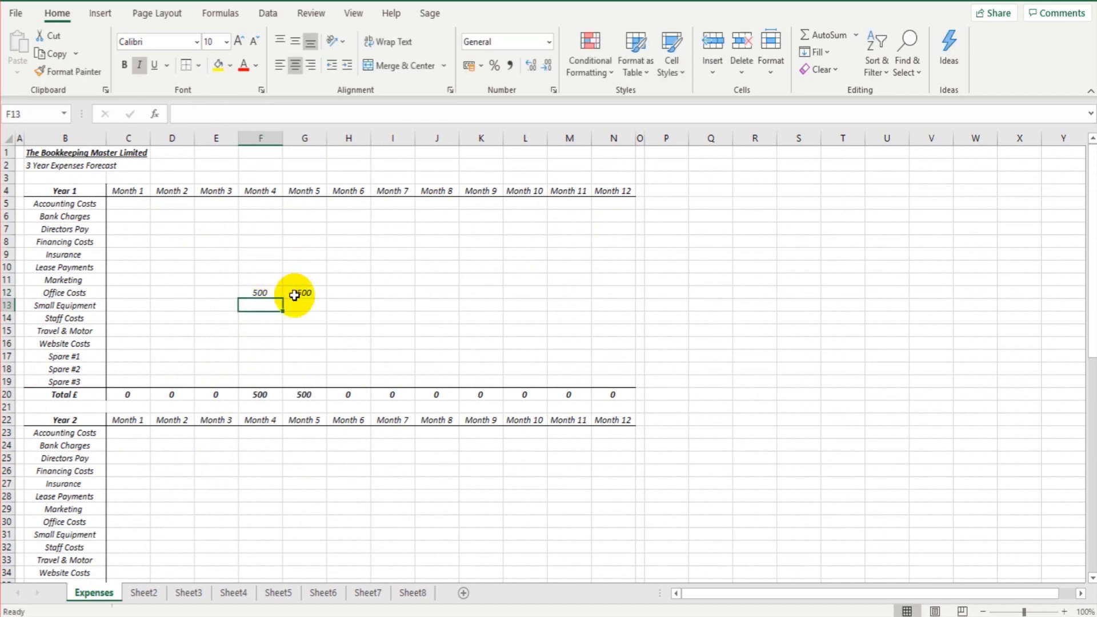
left_click(304, 394)
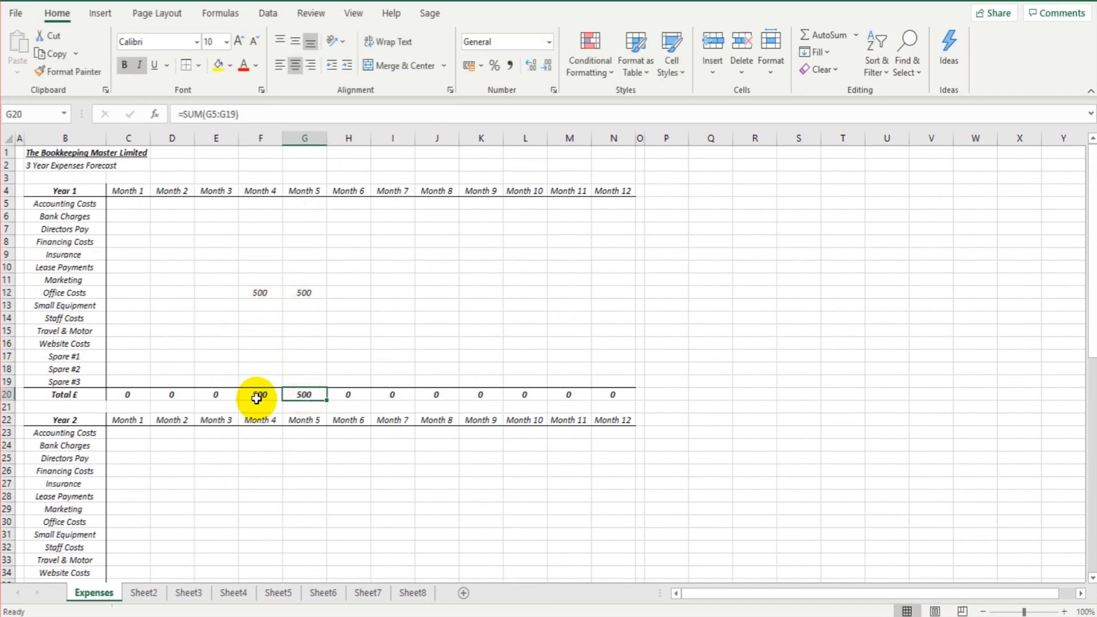
scroll(269, 369, "down", 16)
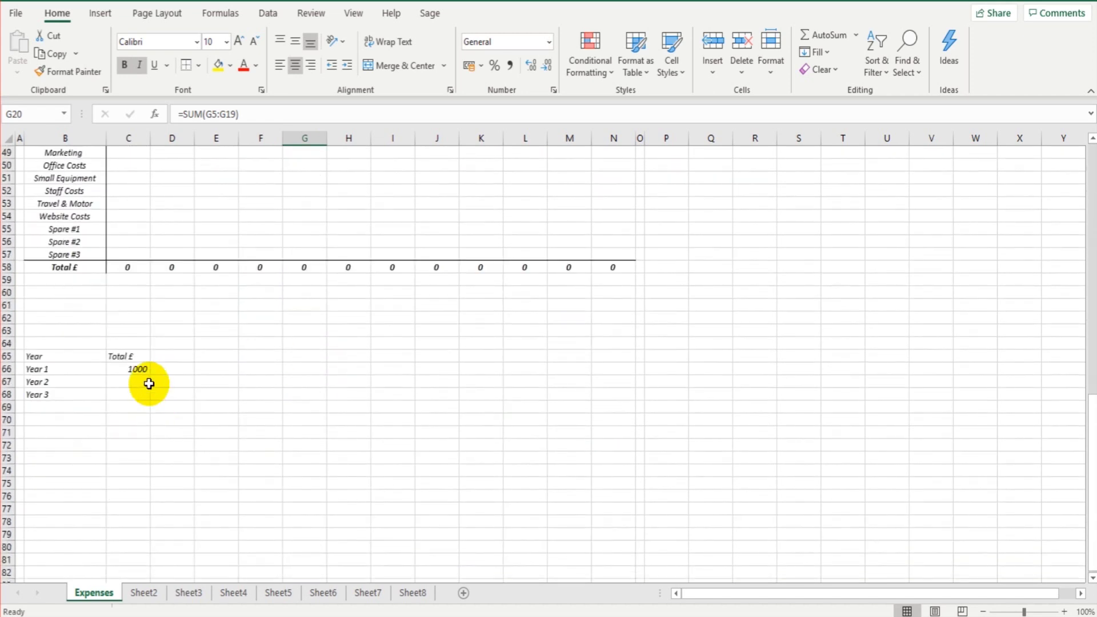
left_click(142, 371)
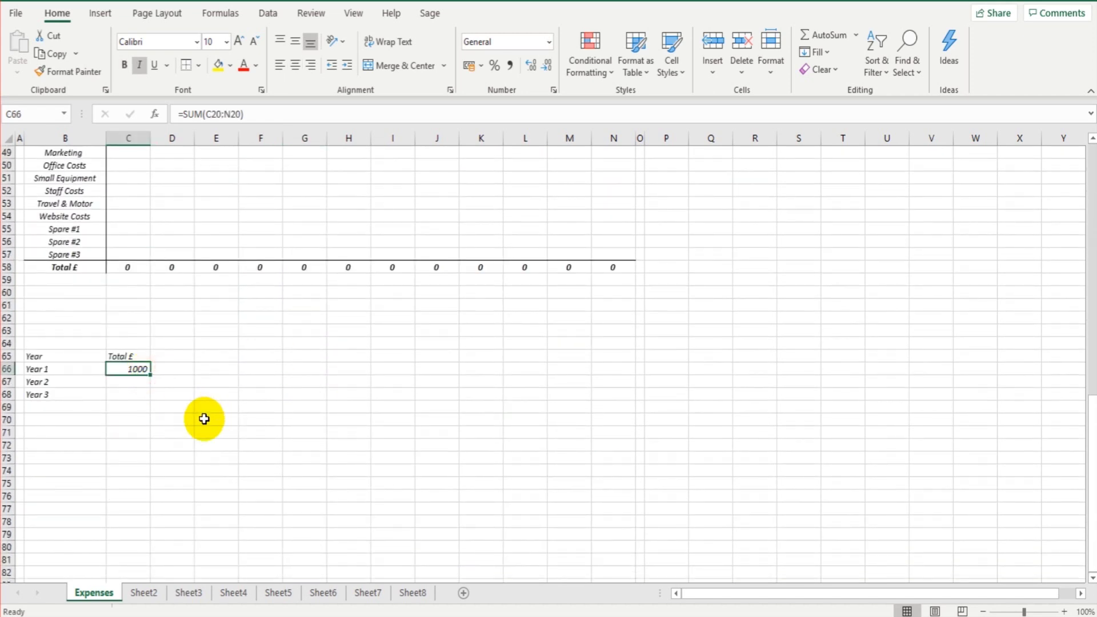
scroll(204, 419, "up", 15)
left_click_drag(258, 253, 301, 253)
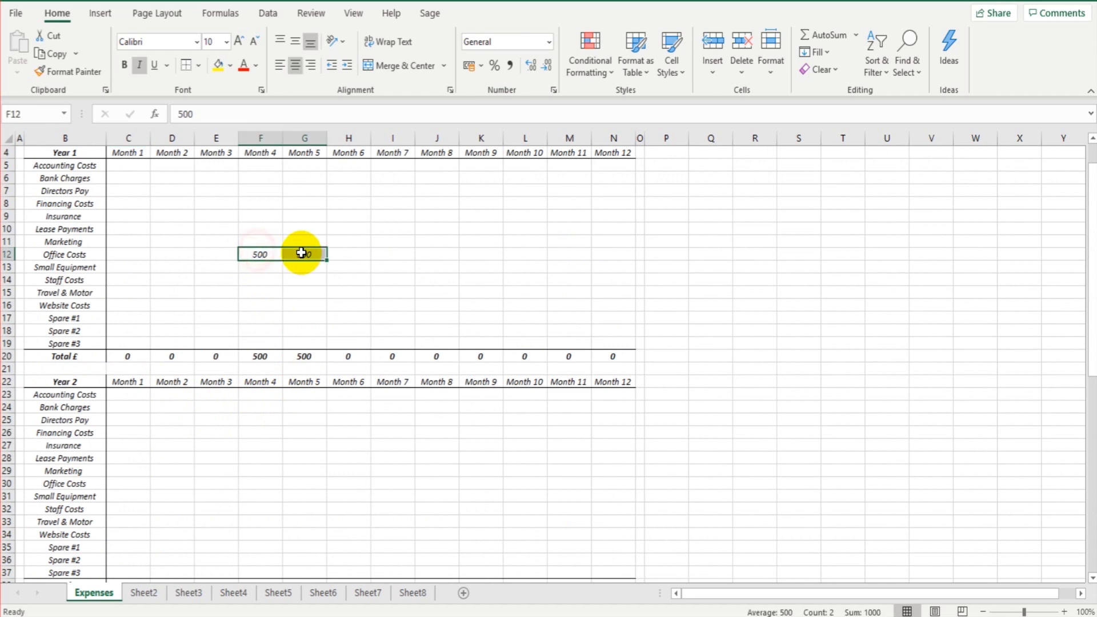
key("Delete")
scroll(287, 316, "down", 14)
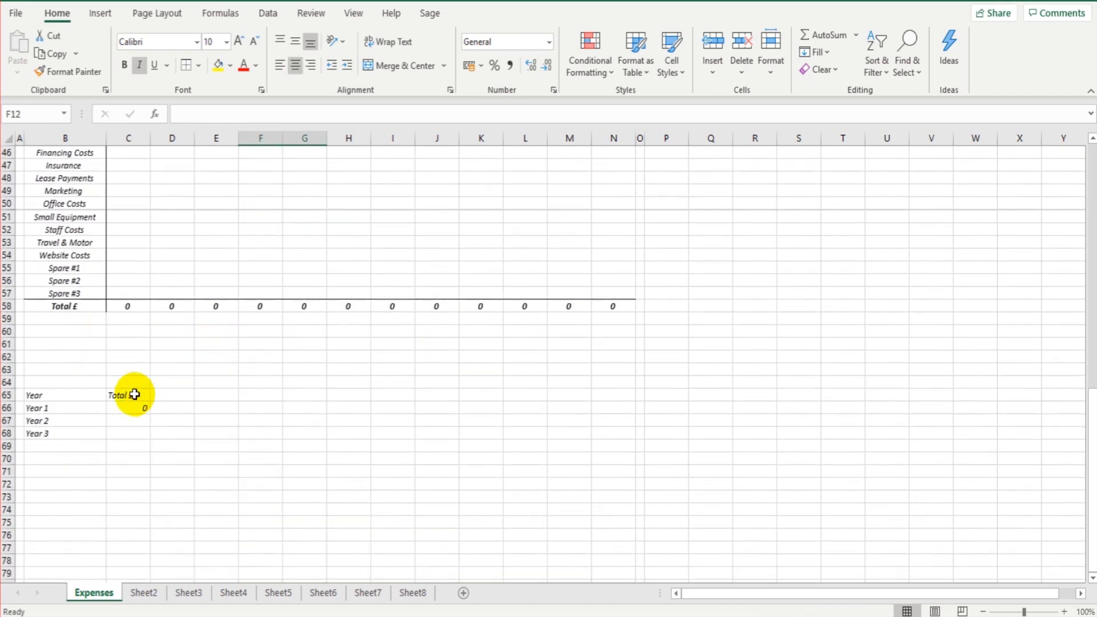
Enter =SUM(C38:N38) in C67 to total the Year 2 Total £ row
left_click(132, 419)
type("=")
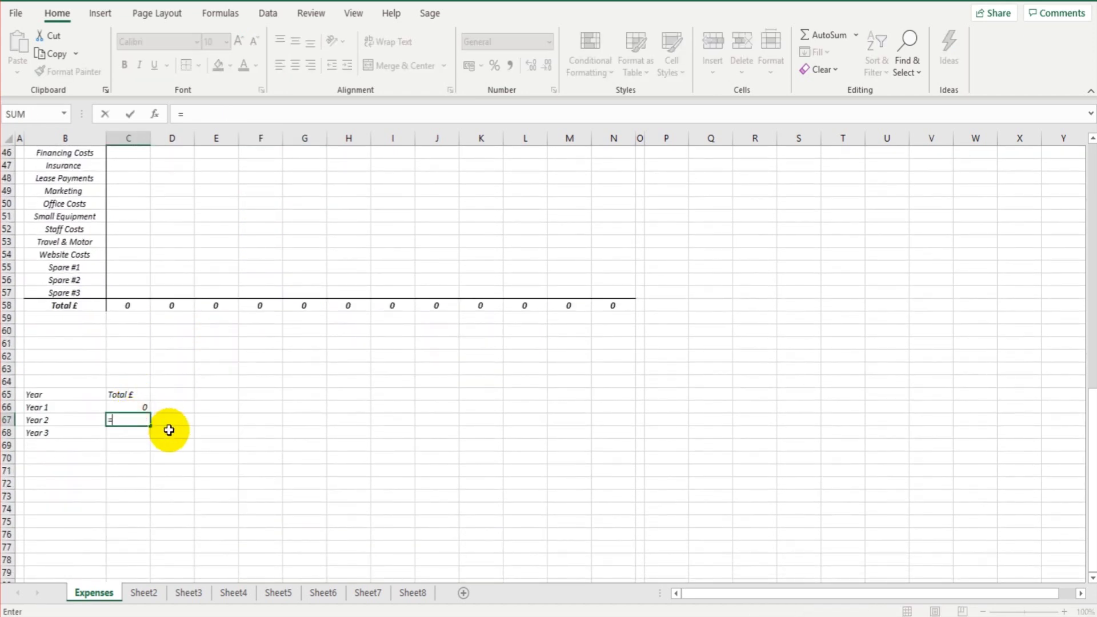
type("sum(")
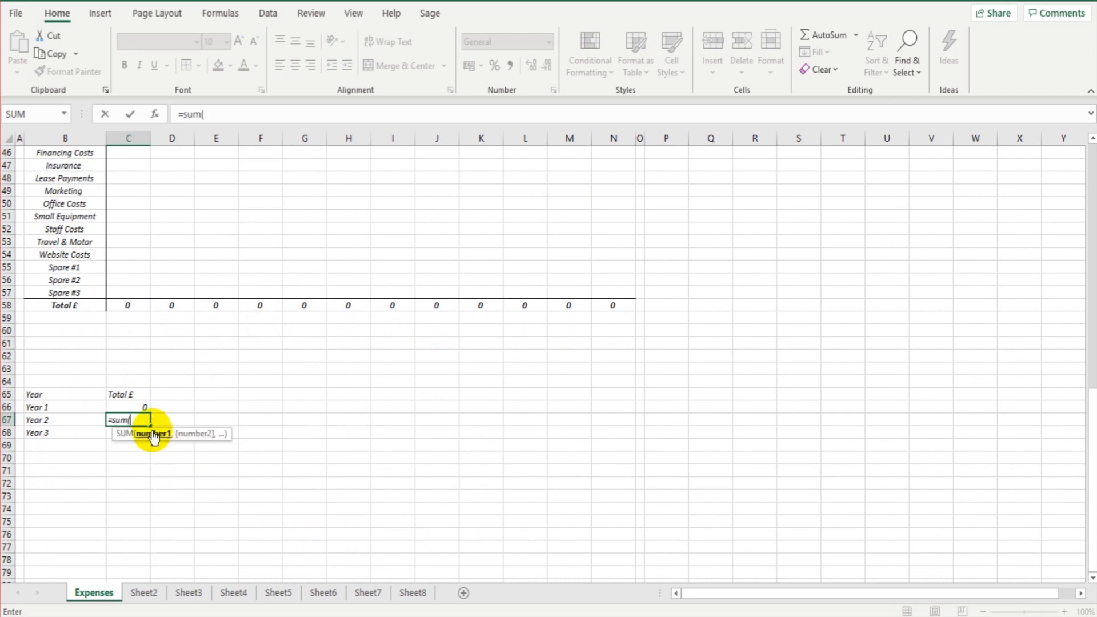
scroll(174, 425, "up", 4)
scroll(172, 417, "up", 4)
left_click_drag(132, 360, 608, 355)
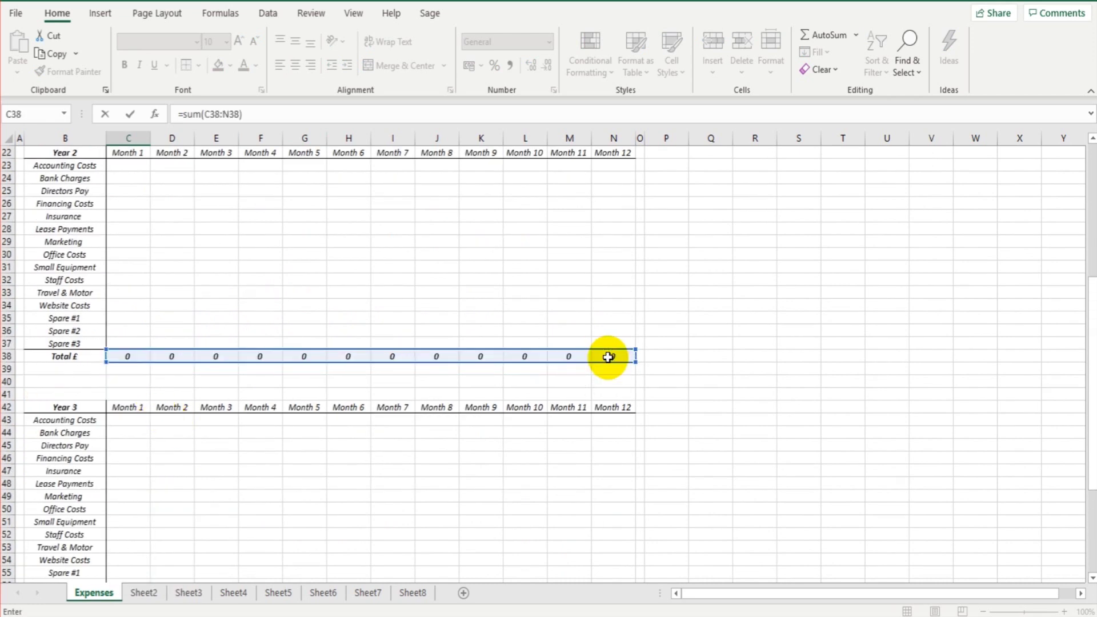
key("Return")
scroll(330, 407, "down", 1)
Enter =SUM(C58:N58) in C68 to total the Year 3 Total £ row
type("=")
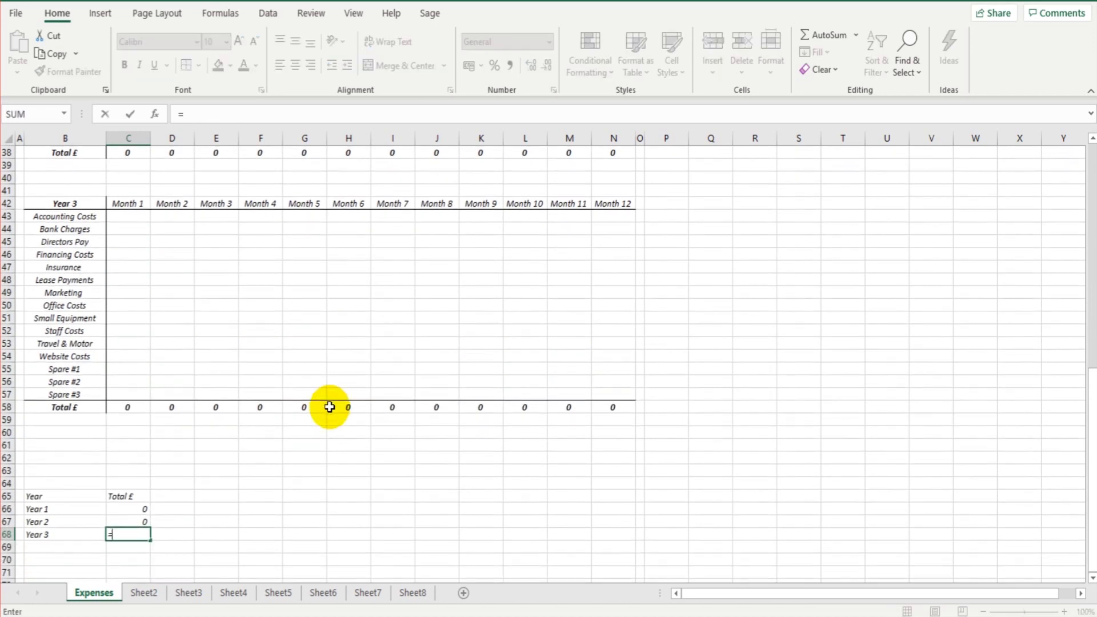
type("sum(")
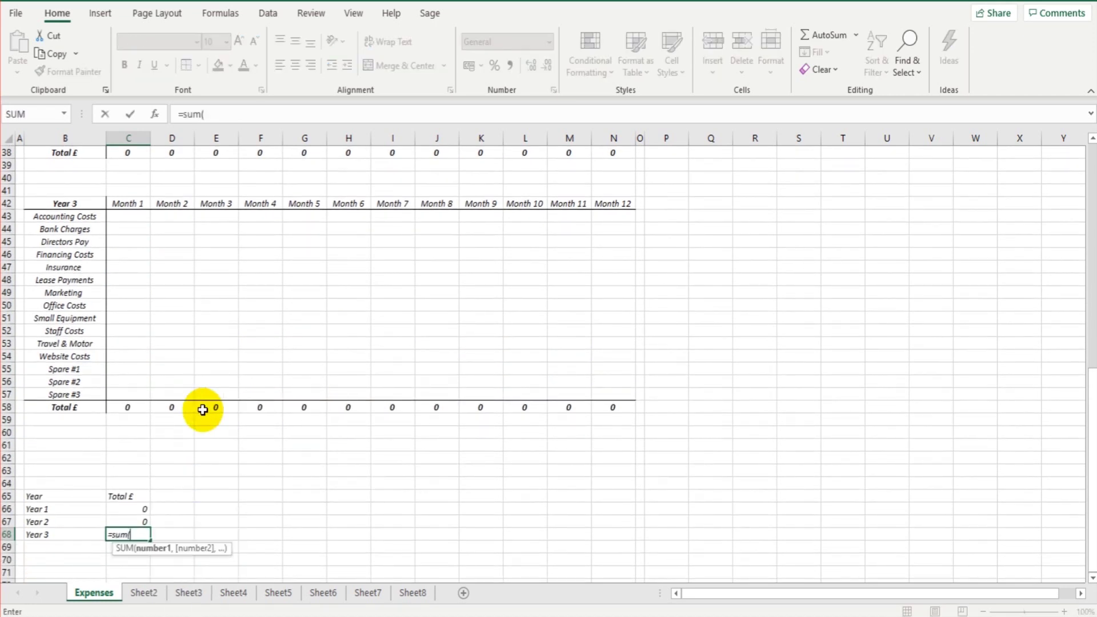
left_click_drag(130, 408, 603, 410)
type(")")
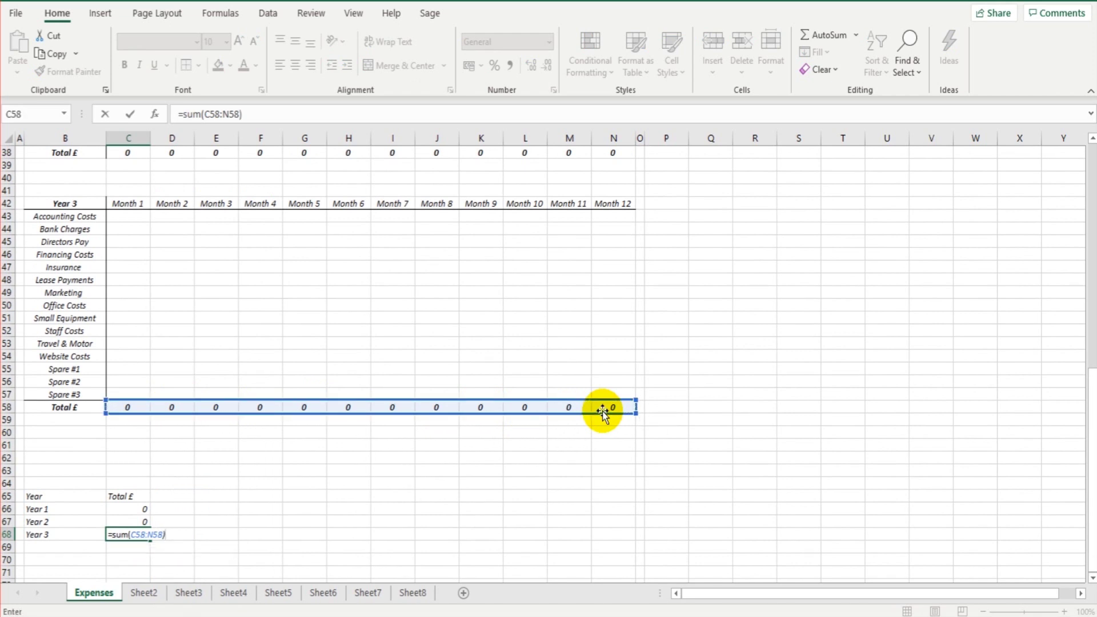
key("Return")
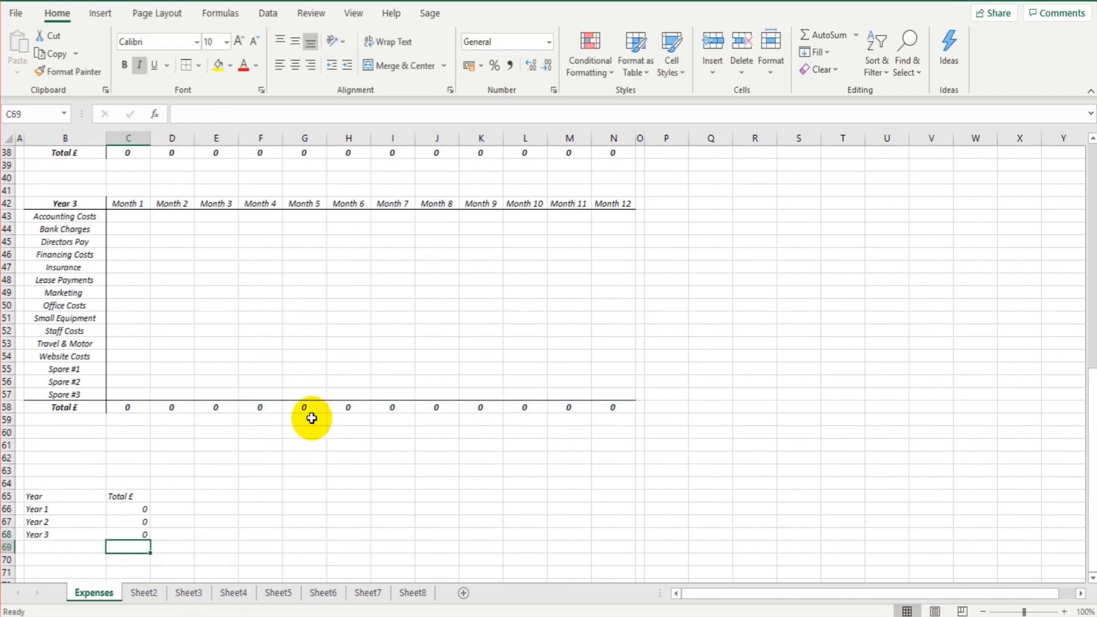
scroll(172, 490, "down", 1)
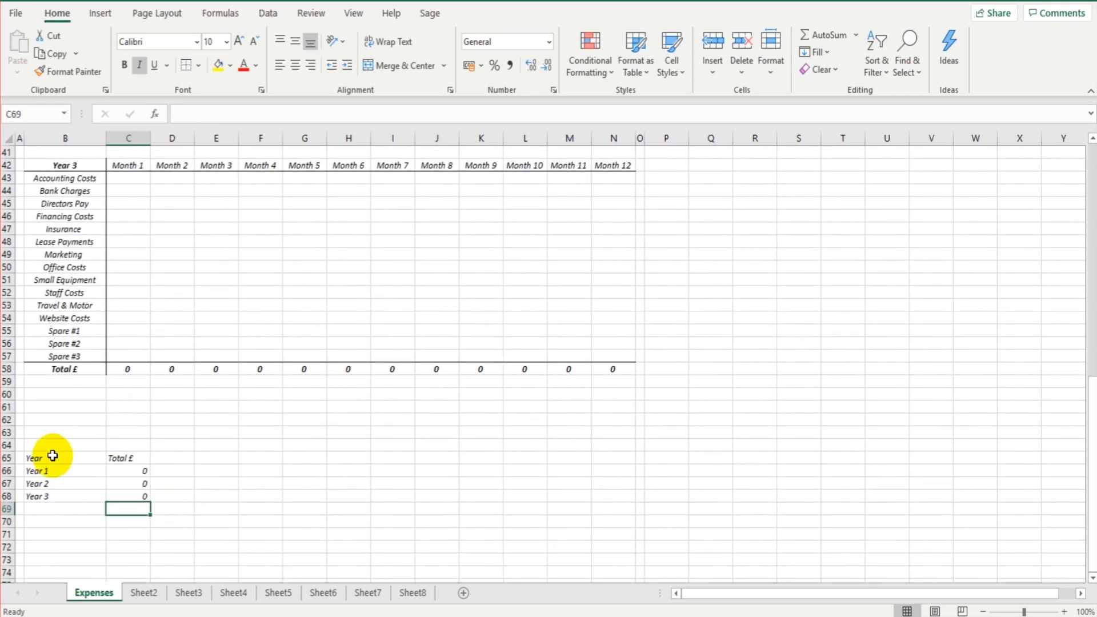
Make the Year and Total £ headings in B65:C65 centred, bold and underlined
left_click_drag(51, 455, 120, 455)
left_click(292, 72)
left_click(125, 66)
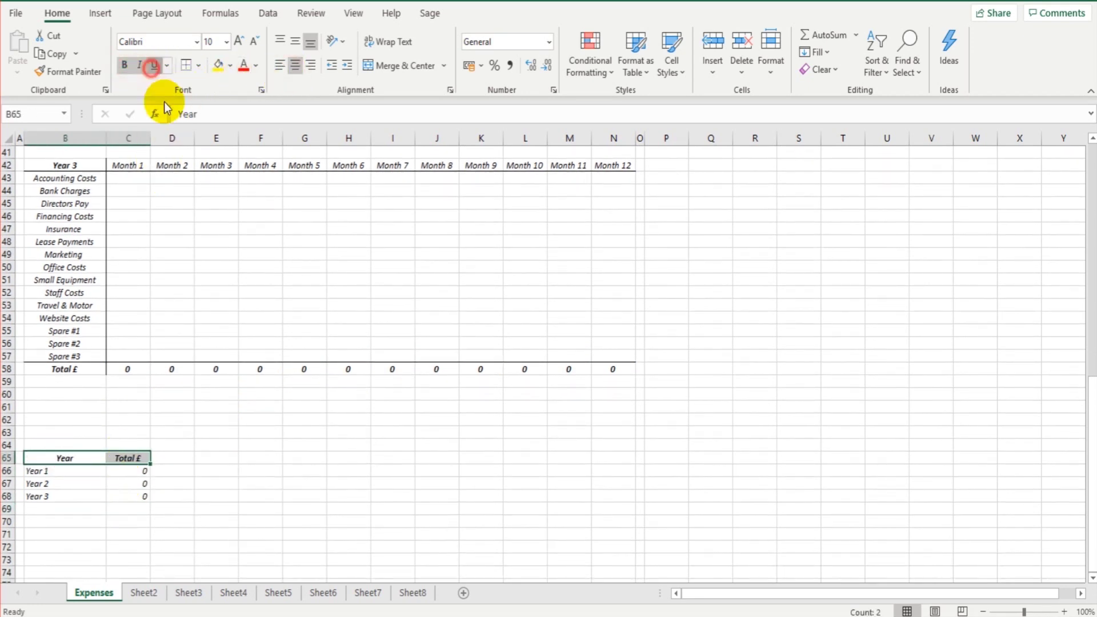
left_click(208, 334)
Centre the Year 1–3 labels and their totals in B66:C68
left_click_drag(66, 472, 130, 496)
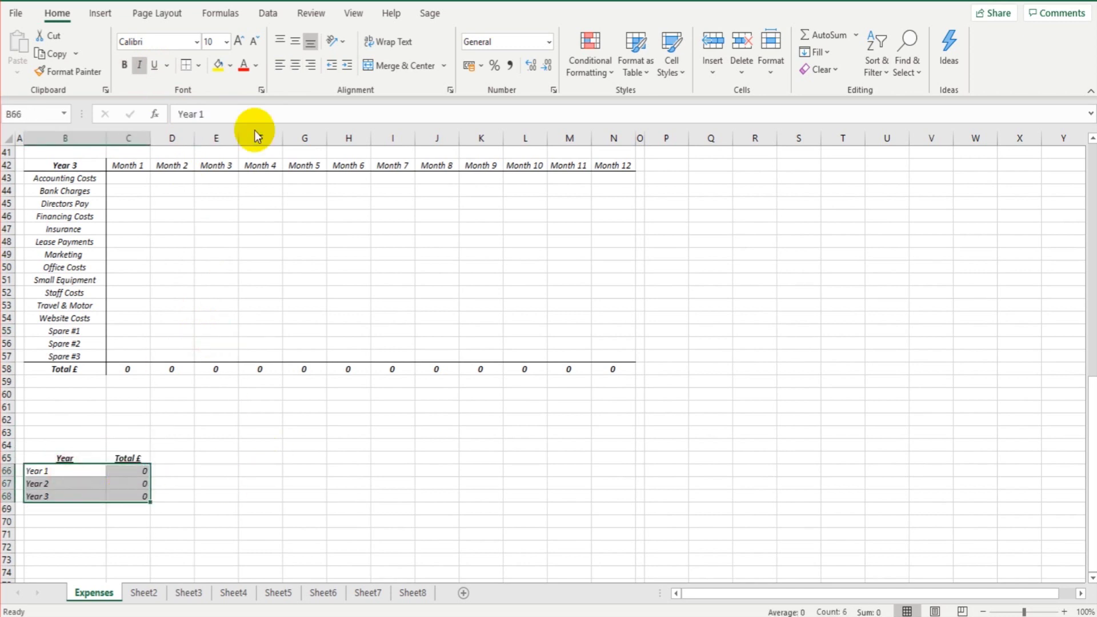
left_click(294, 65)
left_click(265, 439)
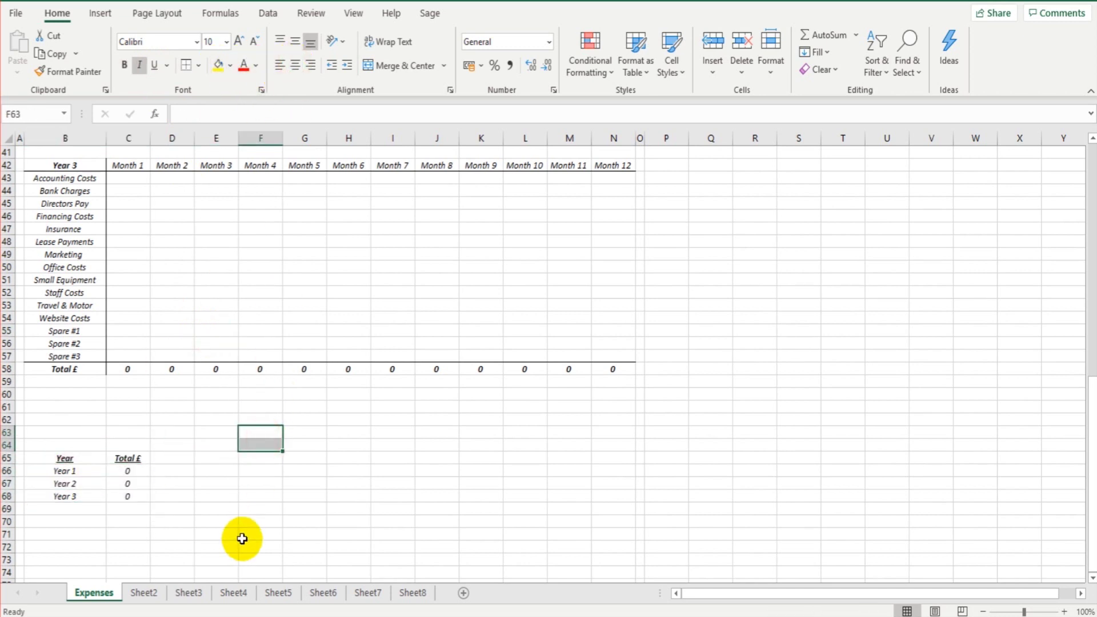
left_click(238, 522)
scroll(239, 525, "up", 13)
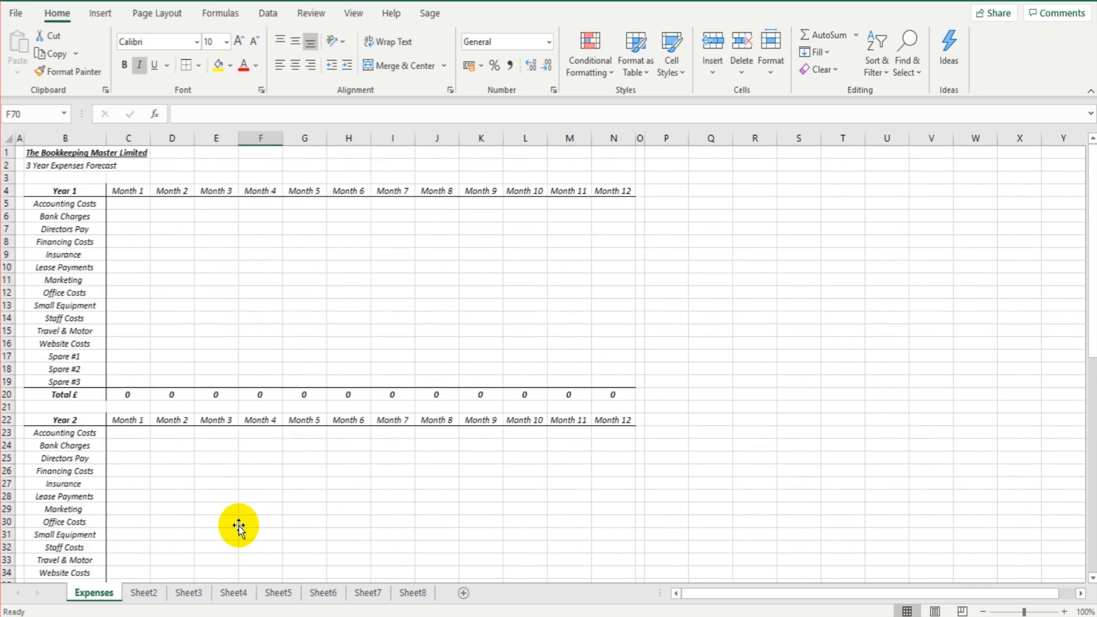
scroll(194, 497, "down", 4)
scroll(197, 500, "up", 4)
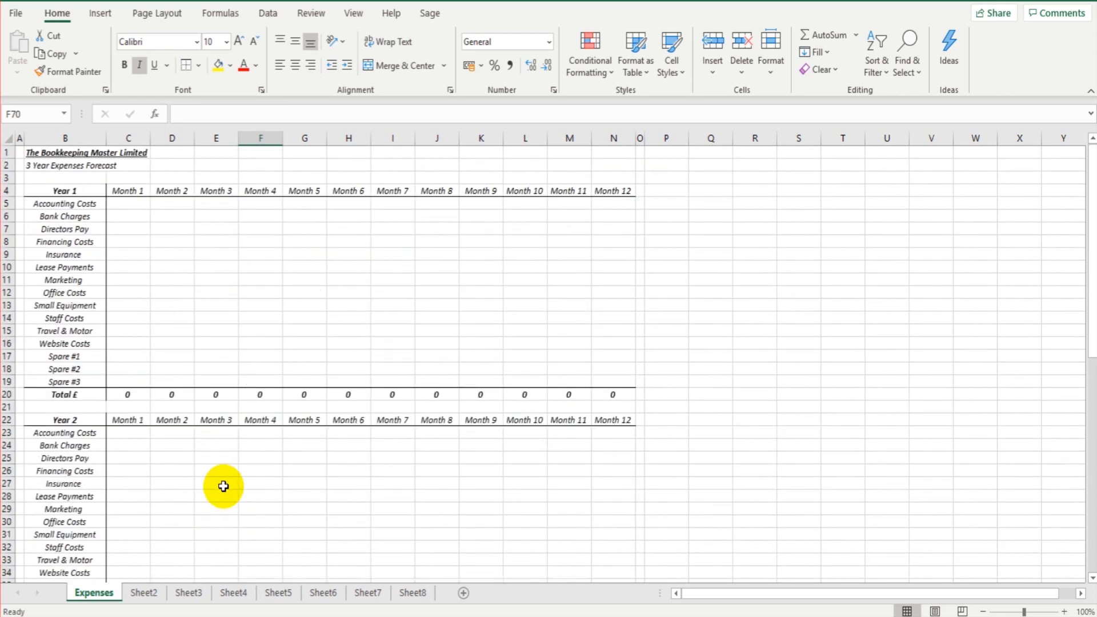
scroll(240, 461, "down", 10)
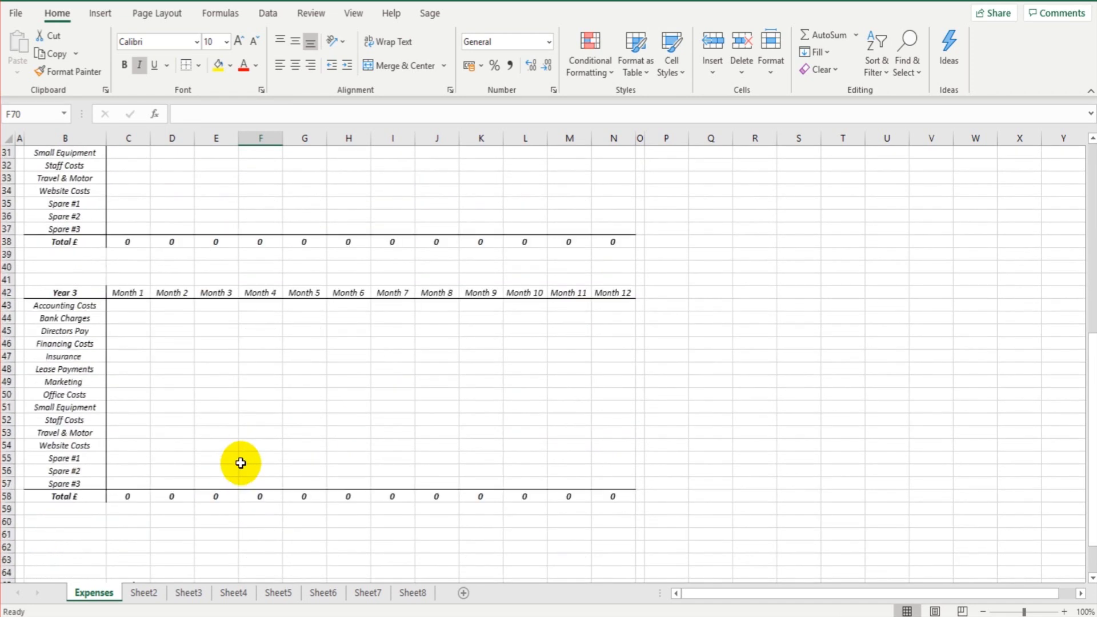
left_click(220, 369)
type("500")
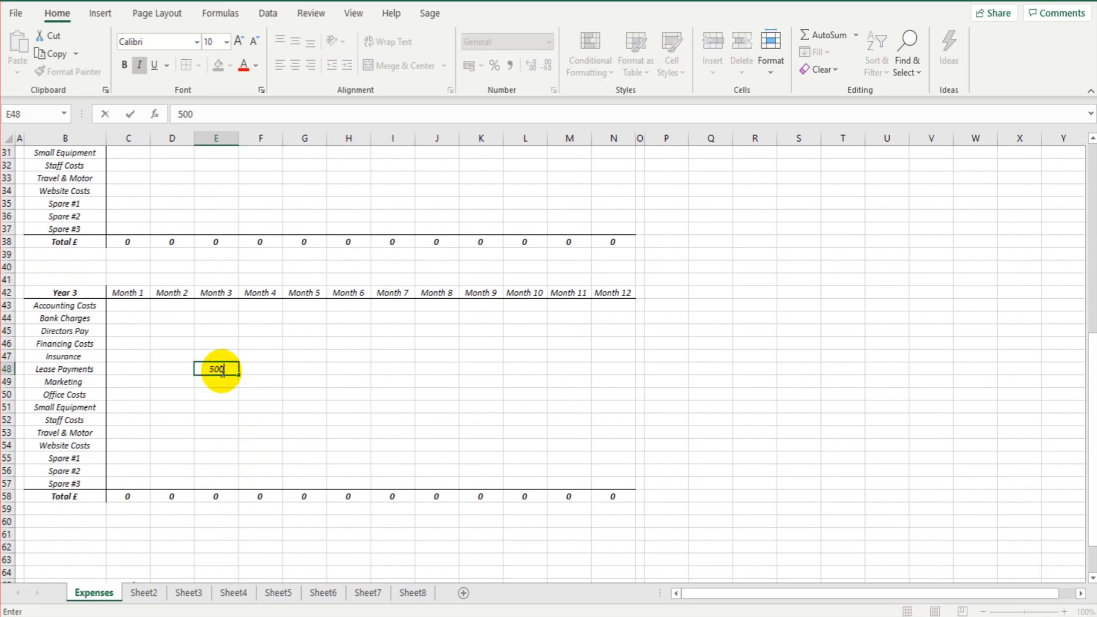
key("Right")
key("Right")
key("Right")
type("500")
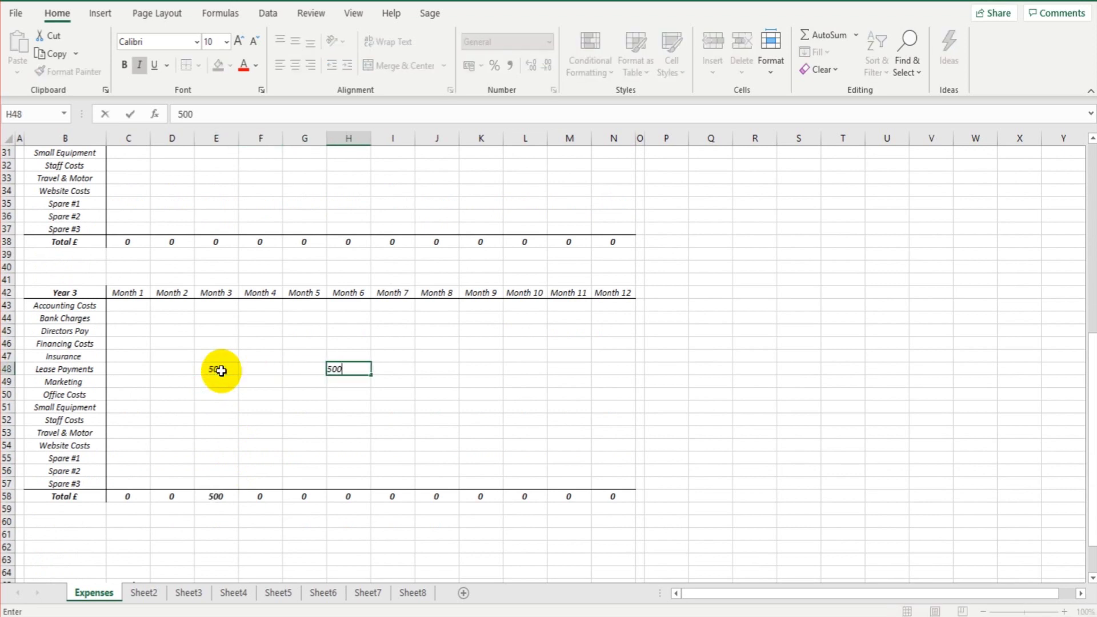
key("Left")
key("Down")
key("Left")
key("Down")
type("200")
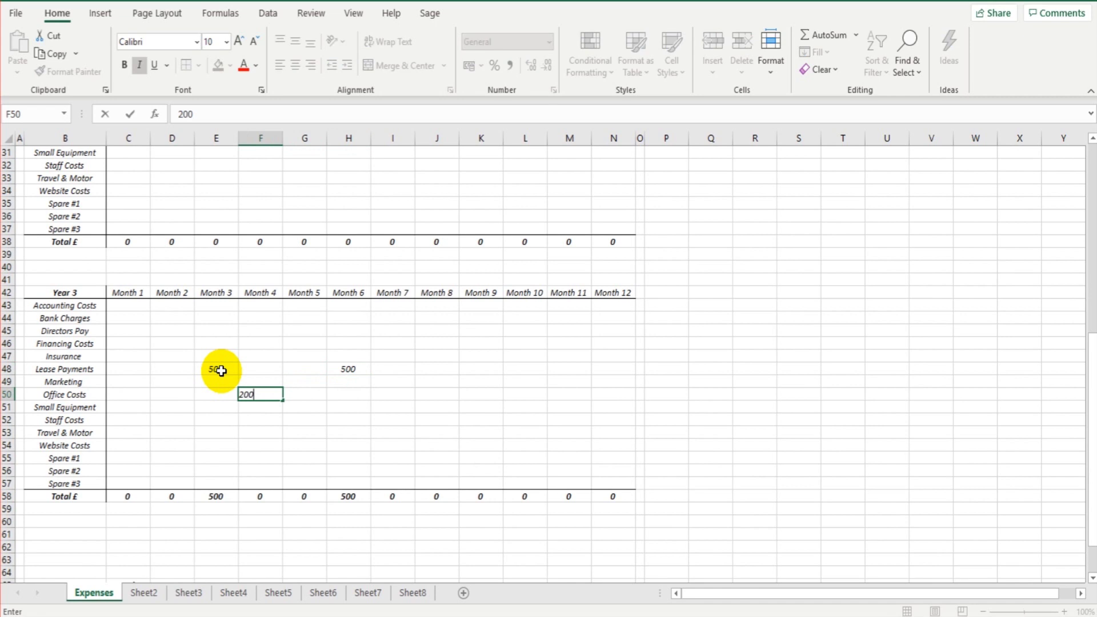
key("Return")
scroll(306, 422, "down", 1)
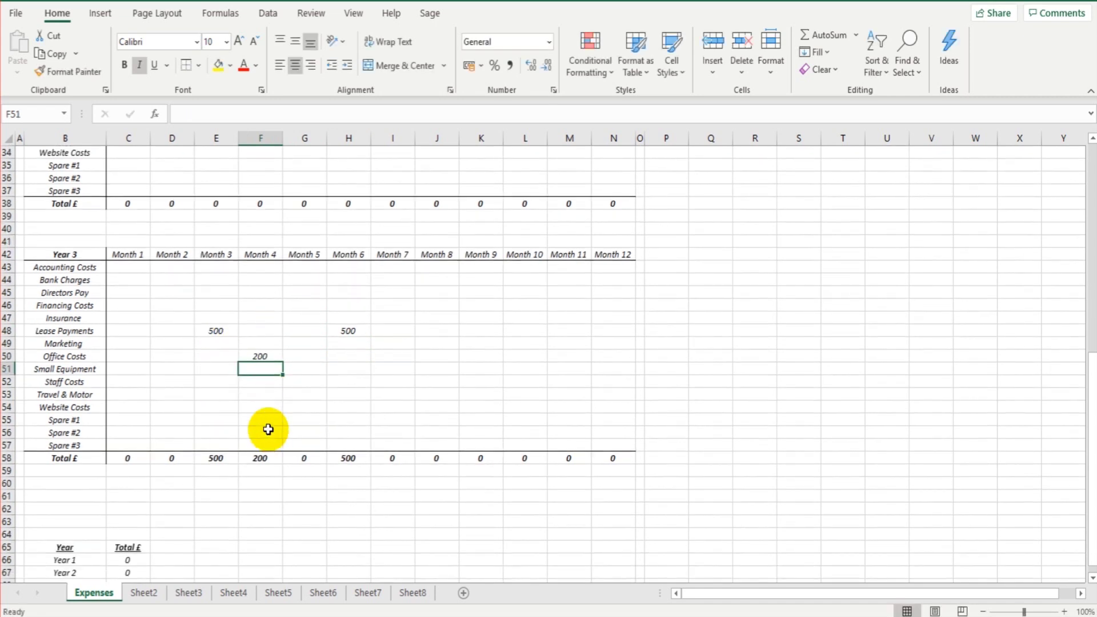
left_click_drag(216, 464, 343, 458)
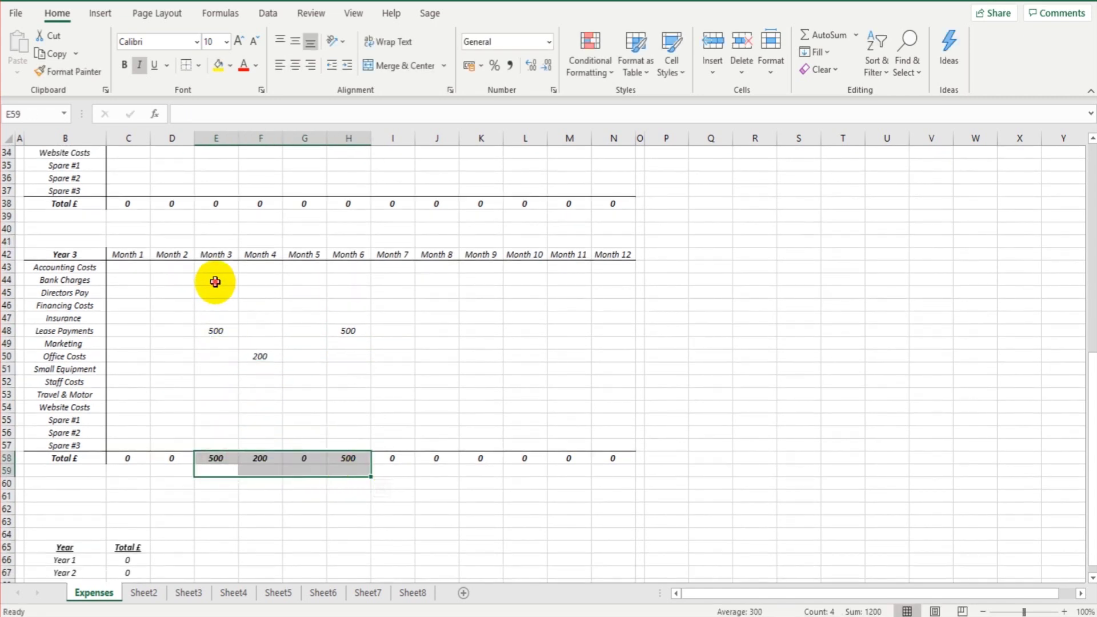
left_click_drag(216, 282, 200, 485)
left_click_drag(247, 291, 253, 432)
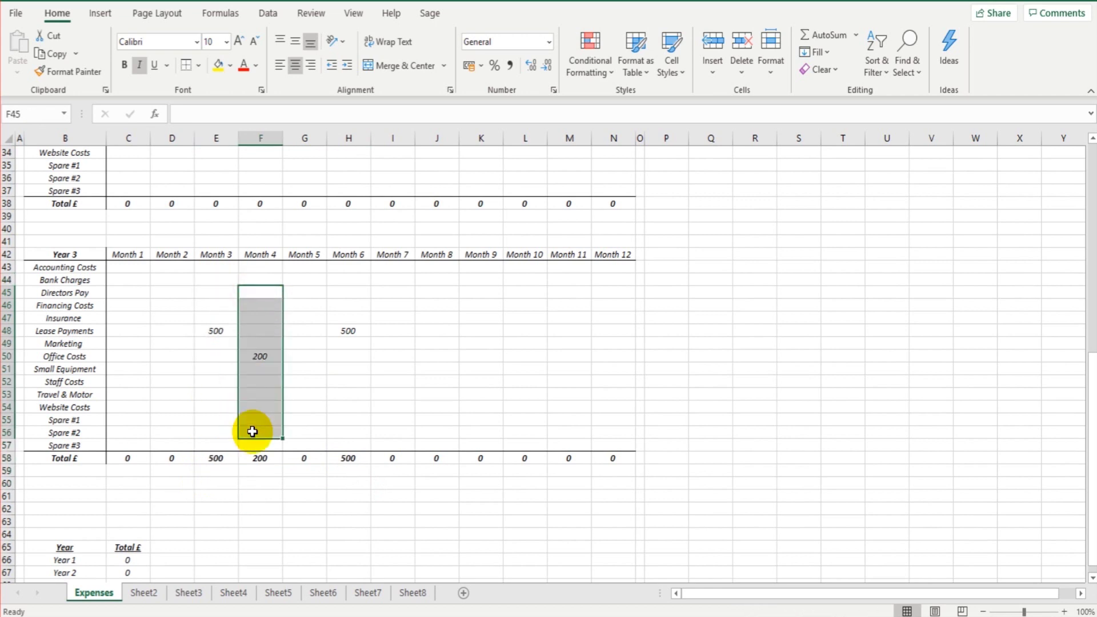
left_click(330, 432)
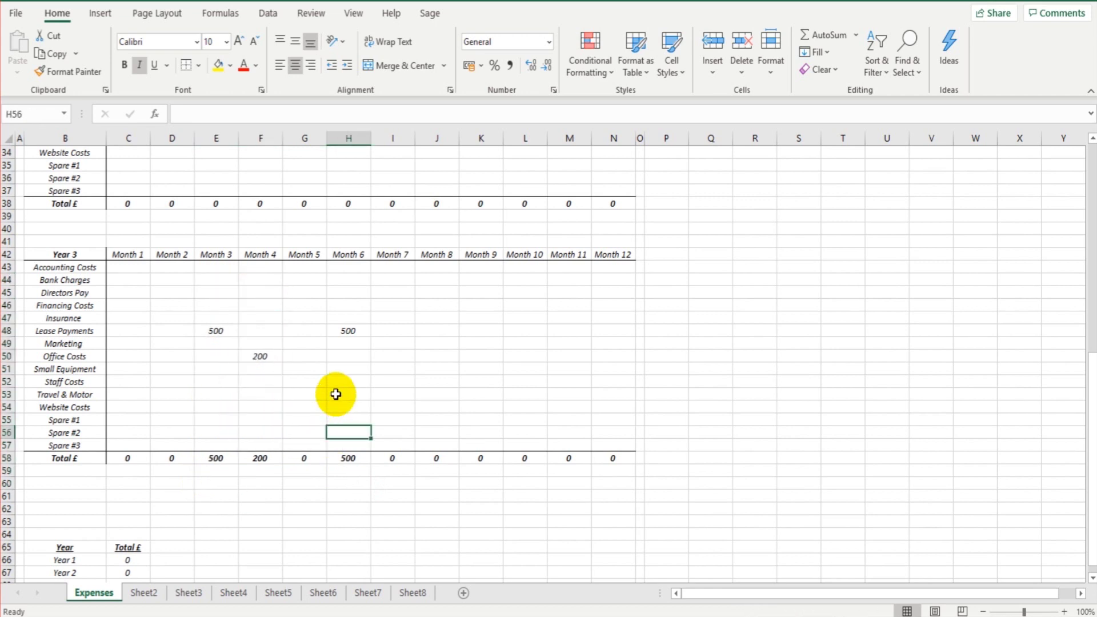
scroll(335, 394, "down", 4)
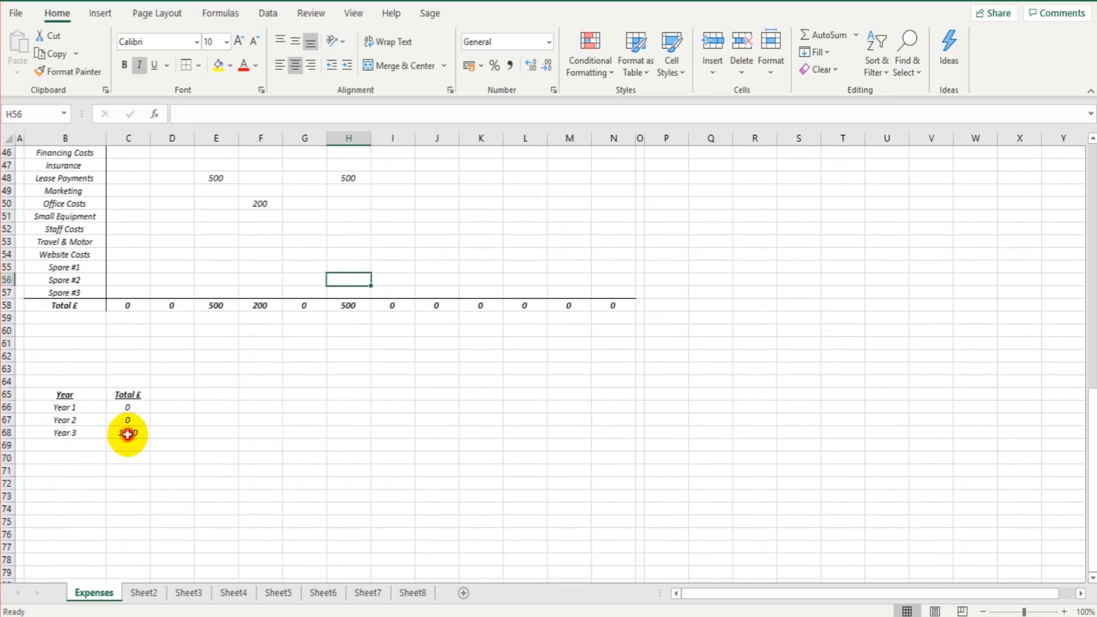
left_click(127, 433)
scroll(152, 442, "up", 2)
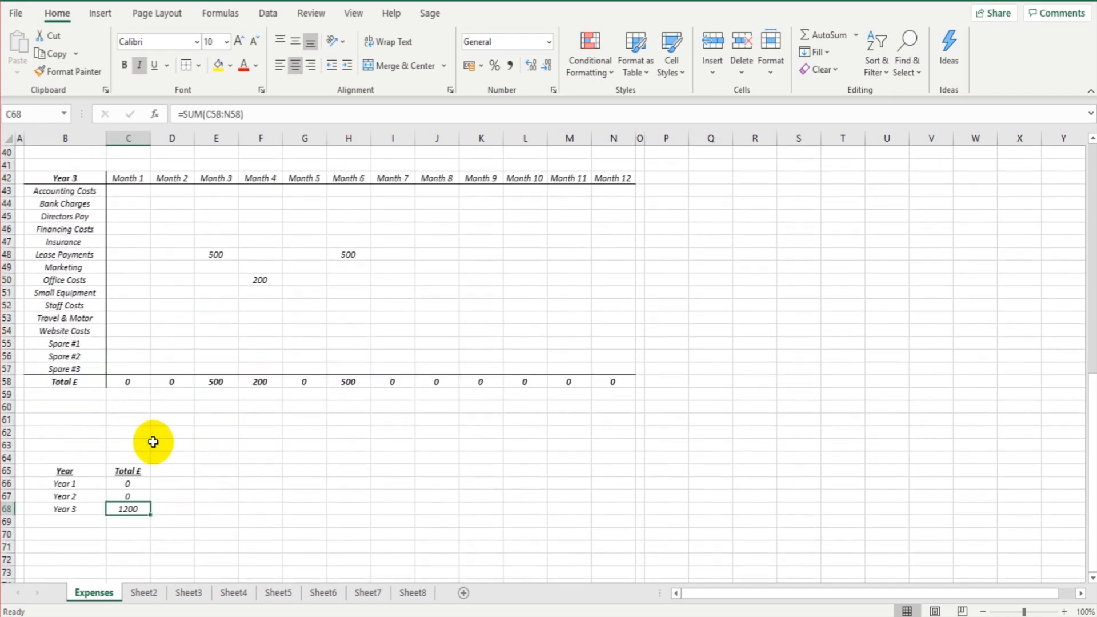
left_click(215, 231)
left_click_drag(309, 275, 367, 308)
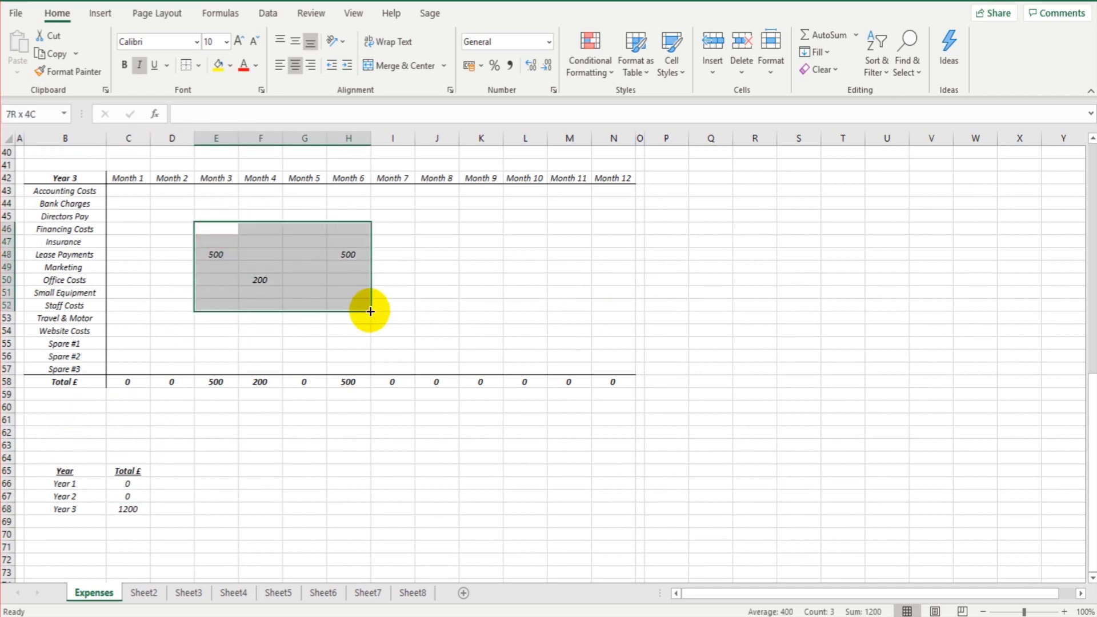
key("Delete")
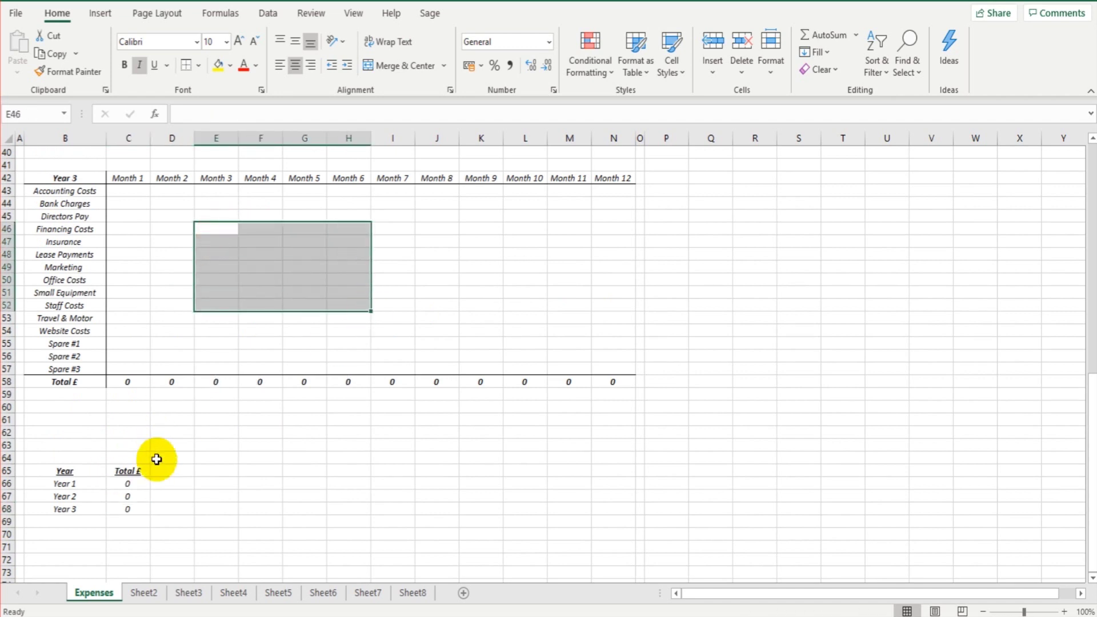
left_click(362, 489)
scroll(362, 489, "up", 2)
scroll(363, 489, "up", 11)
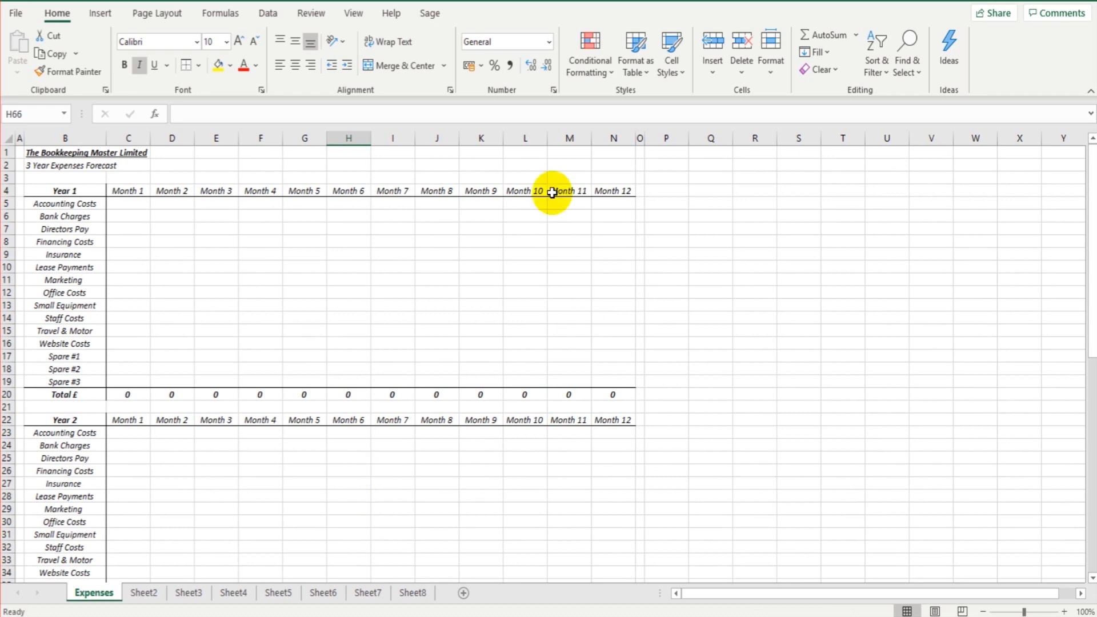
scroll(278, 287, "down", 2)
scroll(278, 286, "down", 7)
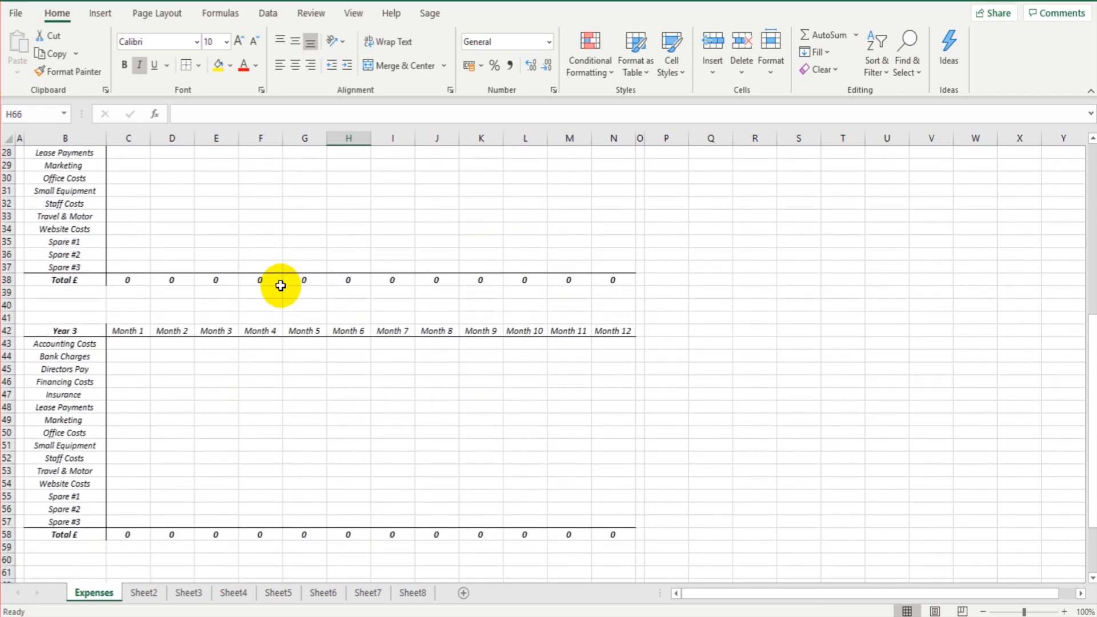
scroll(282, 299, "down", 2)
scroll(287, 325, "up", 11)
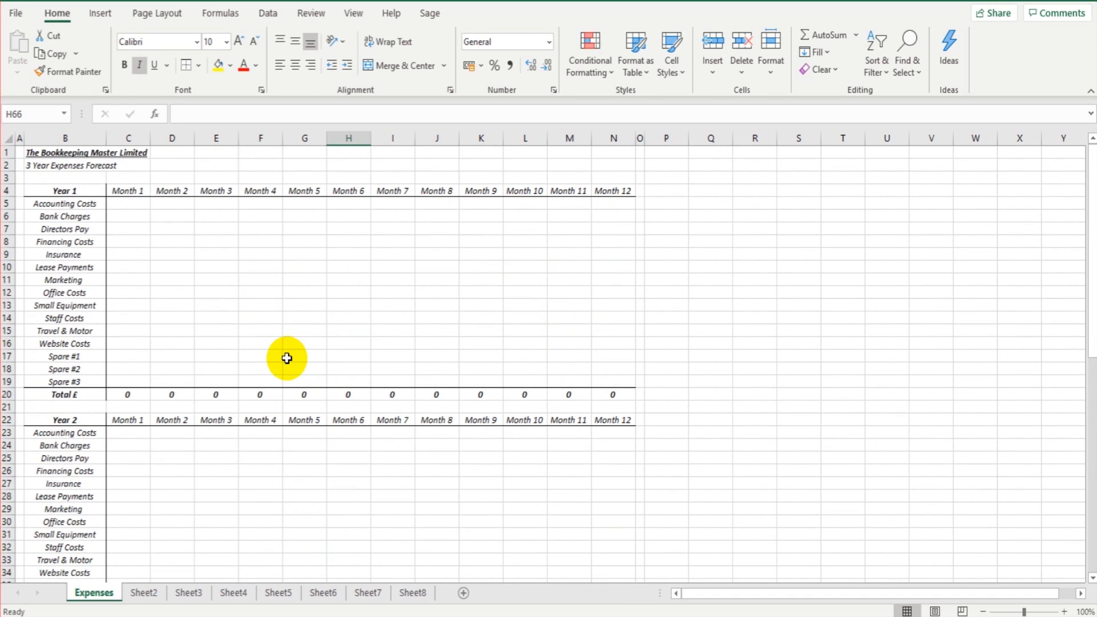
left_click(287, 358)
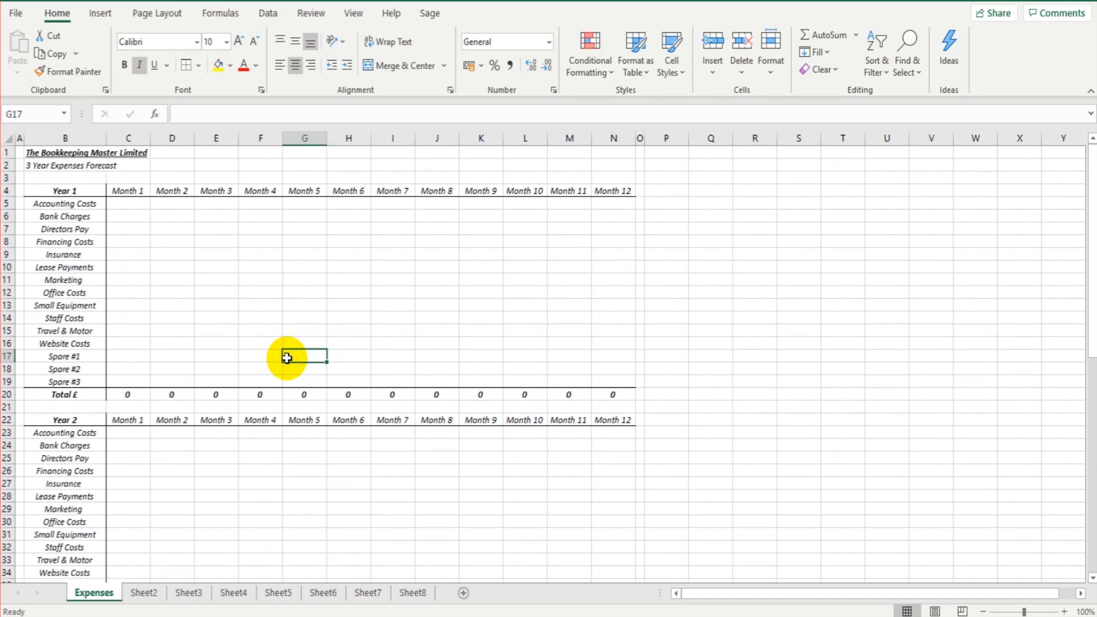